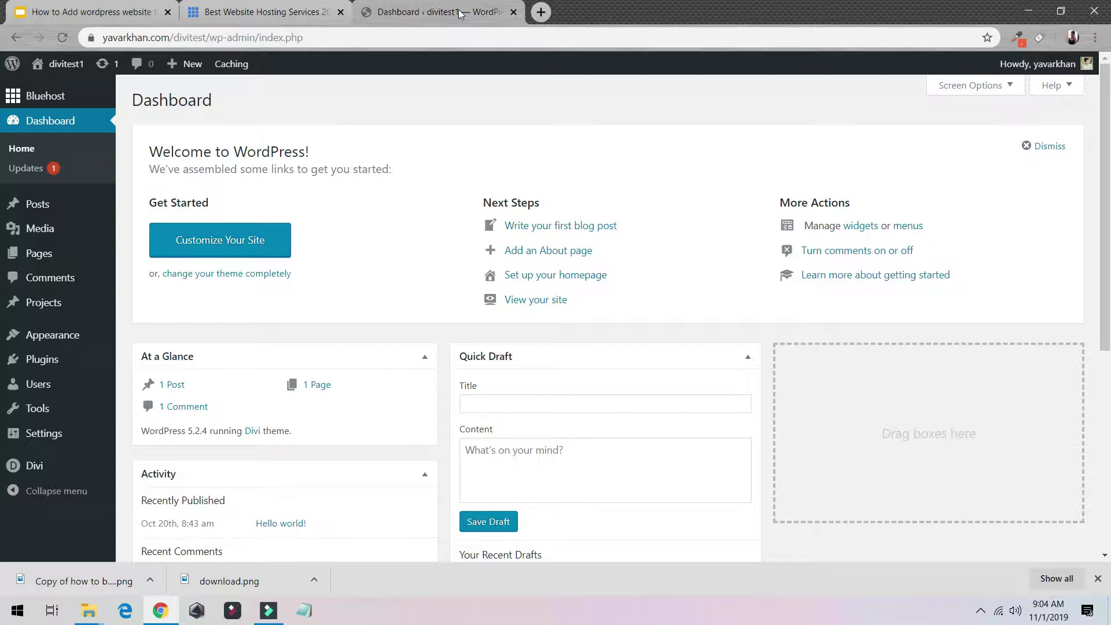
Step: Search the WordPress plugin directory for "seo", and install and activate the Yoast SEO plugin
{"action": "mouse_move", "coordinate": [51, 363]}
{"action": "left_click", "coordinate": [46, 369]}
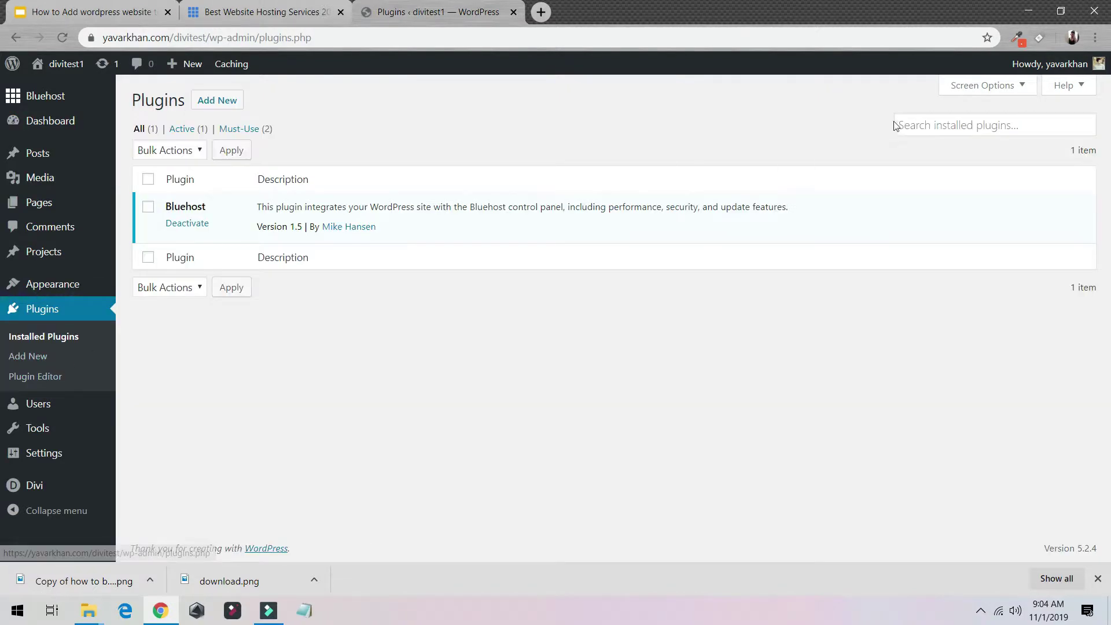
{"action": "left_click", "coordinate": [923, 131]}
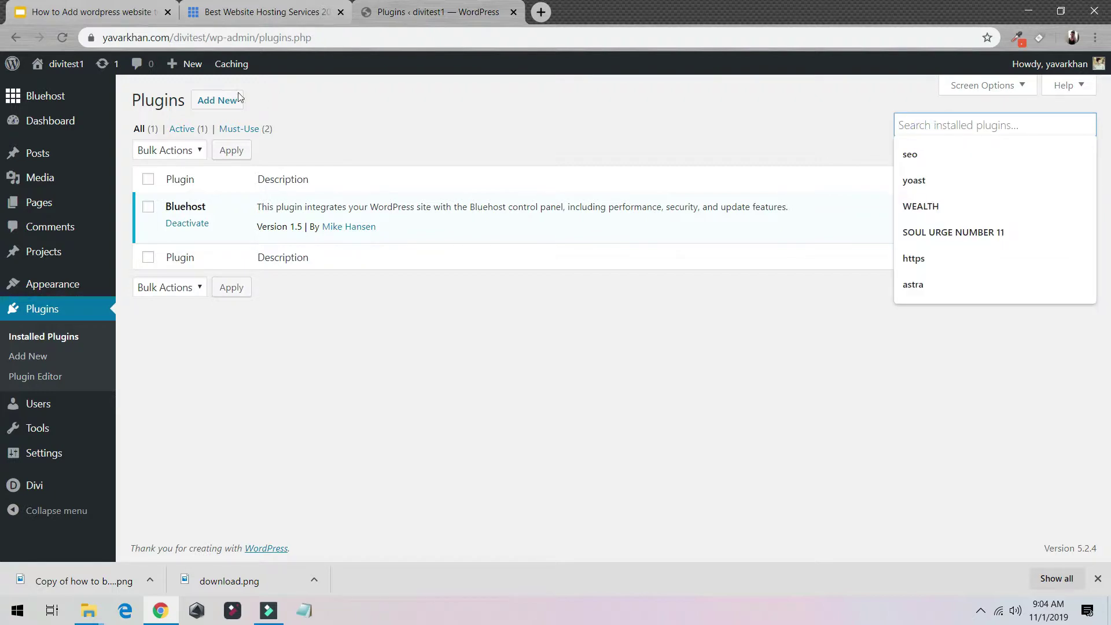
{"action": "left_click", "coordinate": [219, 101]}
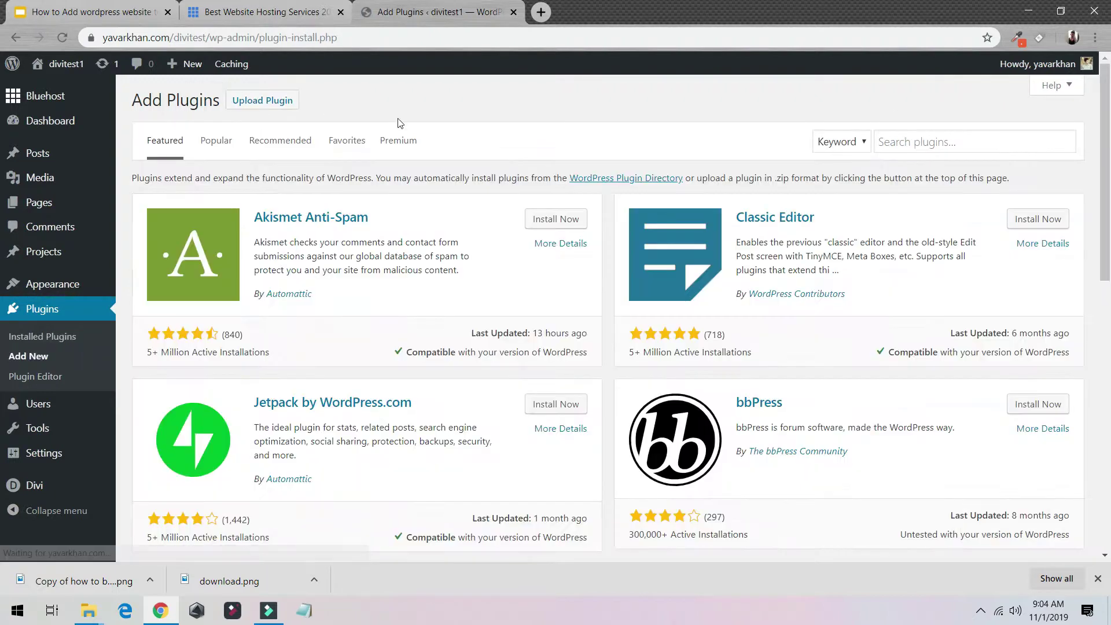
{"action": "left_click", "coordinate": [920, 145]}
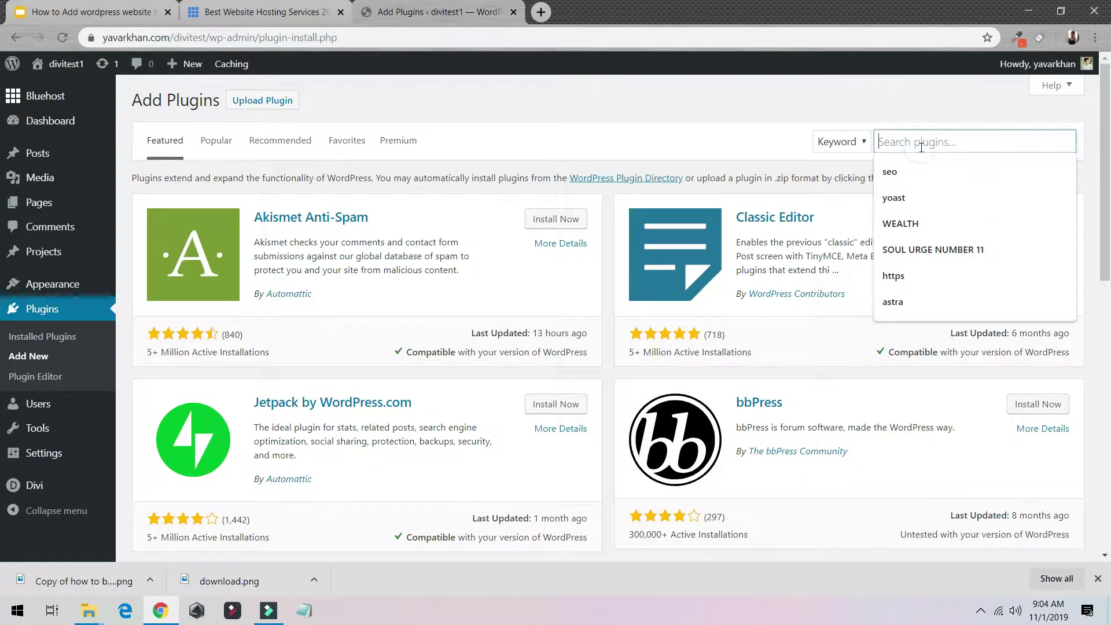
{"action": "type", "text": "seo"}
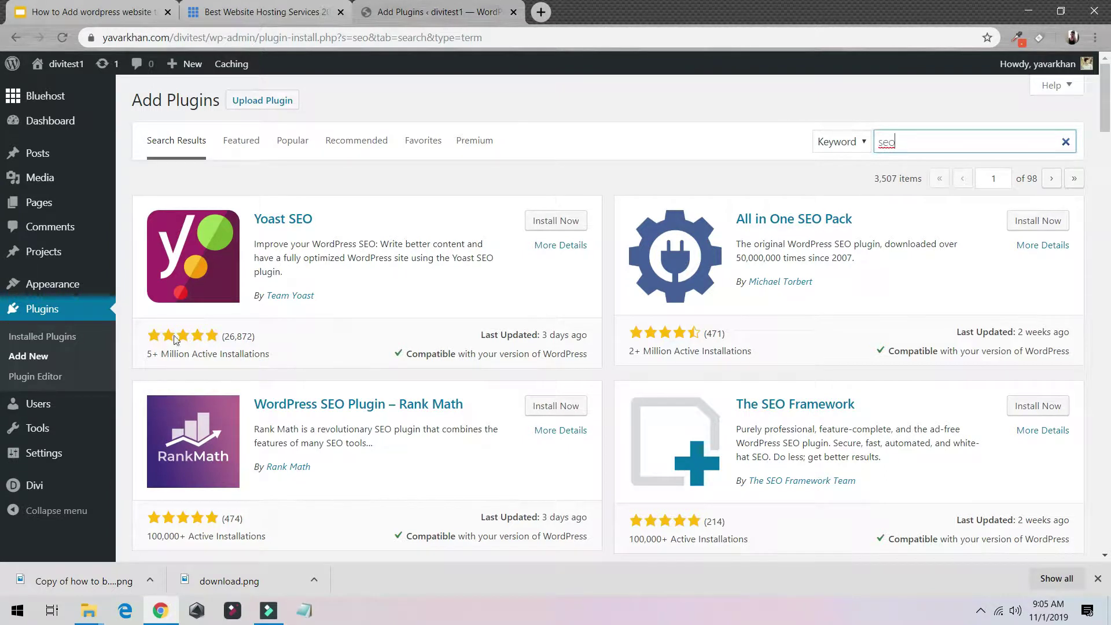
{"action": "left_click", "coordinate": [558, 222]}
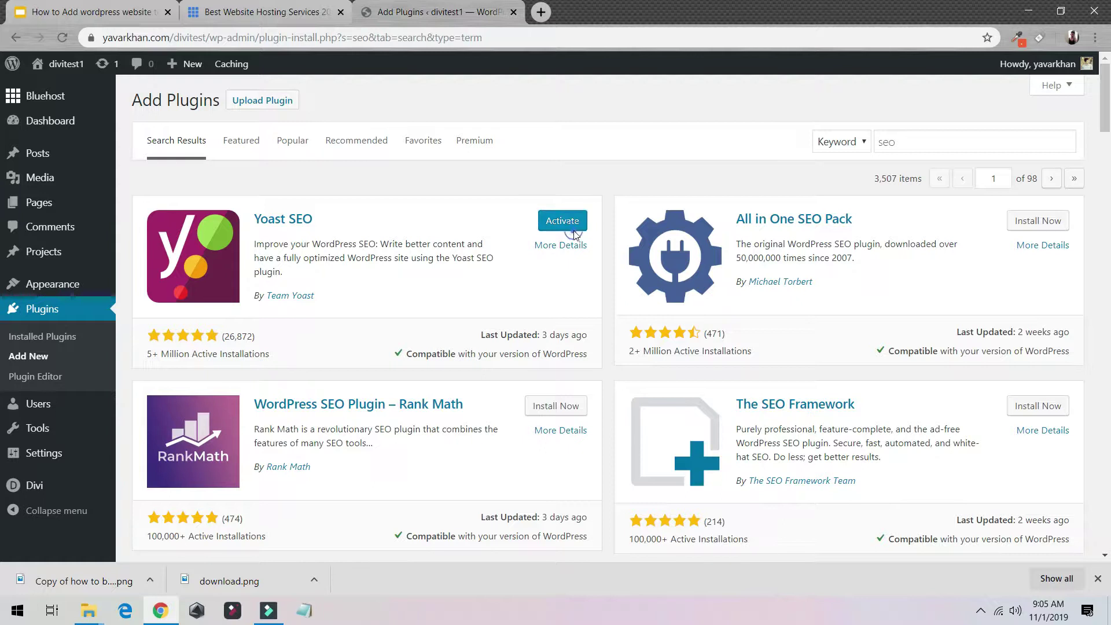
{"action": "left_click", "coordinate": [573, 228]}
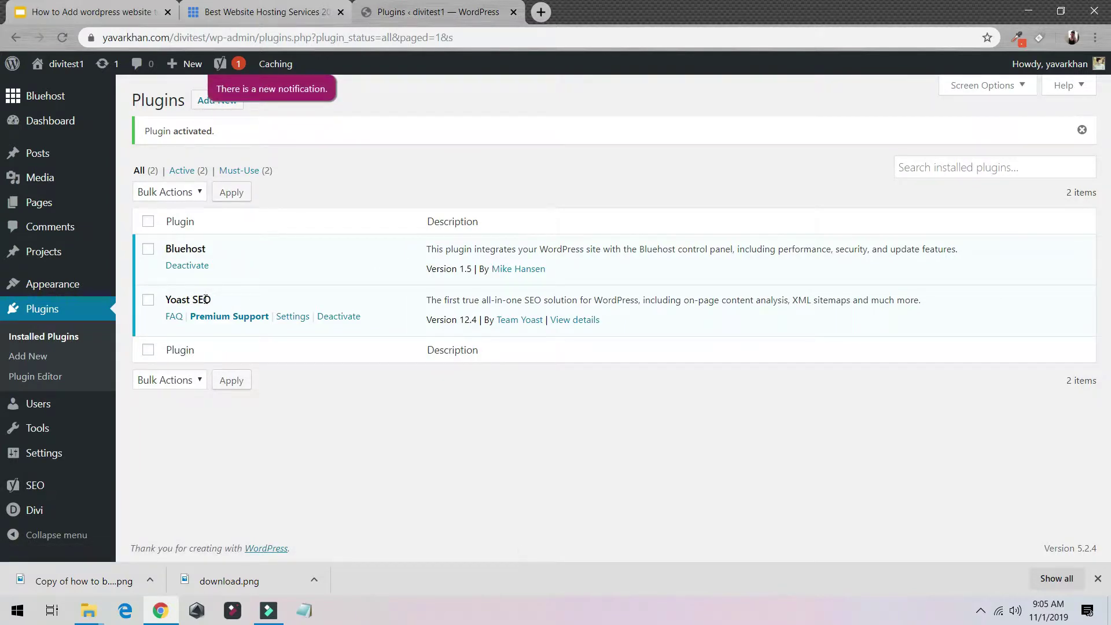
Step: Reopen the Yoast SEO configuration wizard from the plugin's general settings
{"action": "left_click", "coordinate": [294, 317]}
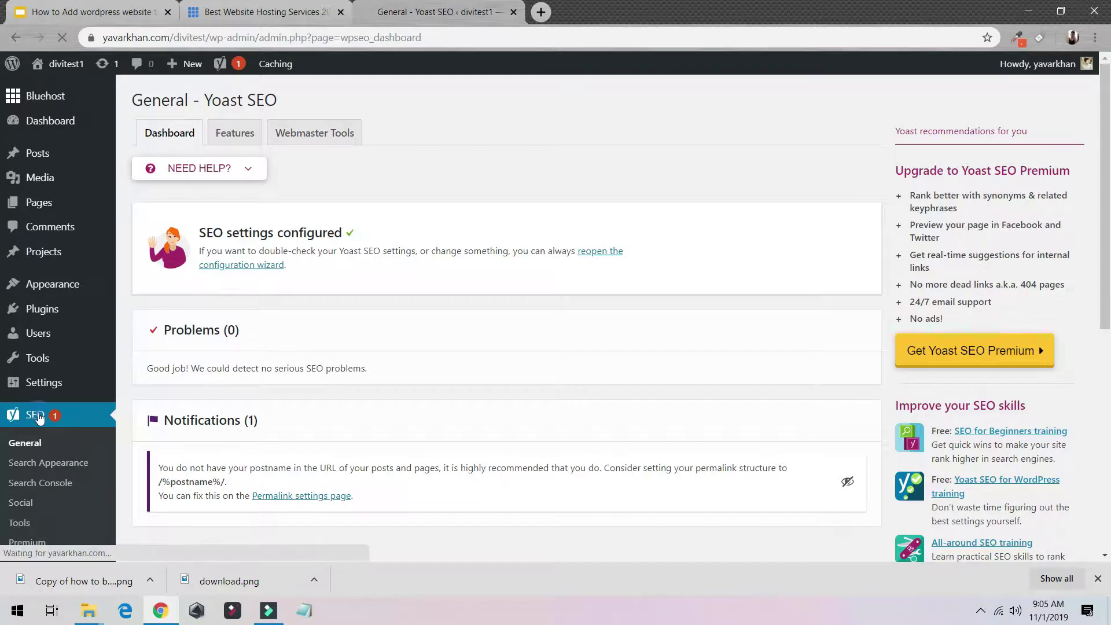
{"action": "left_click", "coordinate": [272, 264]}
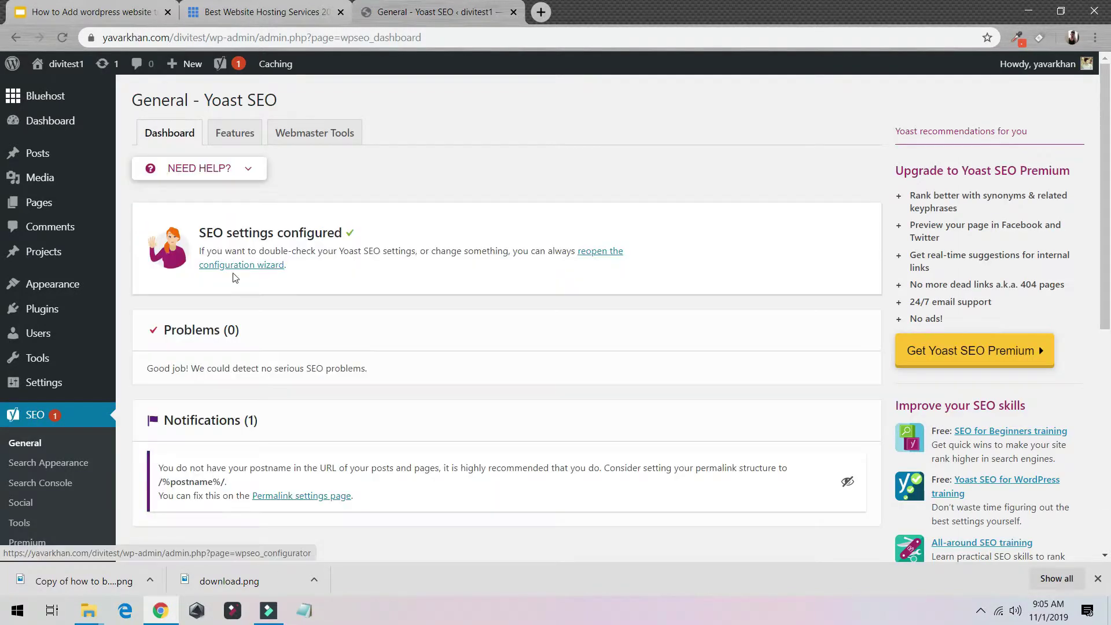
{"action": "left_click", "coordinate": [258, 268]}
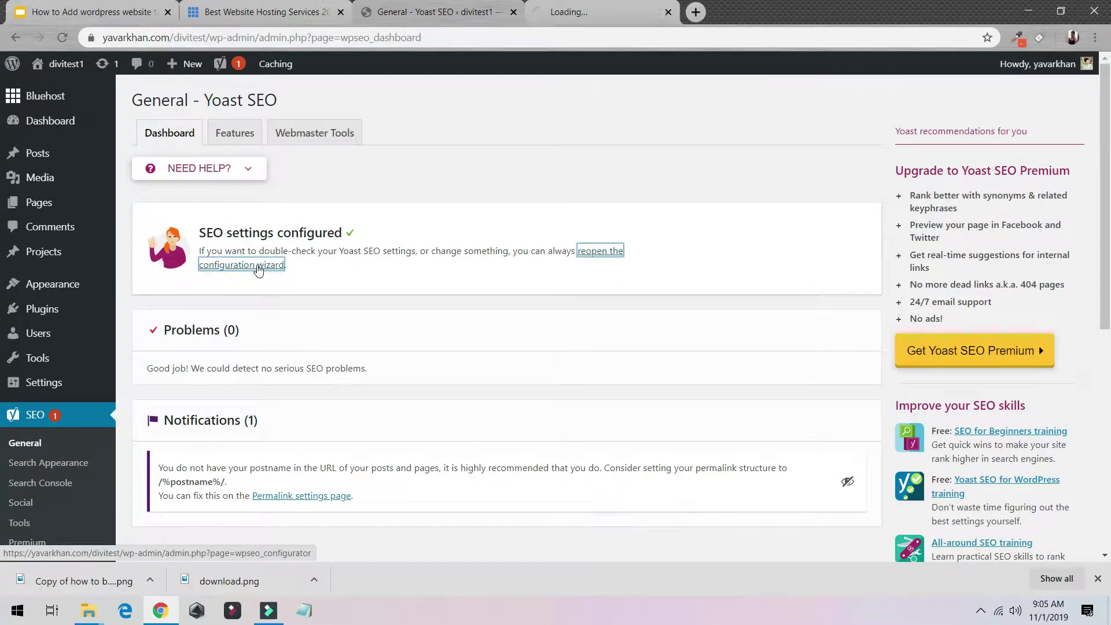
{"action": "left_click", "coordinate": [602, 5]}
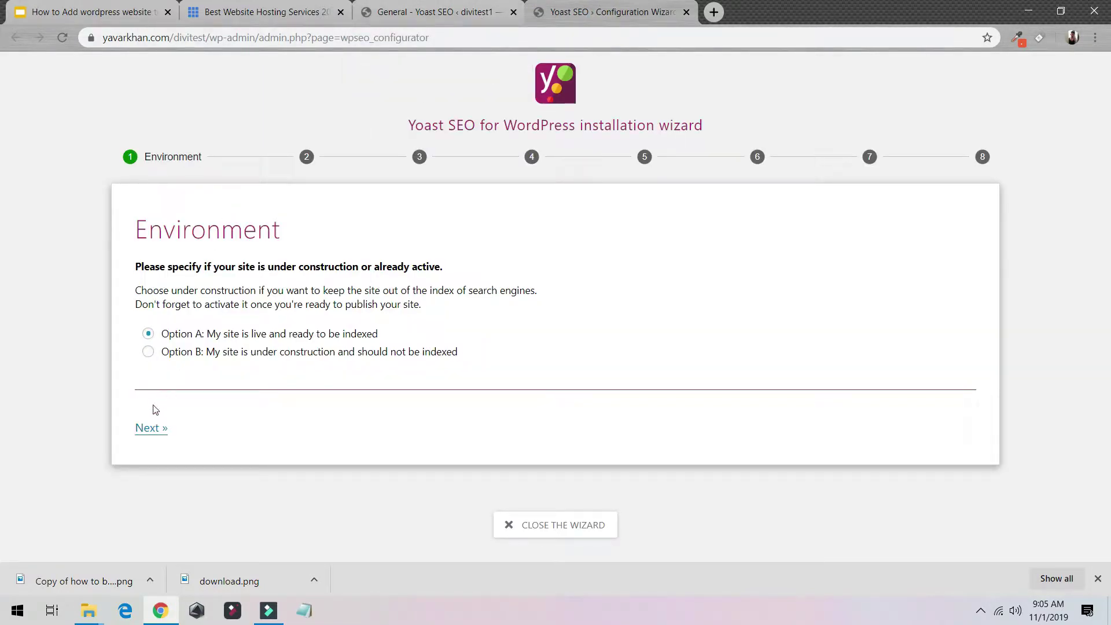
Step: Accept the wizard's choices: live site, a blog, Person, Posts and Pages shown in search, Projects hidden, and no multiple authors
{"action": "left_click", "coordinate": [160, 421]}
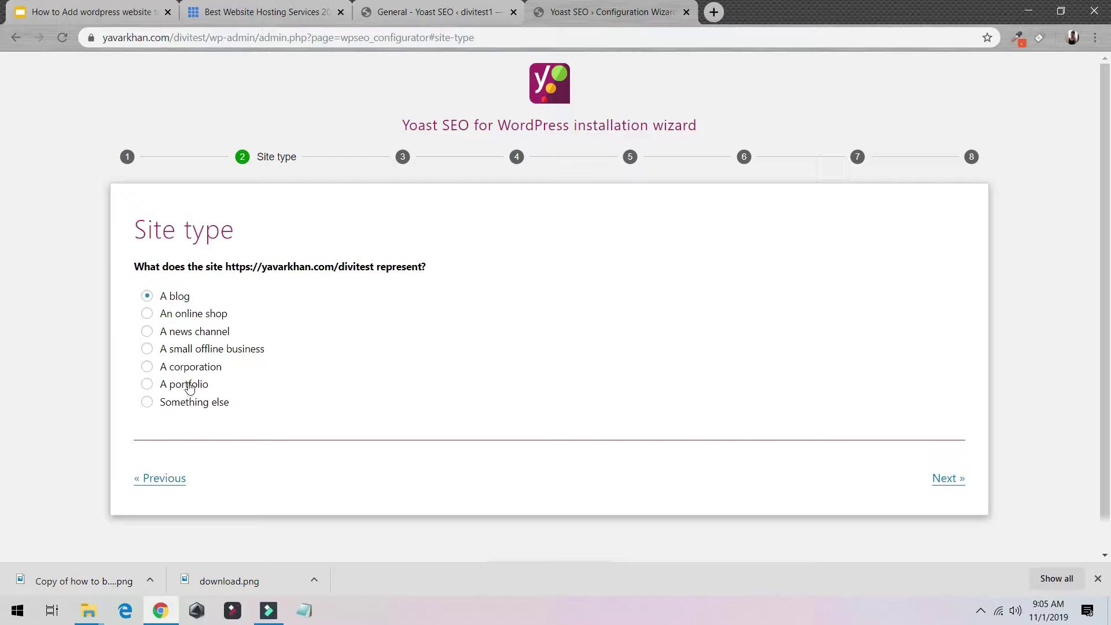
{"action": "left_click", "coordinate": [949, 480]}
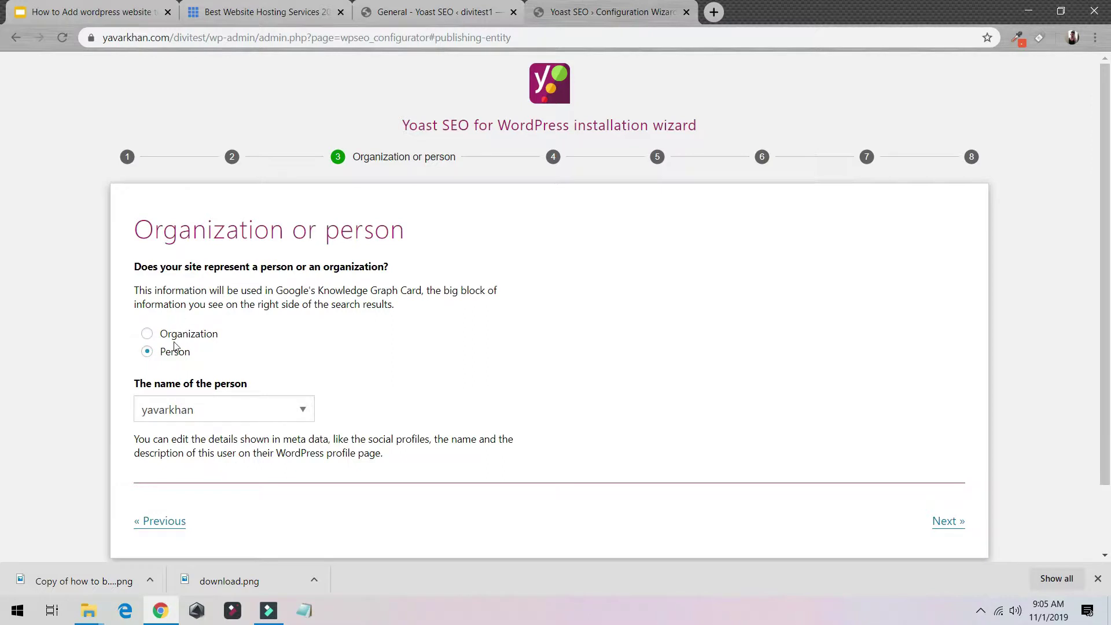
{"action": "left_click", "coordinate": [946, 520]}
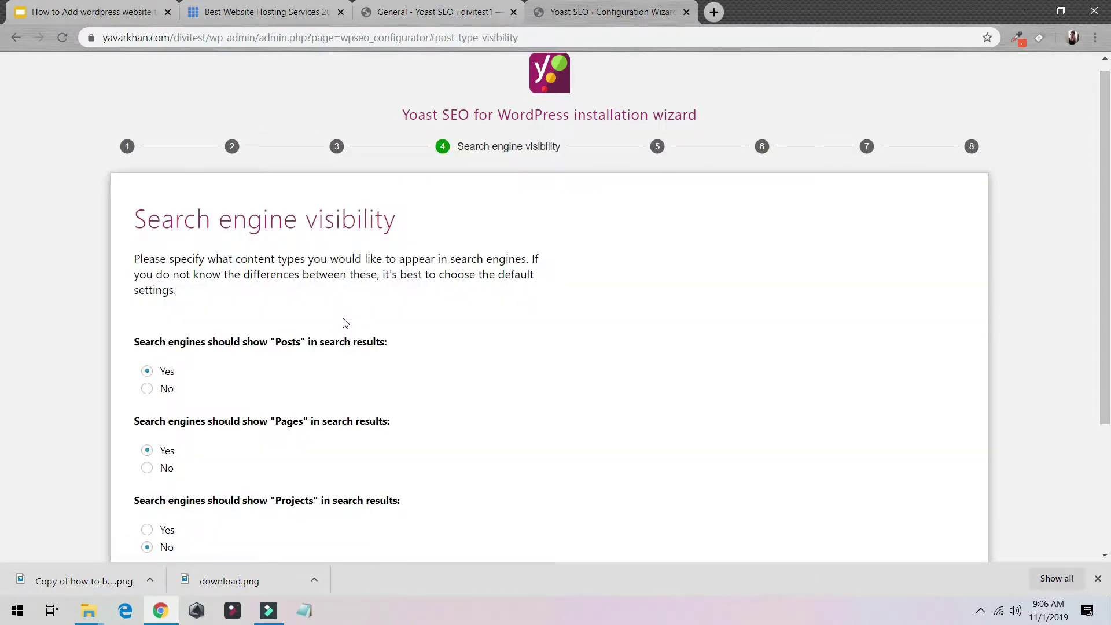
{"action": "scroll", "coordinate": [347, 322], "scroll_direction": "down", "scroll_amount": 3}
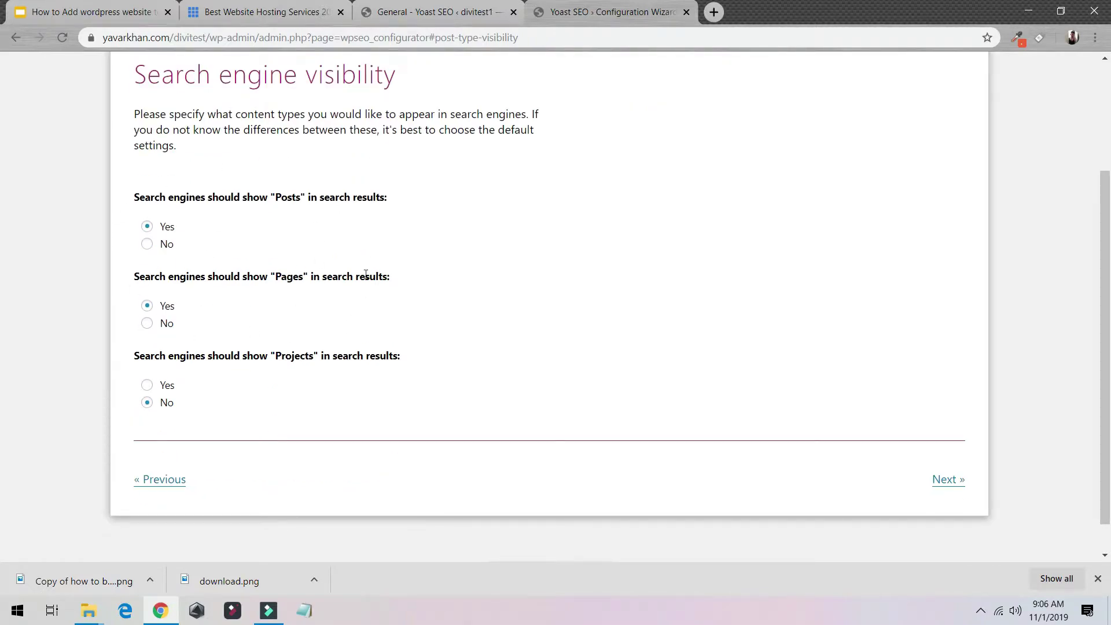
{"action": "left_click", "coordinate": [951, 480]}
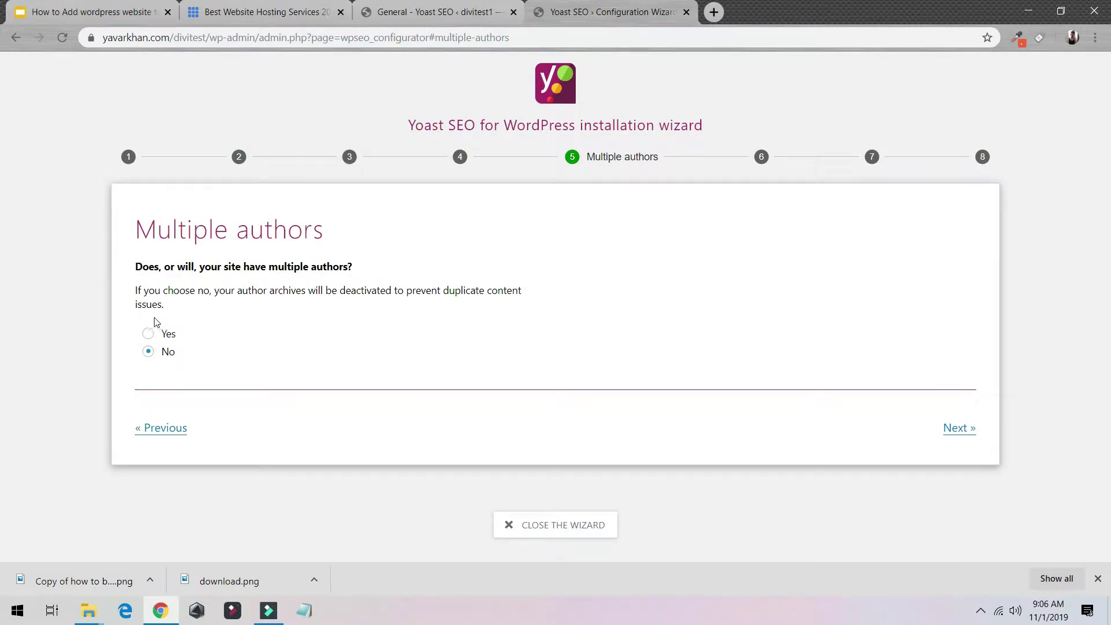
{"action": "left_click", "coordinate": [953, 439]}
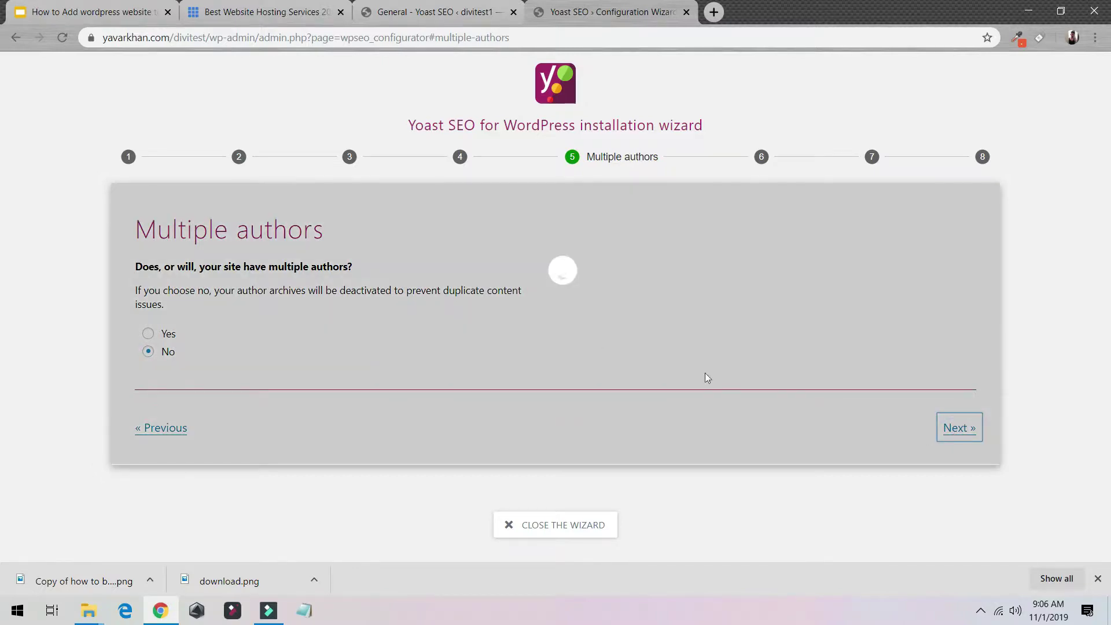
Step: Replace the website name in the title settings with "wordpress tutorials"
{"action": "scroll", "coordinate": [186, 266], "scroll_direction": "down", "scroll_amount": 2}
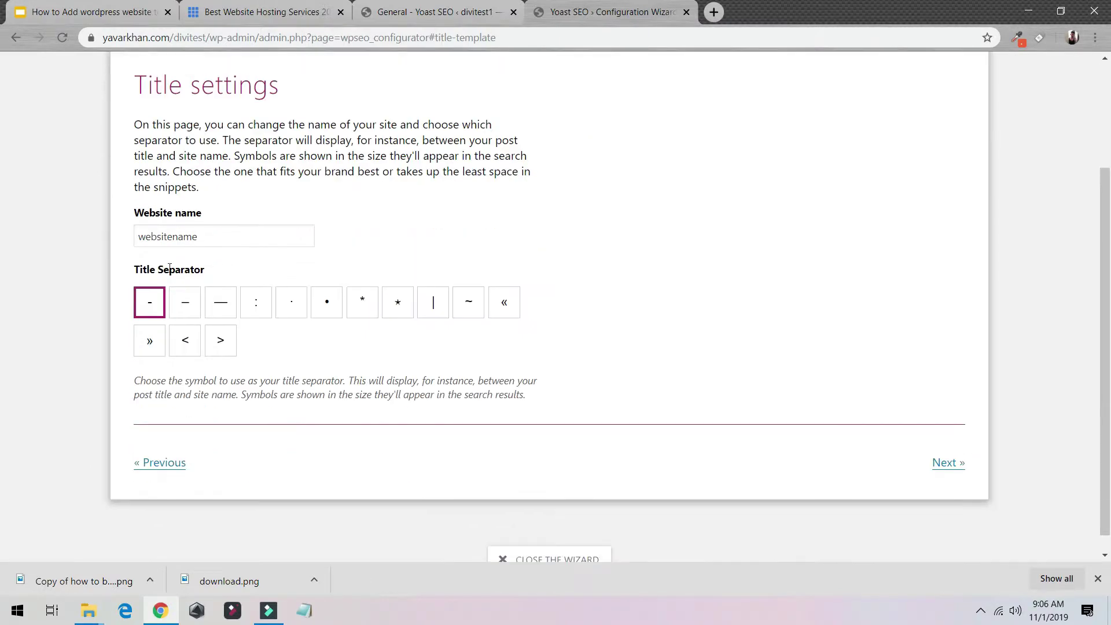
{"action": "double_click", "coordinate": [230, 234]}
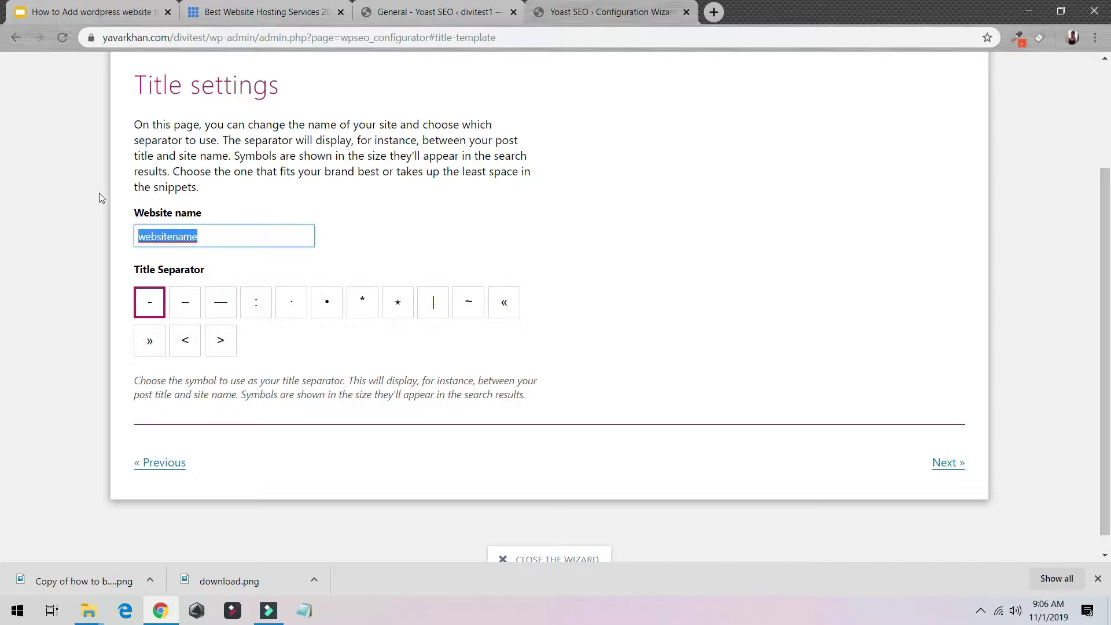
{"action": "type", "text": "wordpre tu"}
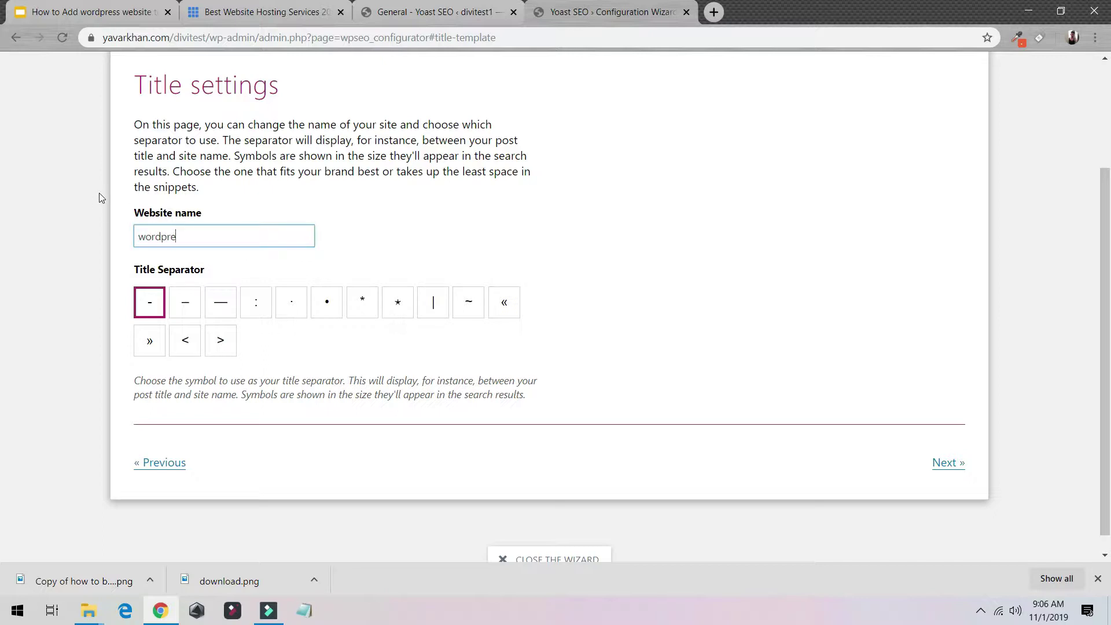
{"action": "key", "text": "BackSpace"}
{"action": "key", "text": "BackSpace"}
{"action": "key", "text": "BackSpace"}
{"action": "type", "text": "ss learning"}
{"action": "key", "text": "BackSpace"}
{"action": "key", "text": "BackSpace"}
{"action": "key", "text": "BackSpace"}
{"action": "key", "text": "BackSpace"}
{"action": "key", "text": "BackSpace"}
{"action": "key", "text": "BackSpace"}
{"action": "key", "text": "BackSpace"}
{"action": "key", "text": "BackSpace"}
{"action": "type", "text": "tutorials"}
Step: Search Google for "wordpress tutorials" in a new browser tab and examine how result titles use separators
{"action": "left_click", "coordinate": [714, 18]}
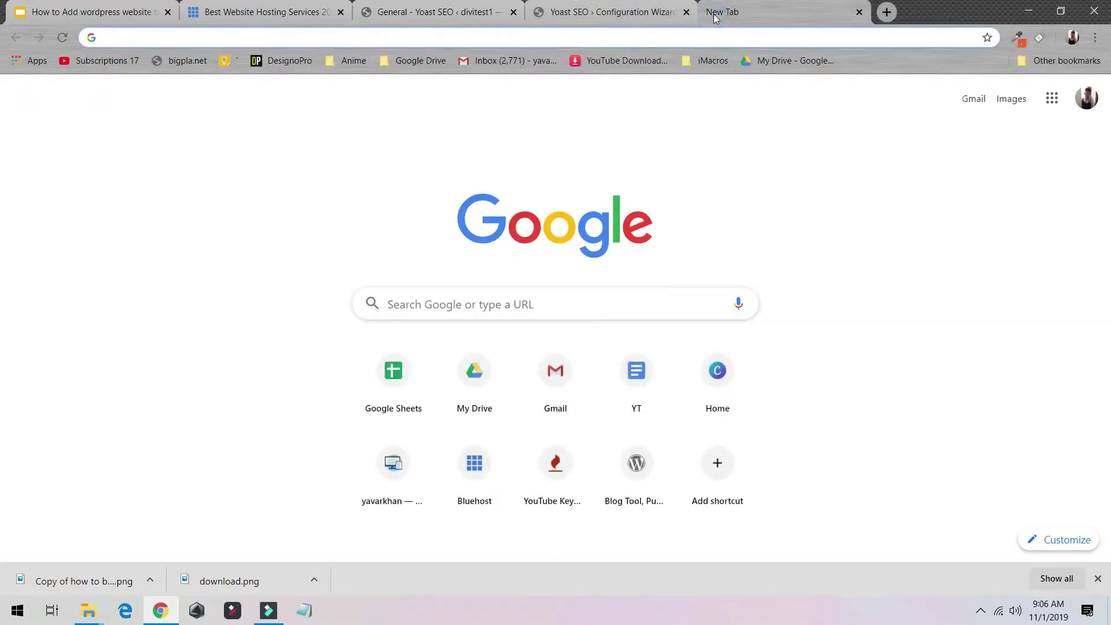
{"action": "type", "text": "wordpress tutorials"}
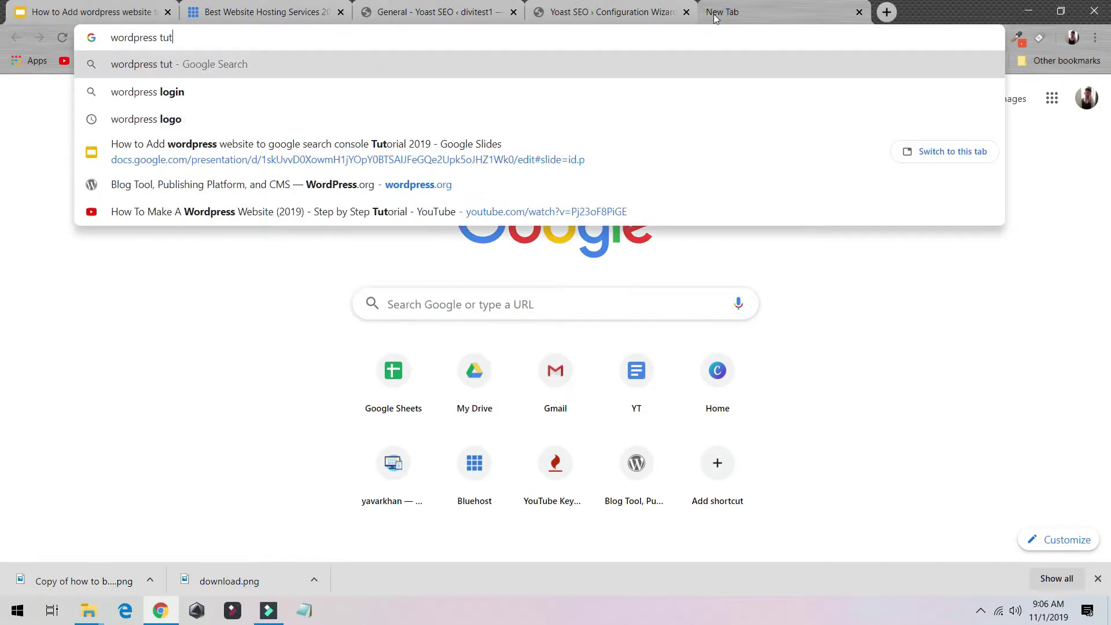
{"action": "key", "text": "Return"}
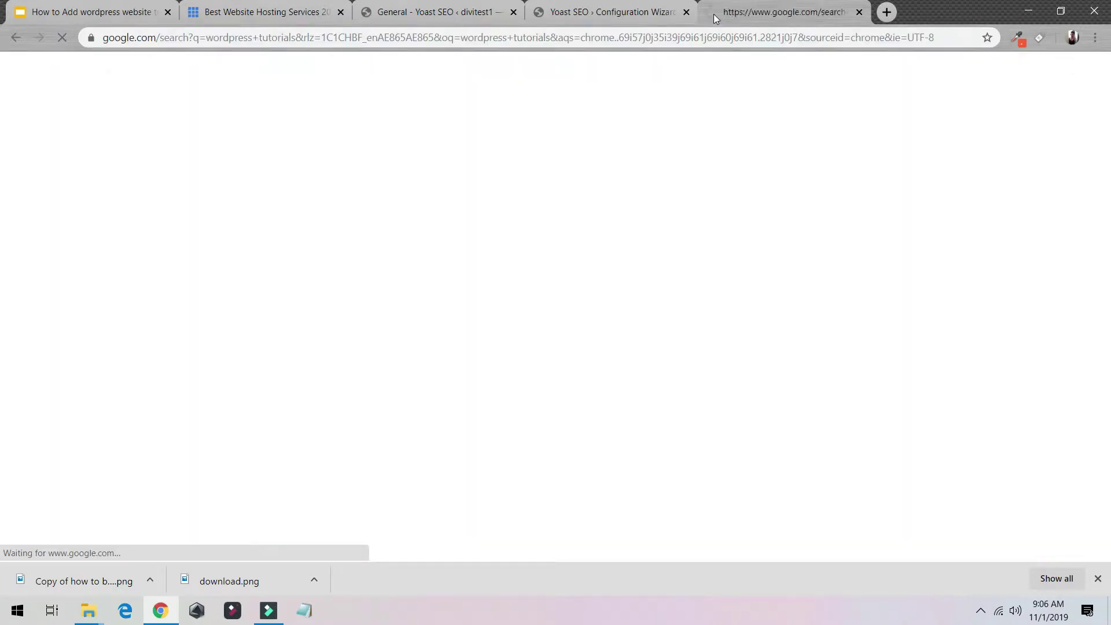
{"action": "scroll", "coordinate": [406, 148], "scroll_direction": "down", "scroll_amount": 9}
{"action": "scroll", "coordinate": [347, 162], "scroll_direction": "up", "scroll_amount": 4}
{"action": "scroll", "coordinate": [255, 167], "scroll_direction": "down", "scroll_amount": 4}
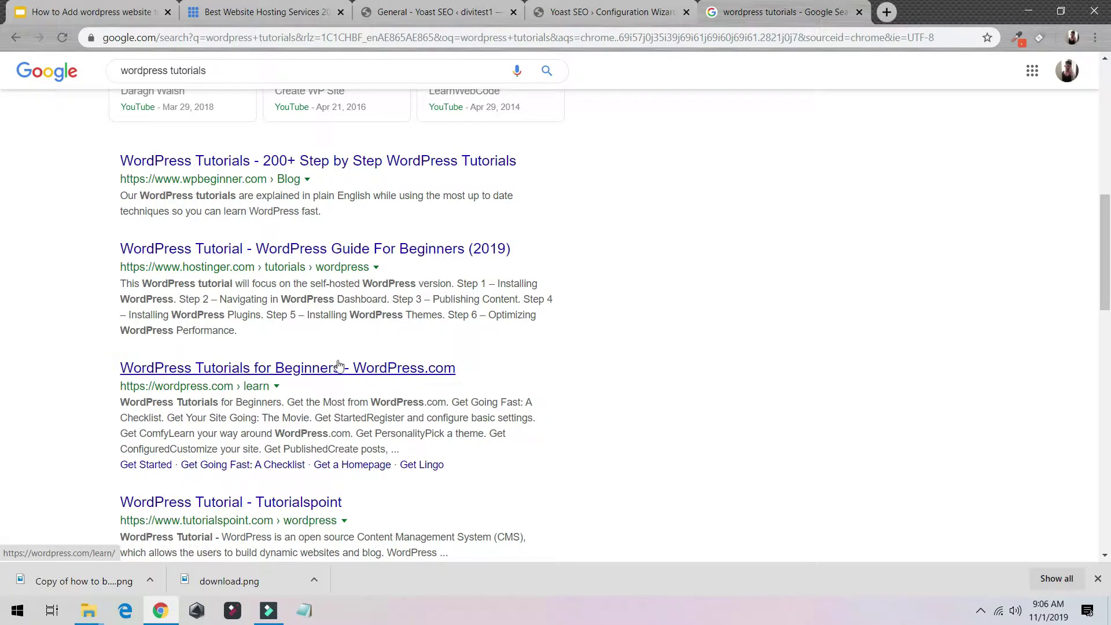
{"action": "scroll", "coordinate": [360, 382], "scroll_direction": "down", "scroll_amount": 1}
{"action": "scroll", "coordinate": [360, 382], "scroll_direction": "down", "scroll_amount": 2}
{"action": "scroll", "coordinate": [266, 373], "scroll_direction": "down", "scroll_amount": 2}
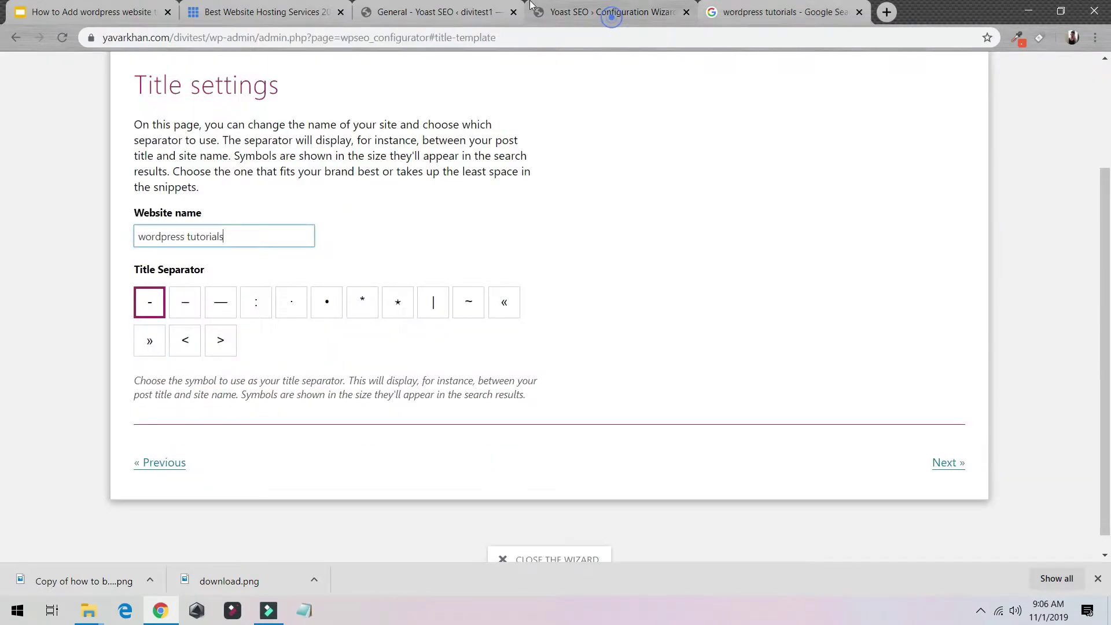
Step: Return to the wizard, try the en dash, choose the hyphen as title separator, and continue past the title settings
{"action": "left_click", "coordinate": [613, 11]}
{"action": "left_click", "coordinate": [198, 304]}
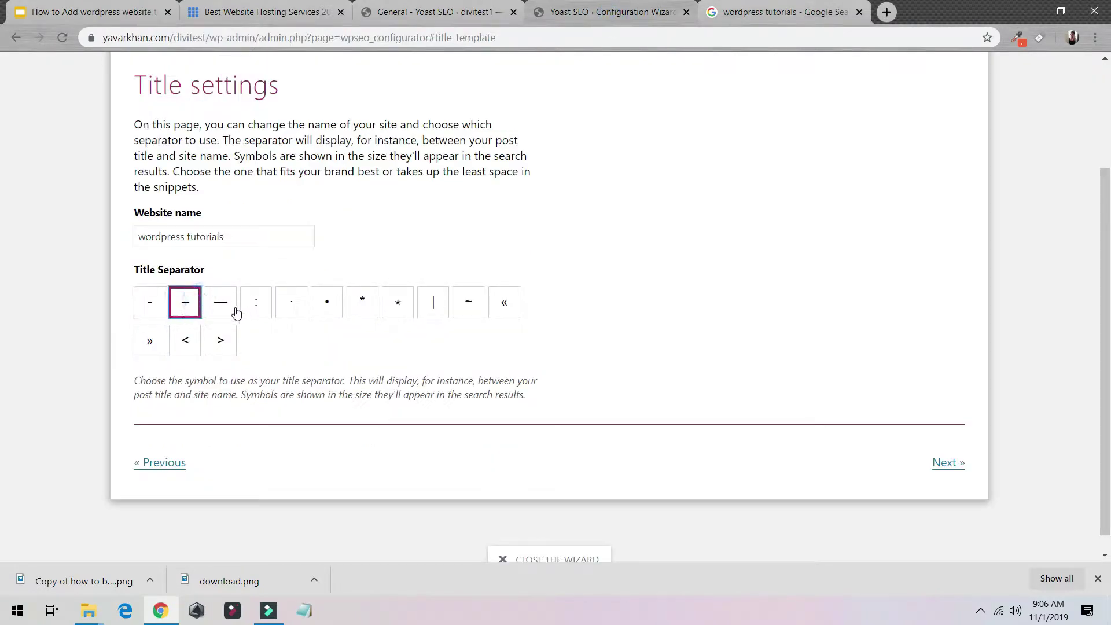
{"action": "left_click", "coordinate": [146, 311]}
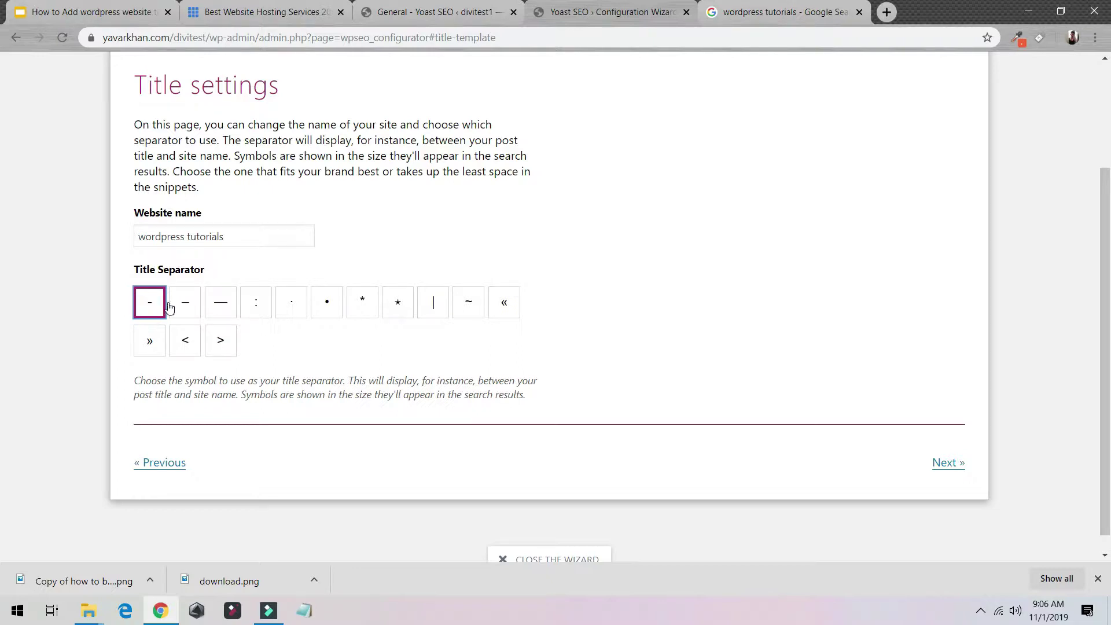
{"action": "left_click", "coordinate": [941, 464]}
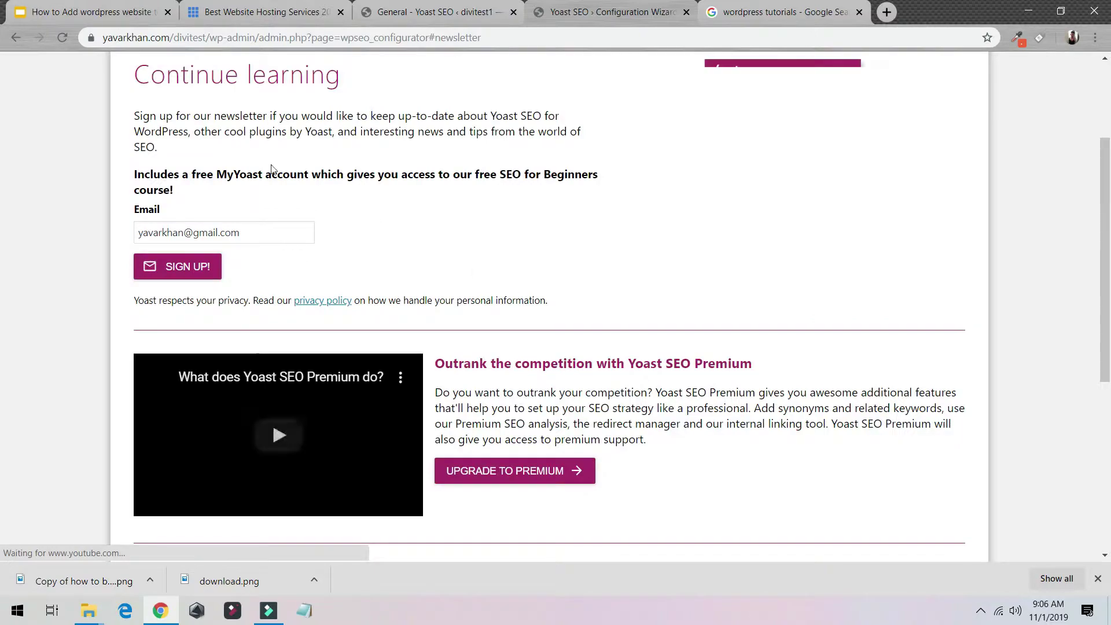
Step: Review the Continue learning page, skip the newsletter sign-up, and finish and close the configuration wizard
{"action": "scroll", "coordinate": [751, 339], "scroll_direction": "down", "scroll_amount": 6}
{"action": "scroll", "coordinate": [541, 260], "scroll_direction": "up", "scroll_amount": 9}
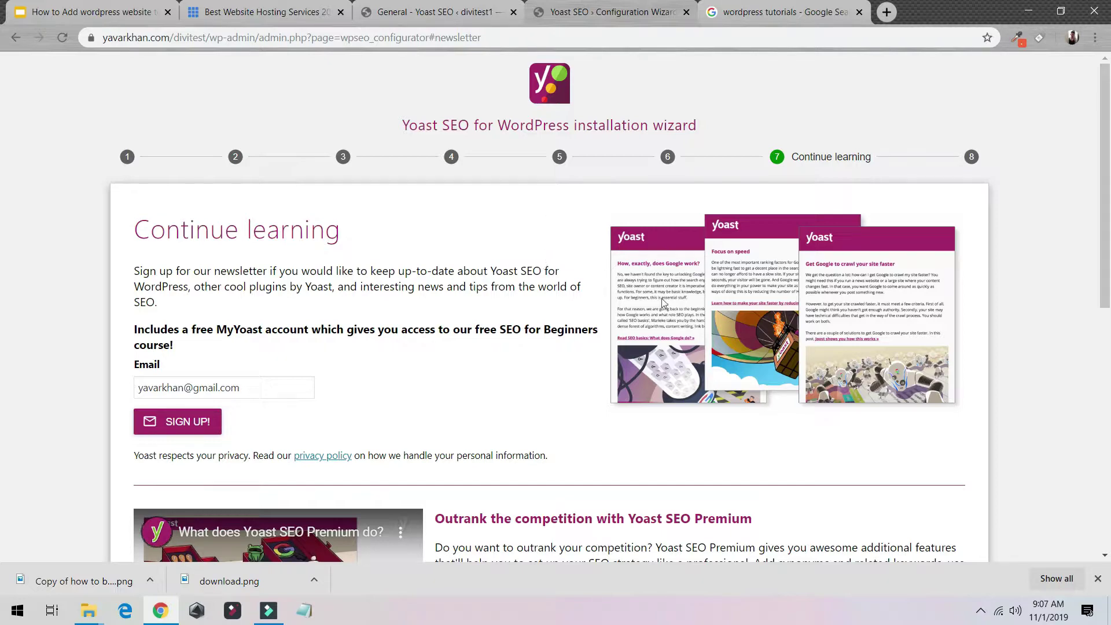
{"action": "scroll", "coordinate": [206, 204], "scroll_direction": "down", "scroll_amount": 3}
{"action": "scroll", "coordinate": [273, 229], "scroll_direction": "down", "scroll_amount": 3}
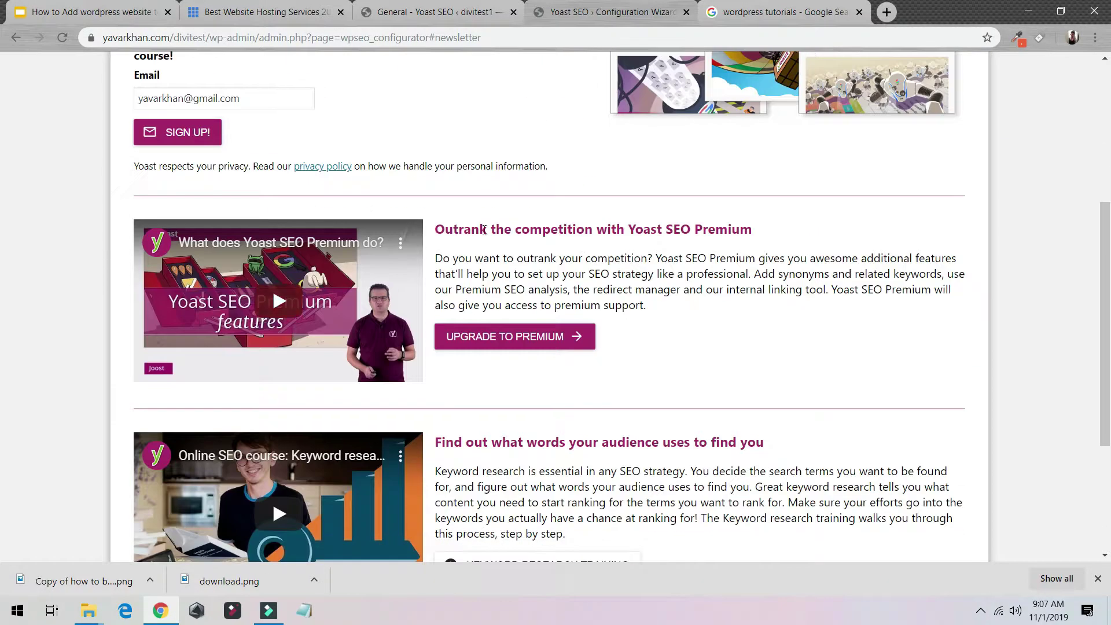
{"action": "scroll", "coordinate": [859, 434], "scroll_direction": "down", "scroll_amount": 4}
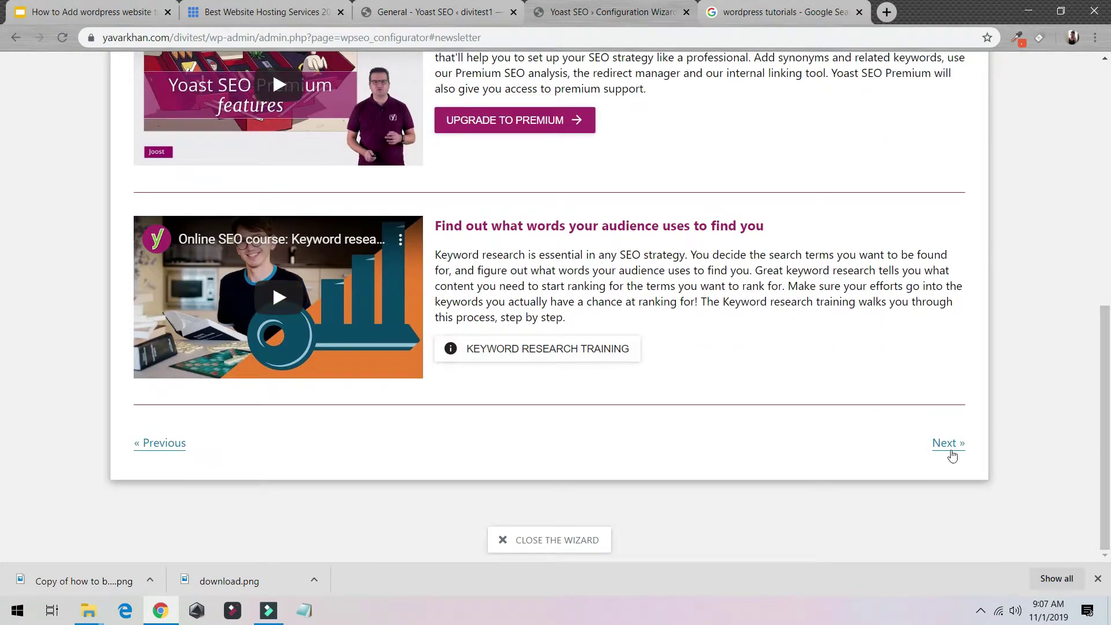
{"action": "left_click", "coordinate": [945, 442]}
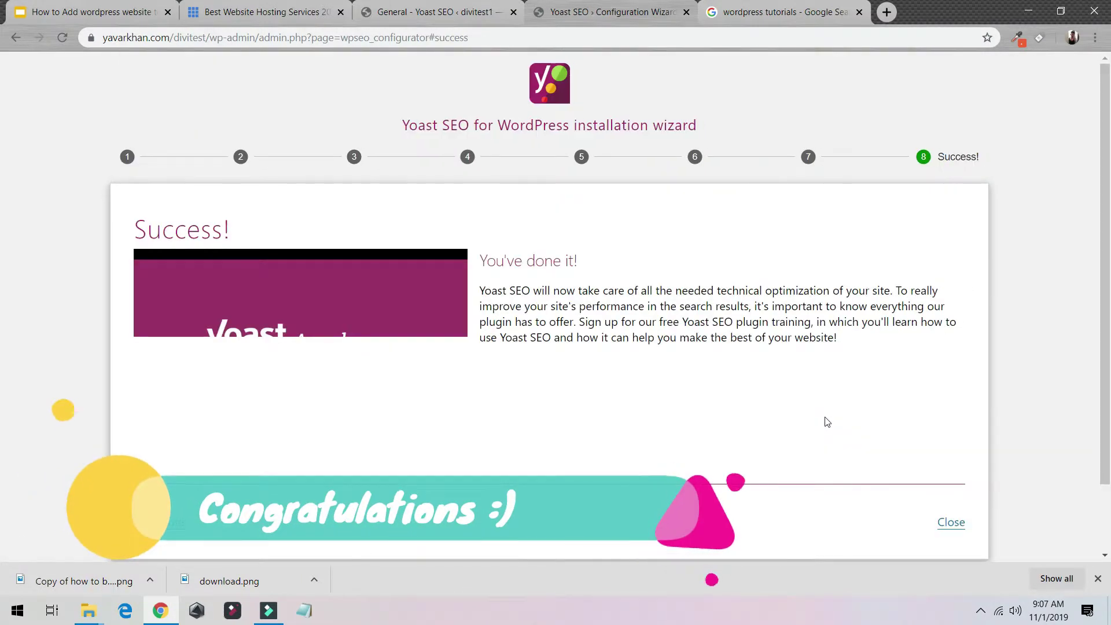
{"action": "scroll", "coordinate": [833, 418], "scroll_direction": "down", "scroll_amount": 1}
{"action": "left_click", "coordinate": [950, 442]}
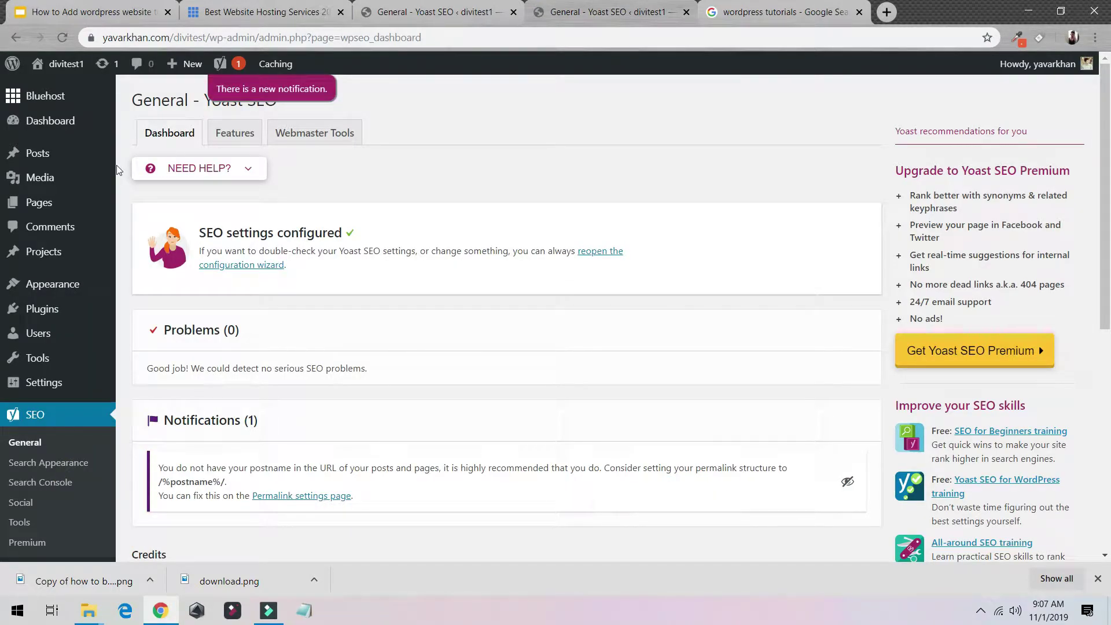
Step: Open the Permalink settings page in a new browser tab from the Yoast dashboard notification about the postname
{"action": "scroll", "coordinate": [162, 309], "scroll_direction": "down", "scroll_amount": 2}
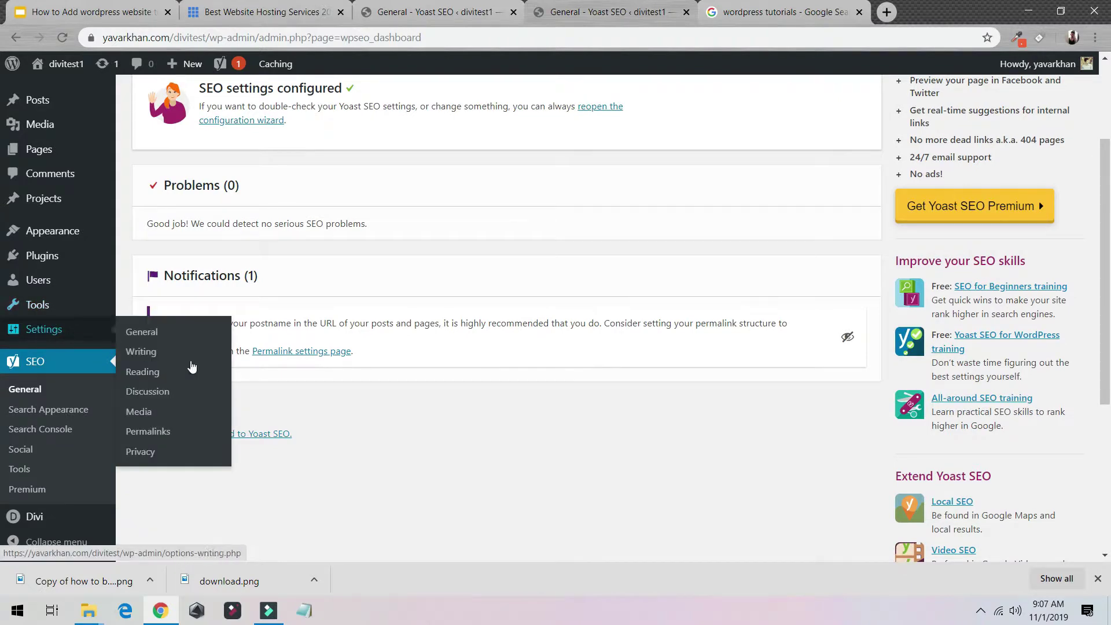
{"action": "left_click", "coordinate": [282, 354]}
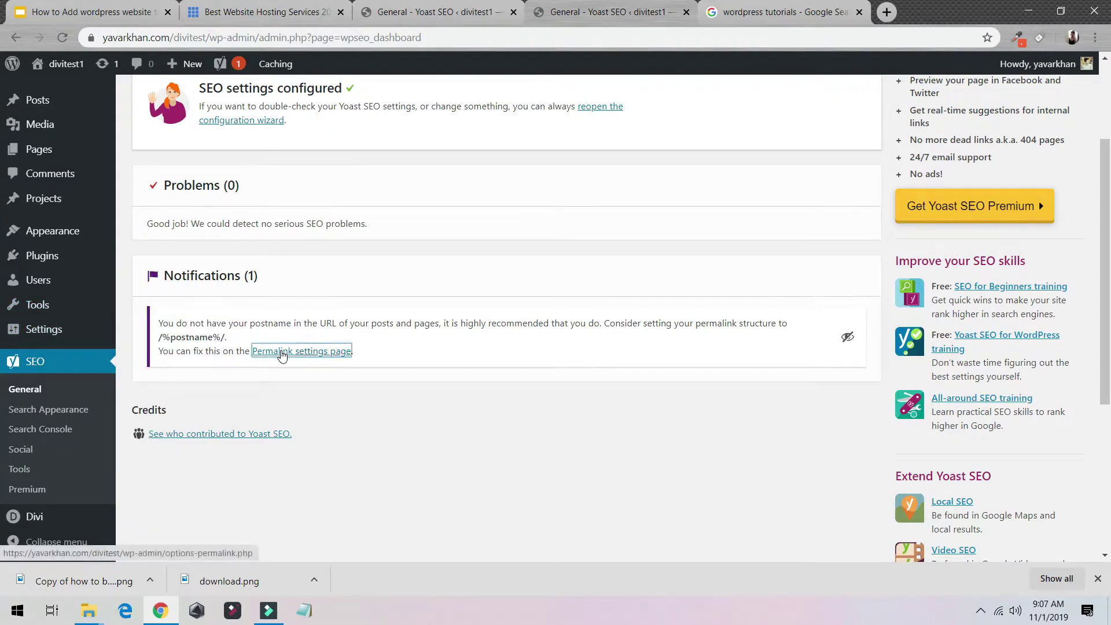
{"action": "left_click", "coordinate": [283, 354], "text": "ctrl"}
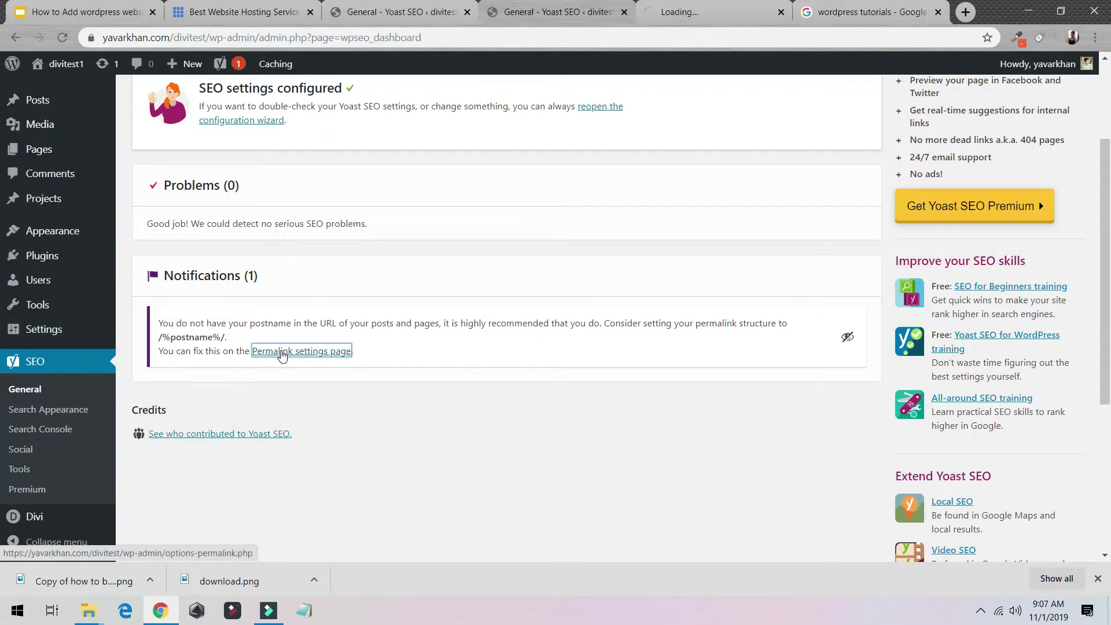
{"action": "left_click", "coordinate": [653, 7]}
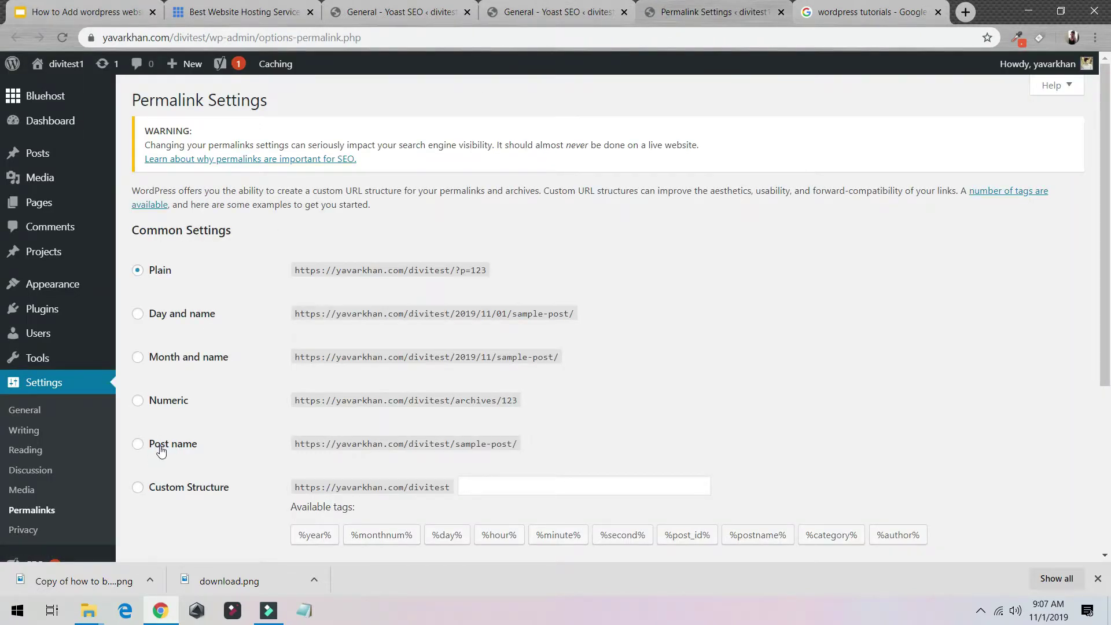
Step: Set the site's permalink structure to Post name and save the changes
{"action": "left_click", "coordinate": [157, 445]}
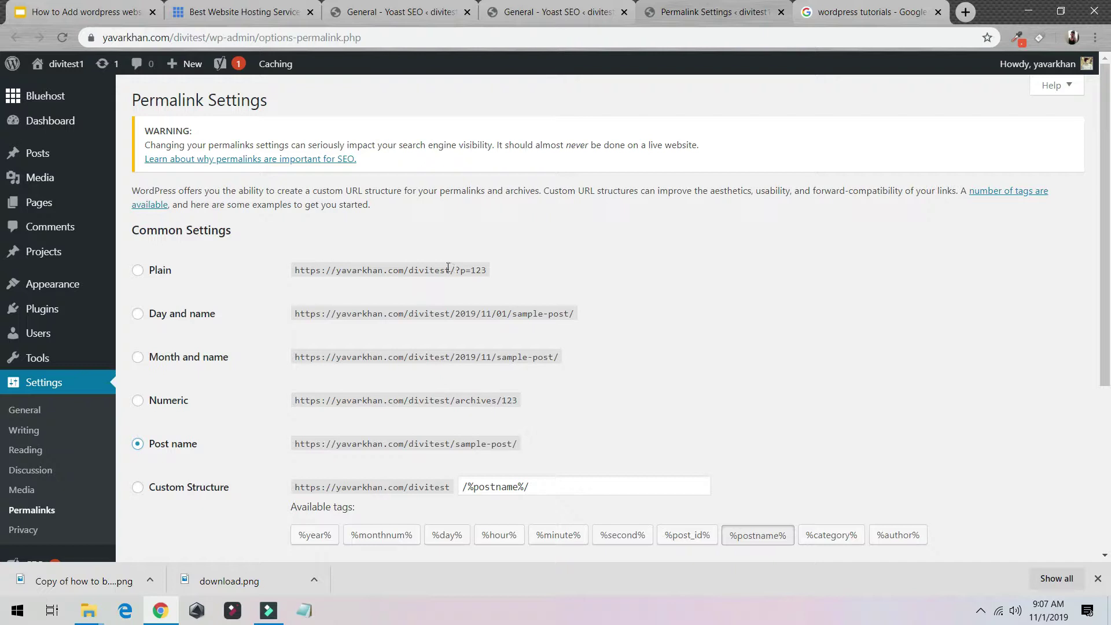
{"action": "left_click_drag", "start_coordinate": [456, 270], "coordinate": [502, 270]}
{"action": "left_click_drag", "start_coordinate": [174, 444], "coordinate": [488, 440]}
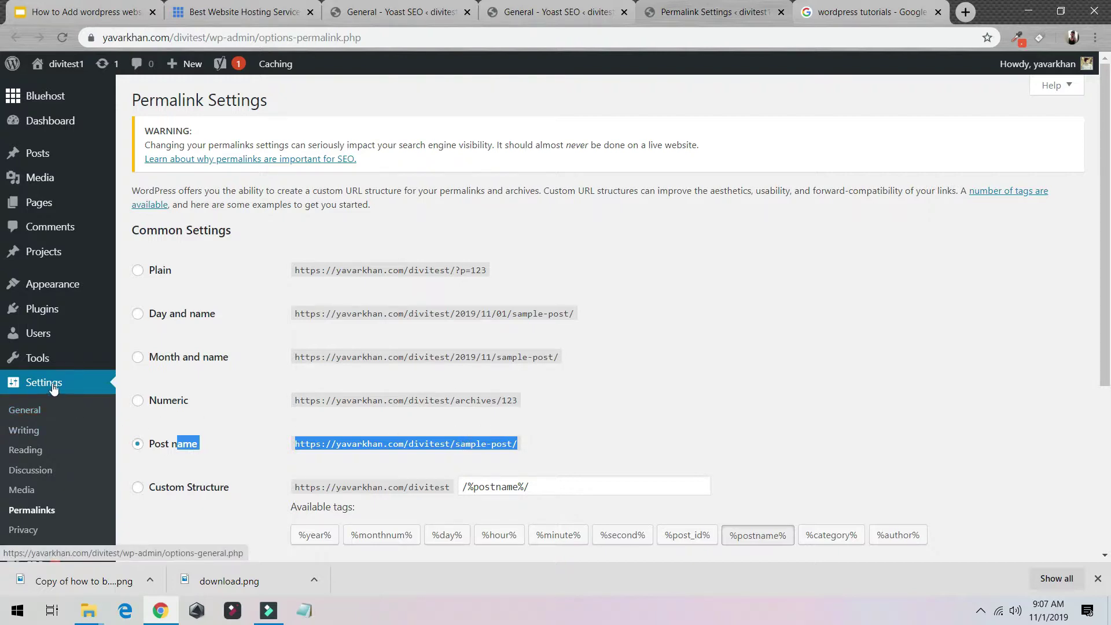
{"action": "scroll", "coordinate": [215, 451], "scroll_direction": "down", "scroll_amount": 3}
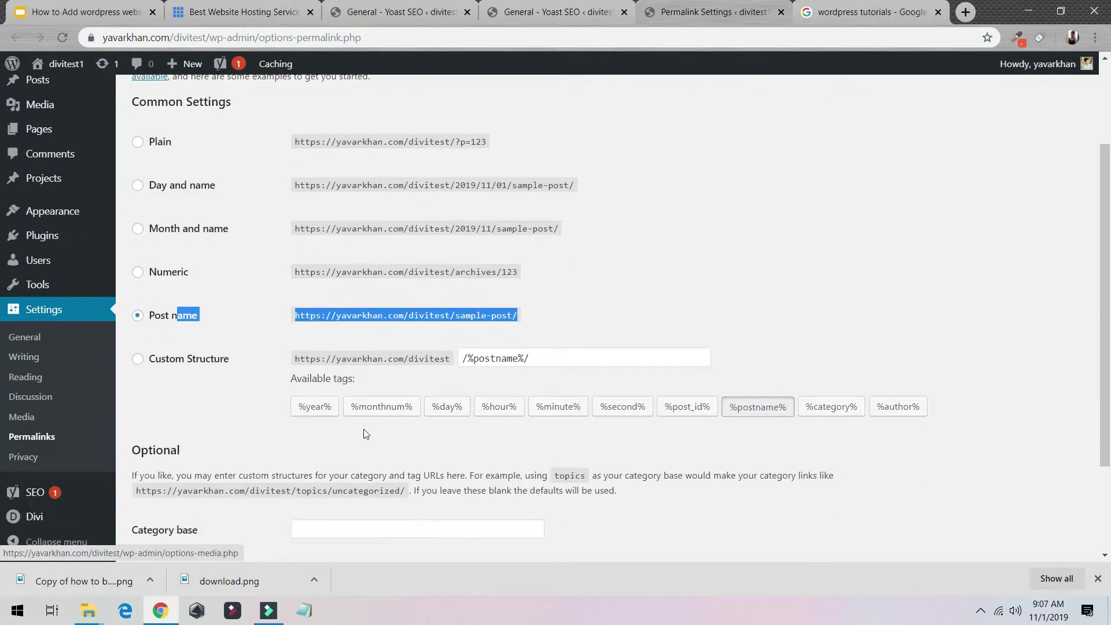
{"action": "scroll", "coordinate": [215, 452], "scroll_direction": "down", "scroll_amount": 2}
{"action": "left_click", "coordinate": [163, 491]}
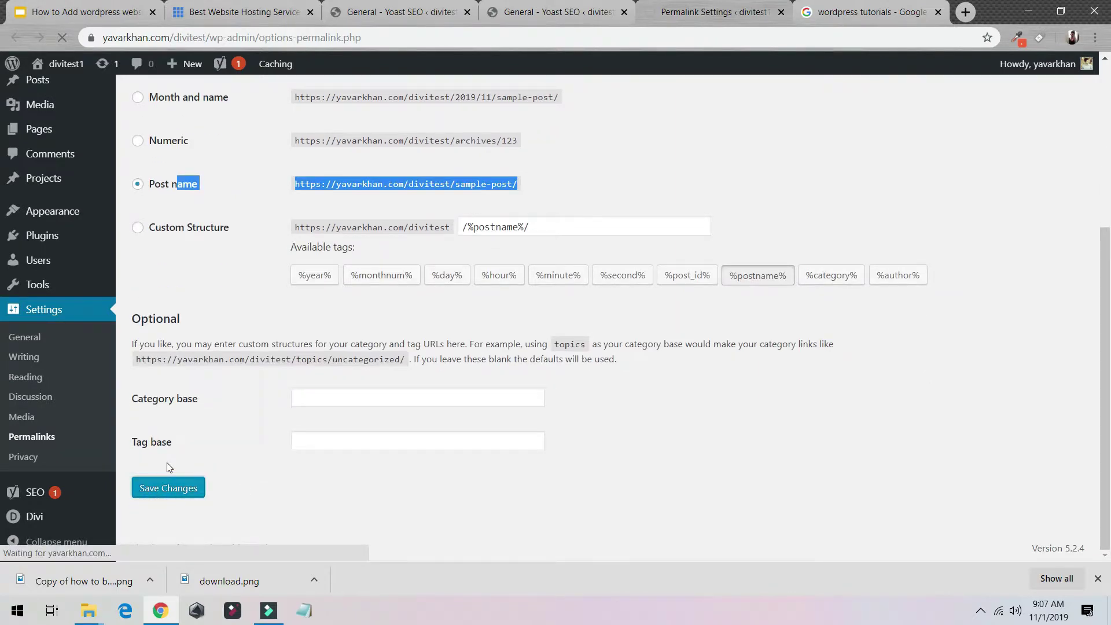
{"action": "scroll", "coordinate": [142, 317], "scroll_direction": "down", "scroll_amount": 5}
Step: Return to the general Yoast SEO settings and review the dashboard notifications and the list of enabled features
{"action": "left_click", "coordinate": [35, 493]}
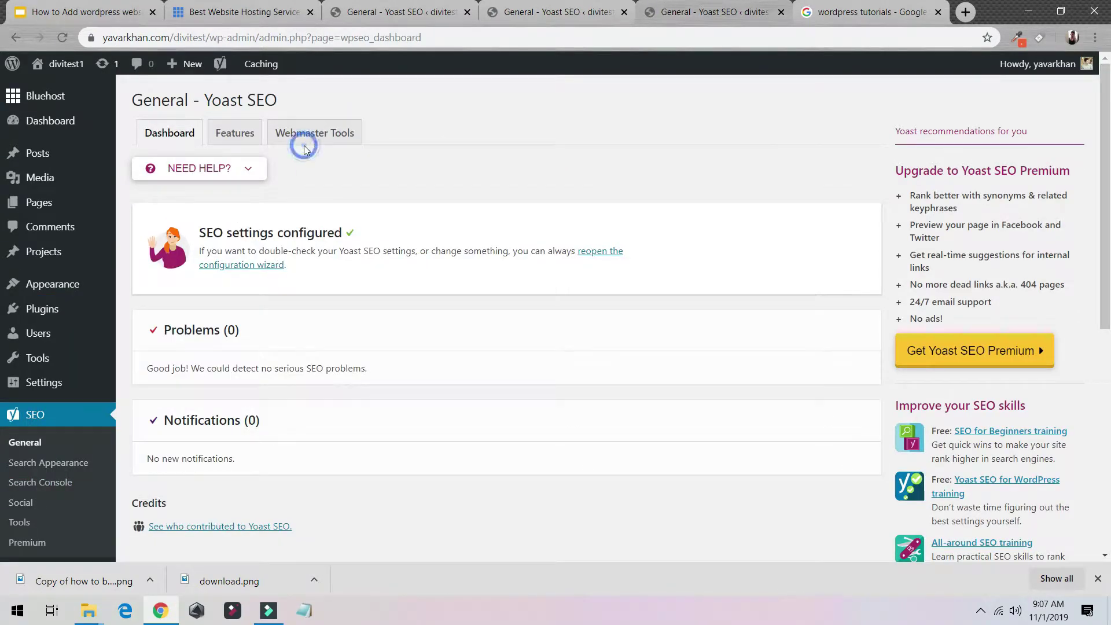
{"action": "scroll", "coordinate": [303, 174], "scroll_direction": "down", "scroll_amount": 3}
{"action": "scroll", "coordinate": [303, 174], "scroll_direction": "up", "scroll_amount": 3}
{"action": "left_click", "coordinate": [243, 134]}
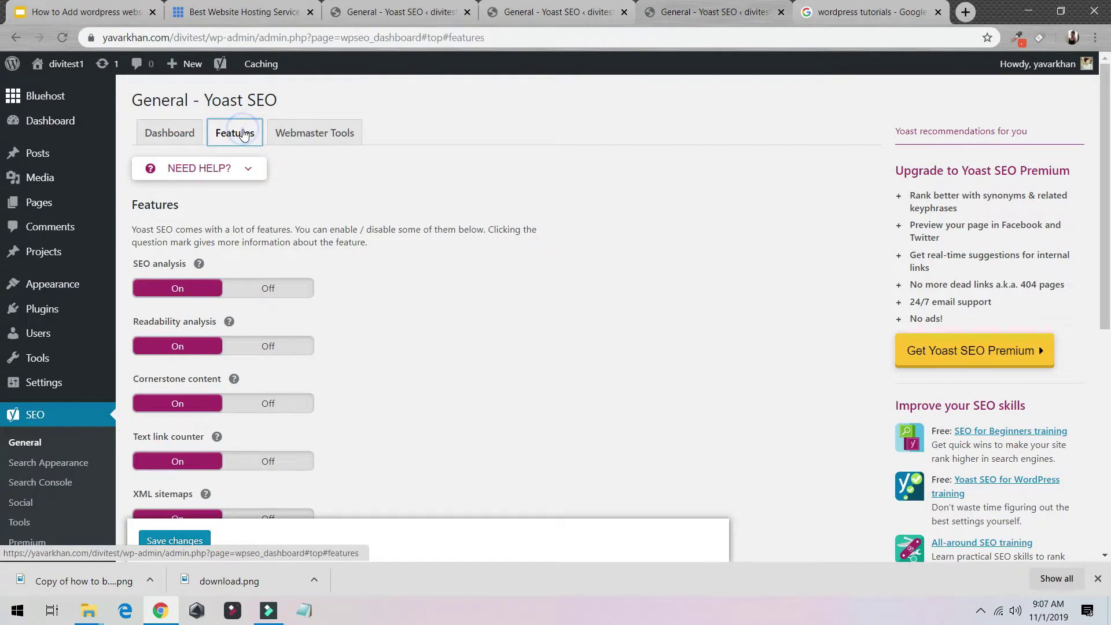
{"action": "scroll", "coordinate": [340, 248], "scroll_direction": "down", "scroll_amount": 5}
{"action": "scroll", "coordinate": [210, 223], "scroll_direction": "down", "scroll_amount": 5}
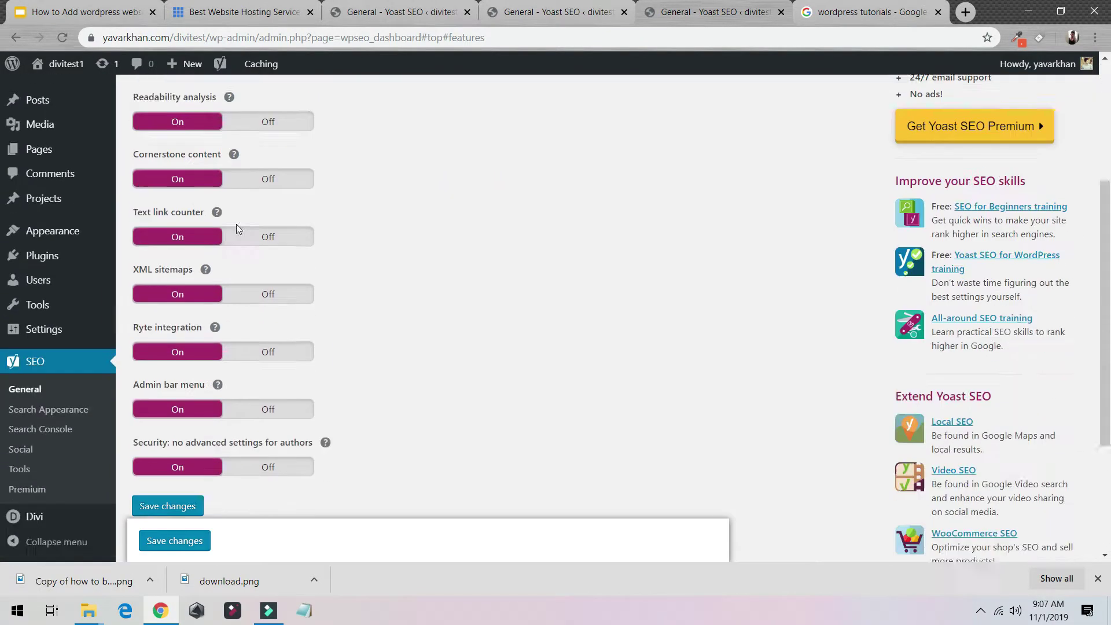
{"action": "scroll", "coordinate": [233, 409], "scroll_direction": "up", "scroll_amount": 5}
{"action": "scroll", "coordinate": [221, 242], "scroll_direction": "down", "scroll_amount": 5}
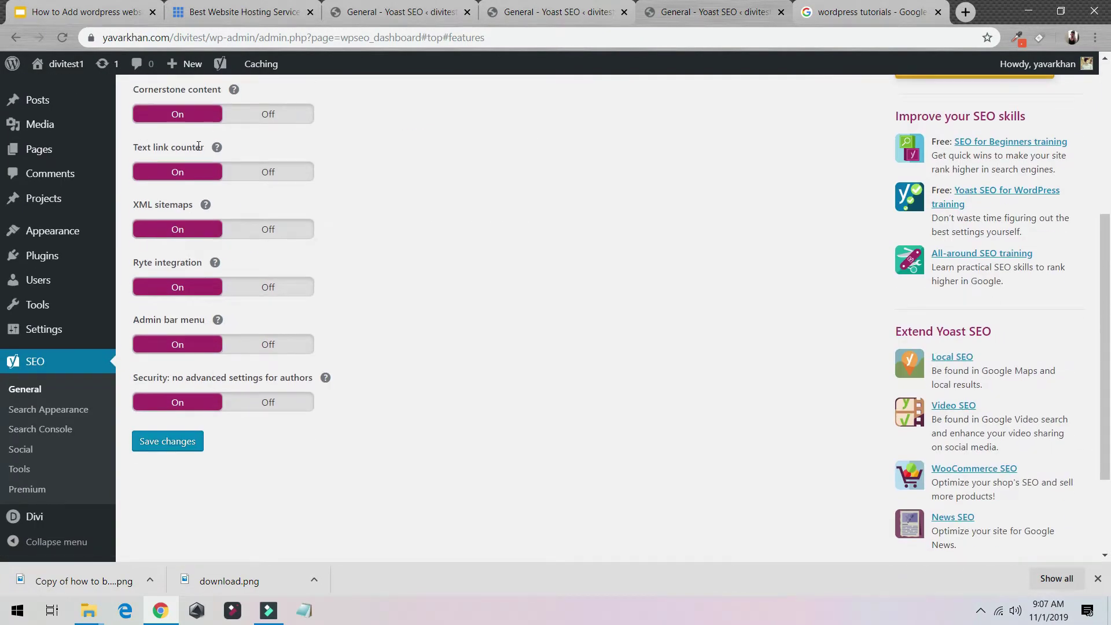
{"action": "scroll", "coordinate": [248, 214], "scroll_direction": "up", "scroll_amount": 5}
Step: Clear the existing Google verification code in Yoast's Webmaster Tools verification settings
{"action": "left_click", "coordinate": [311, 132]}
{"action": "left_click_drag", "start_coordinate": [556, 364], "coordinate": [135, 336]}
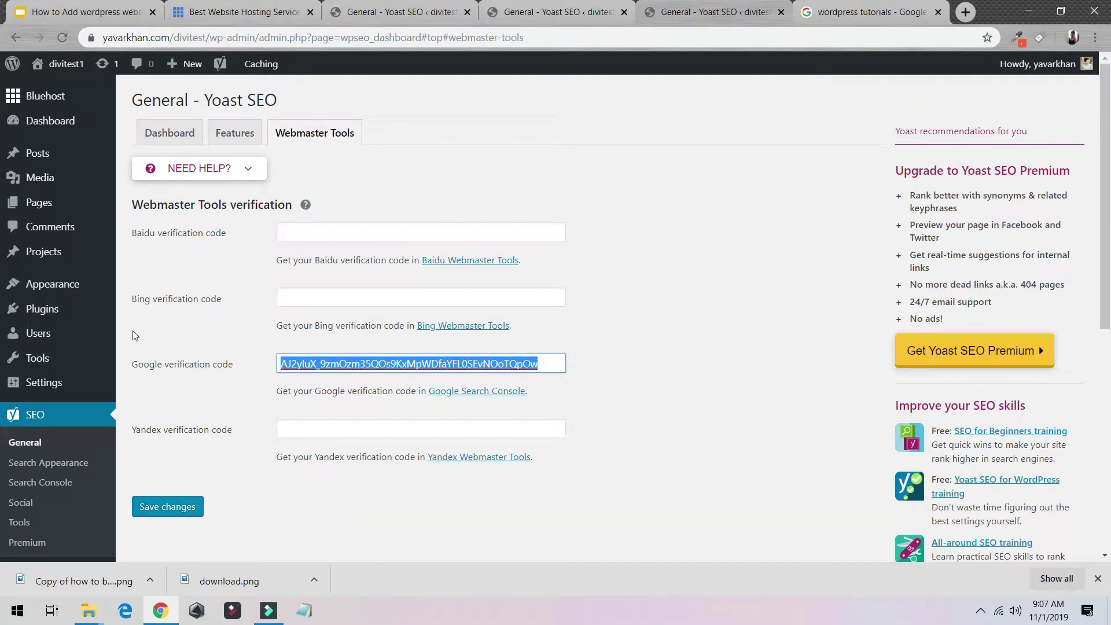
{"action": "key", "text": "BackSpace"}
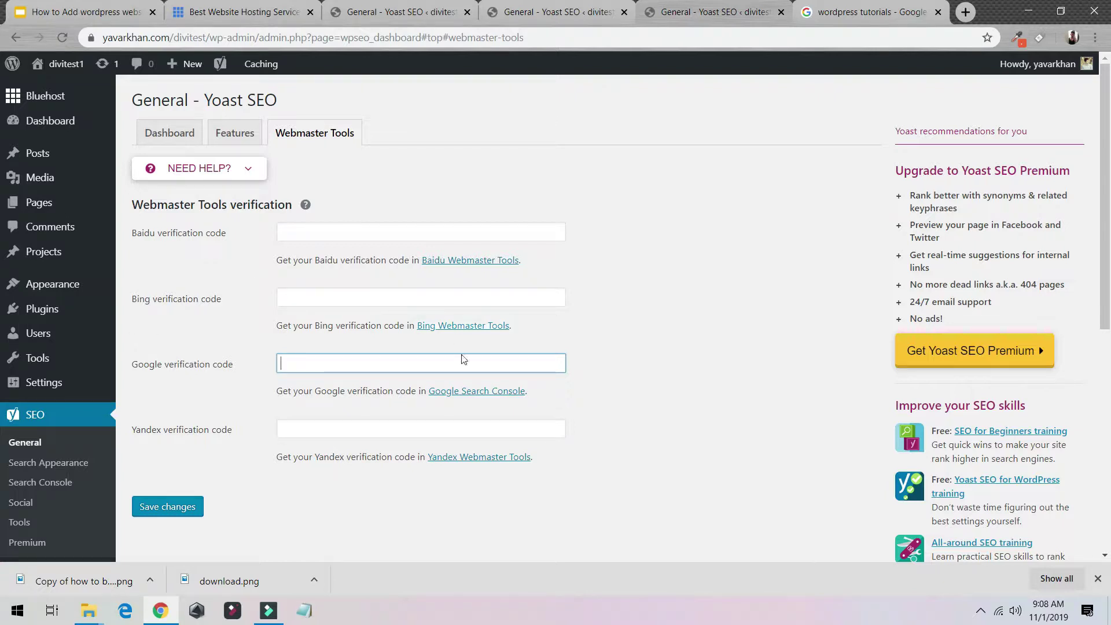
Step: Open Google's site verification page from the Yoast settings, choose the HTML tag method, and copy its meta tag
{"action": "left_click", "coordinate": [480, 390]}
{"action": "left_click", "coordinate": [755, 4]}
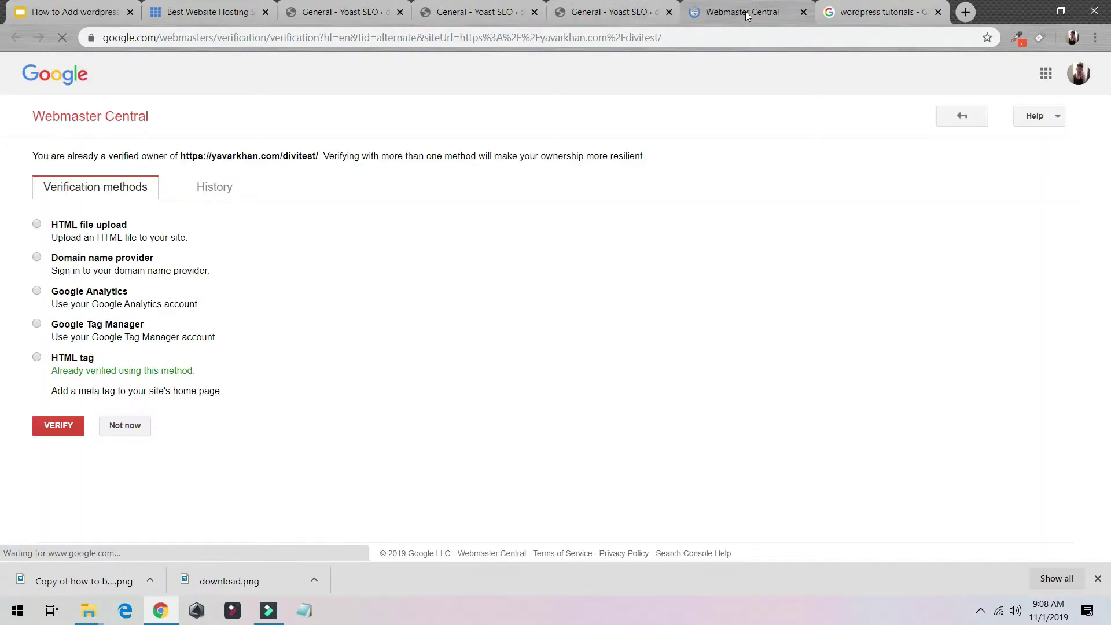
{"action": "left_click", "coordinate": [37, 257]}
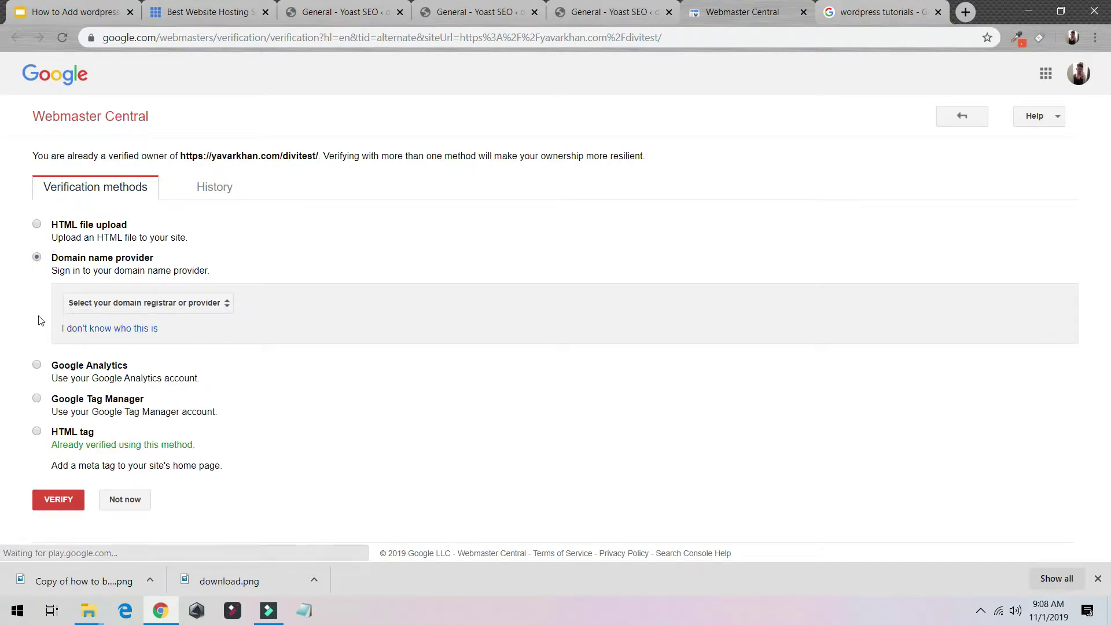
{"action": "left_click", "coordinate": [37, 431]}
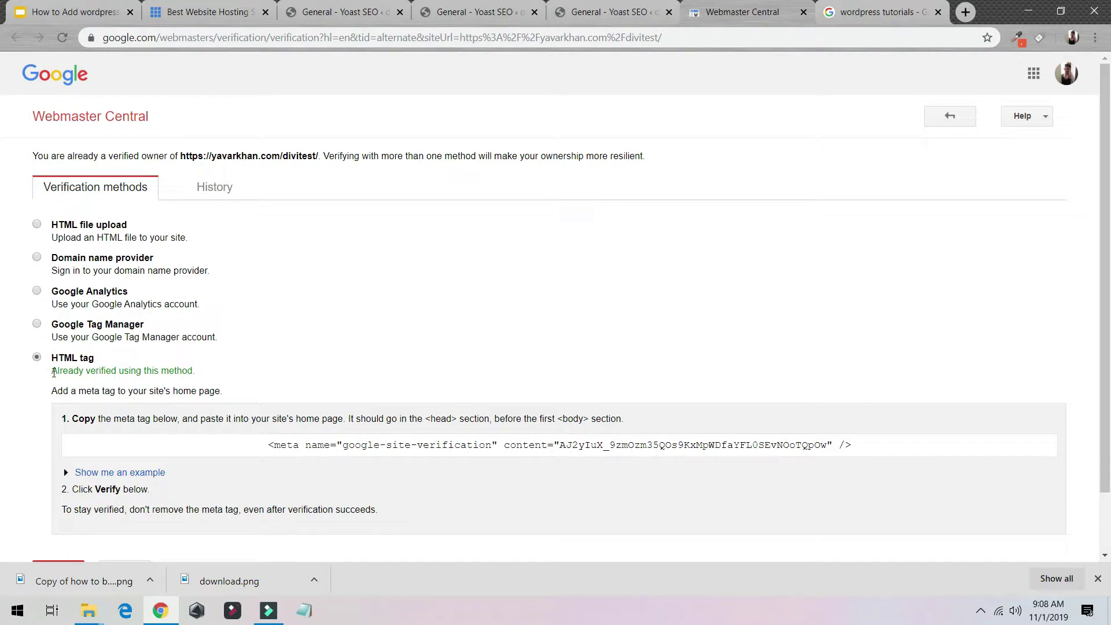
{"action": "left_click", "coordinate": [416, 443]}
{"action": "key", "text": "ctrl+c"}
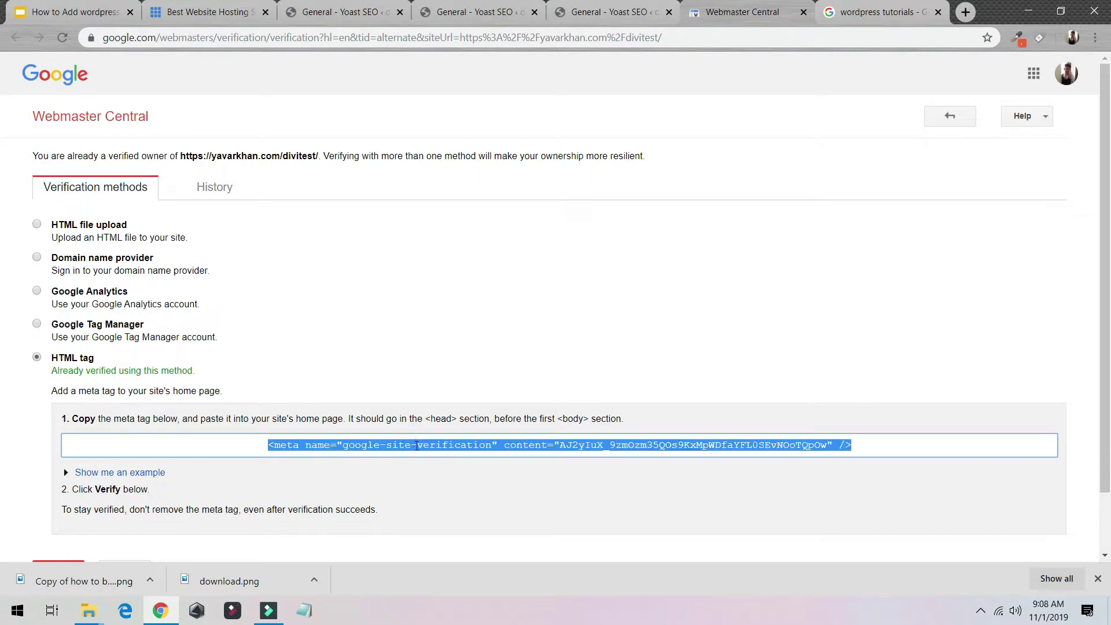
Step: Paste the copied meta tag as the Google verification code in the Yoast settings and save the changes
{"action": "left_click", "coordinate": [607, 11]}
{"action": "left_click", "coordinate": [353, 363]}
{"action": "key", "text": "ctrl+v"}
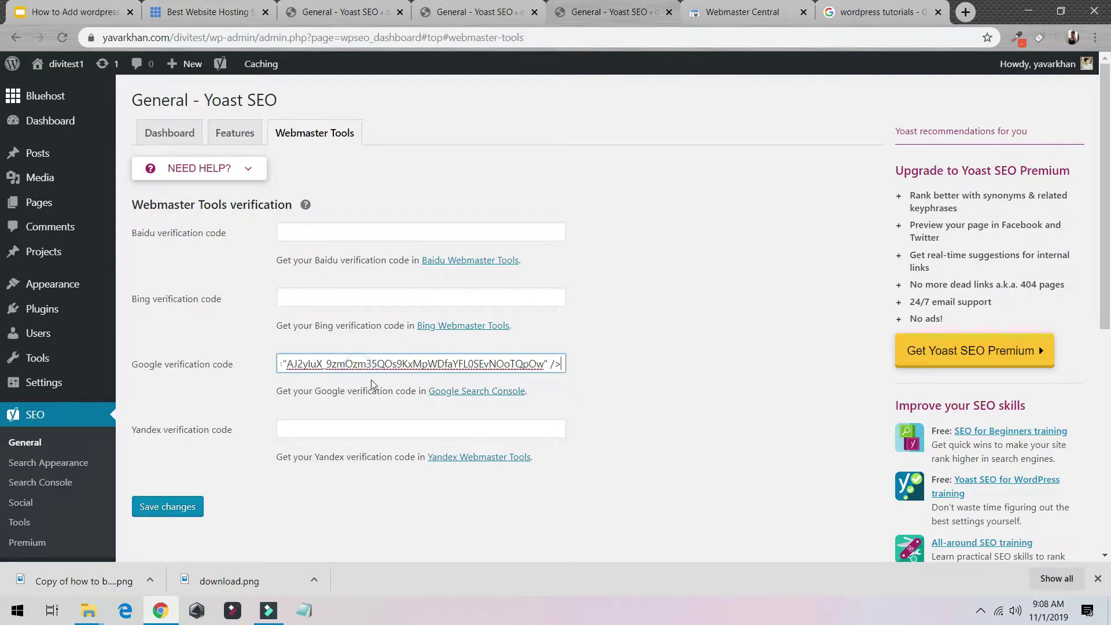
{"action": "left_click", "coordinate": [187, 508]}
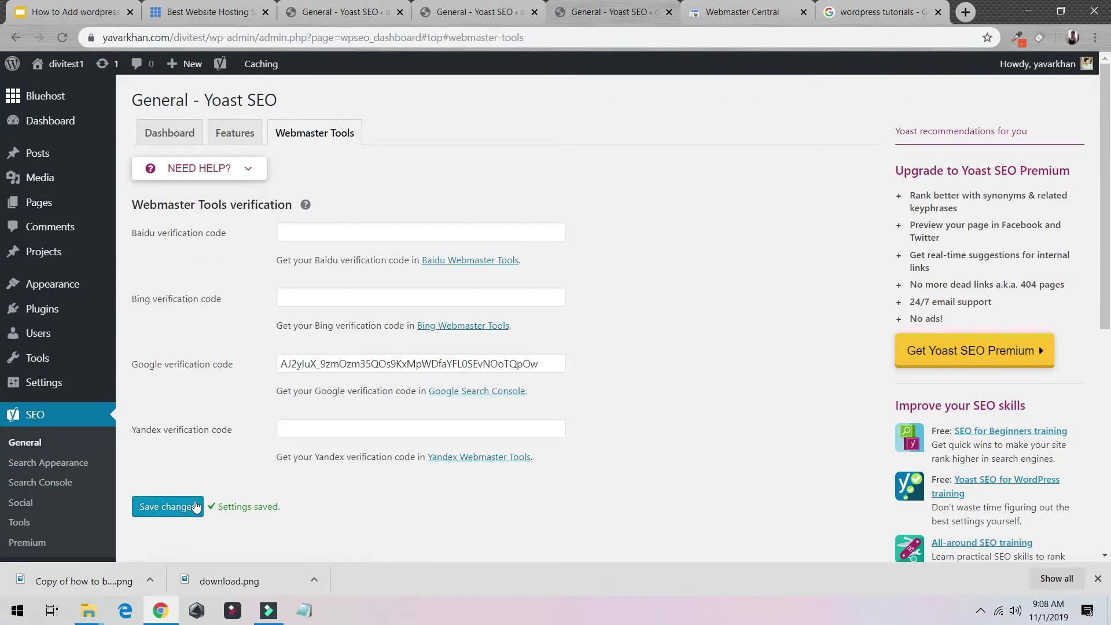
Step: Return to Webmaster Central and verify the site's ownership with the HTML tag method
{"action": "left_click", "coordinate": [717, 7]}
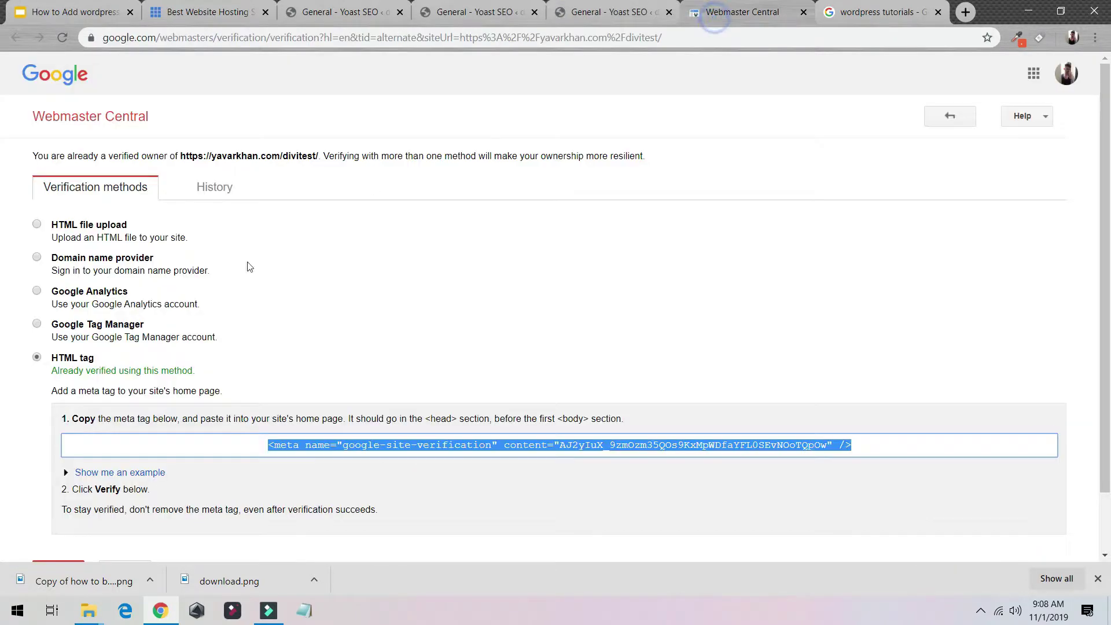
{"action": "scroll", "coordinate": [58, 502], "scroll_direction": "down", "scroll_amount": 1}
{"action": "left_click", "coordinate": [50, 503]}
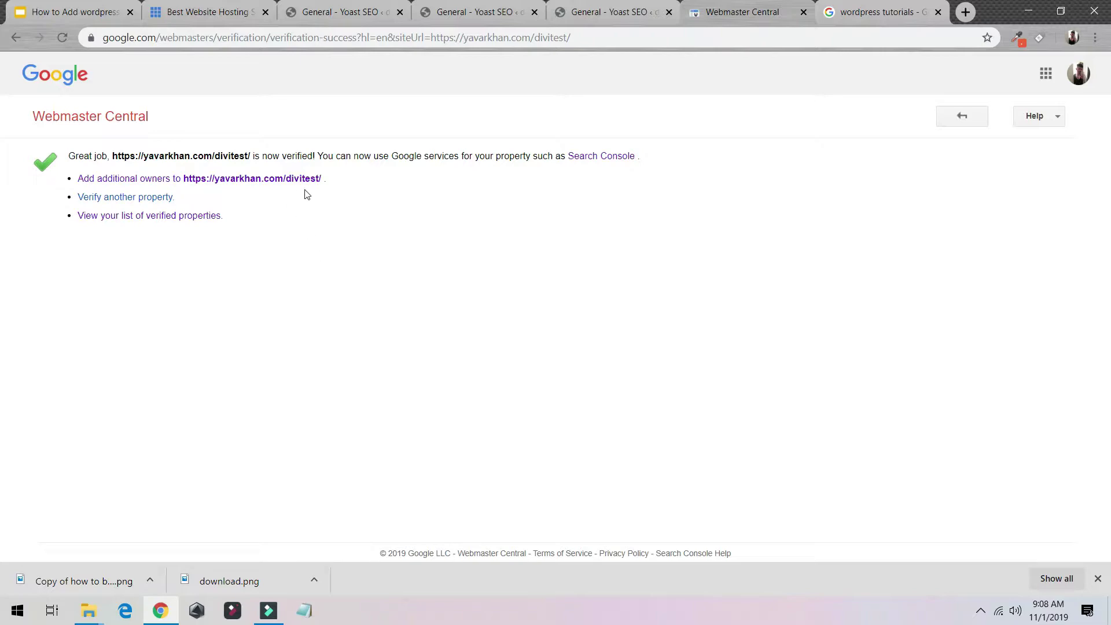
Step: Return to Yoast's feature settings, show the XML sitemaps help, and open the generated XML sitemap
{"action": "left_click", "coordinate": [648, 10]}
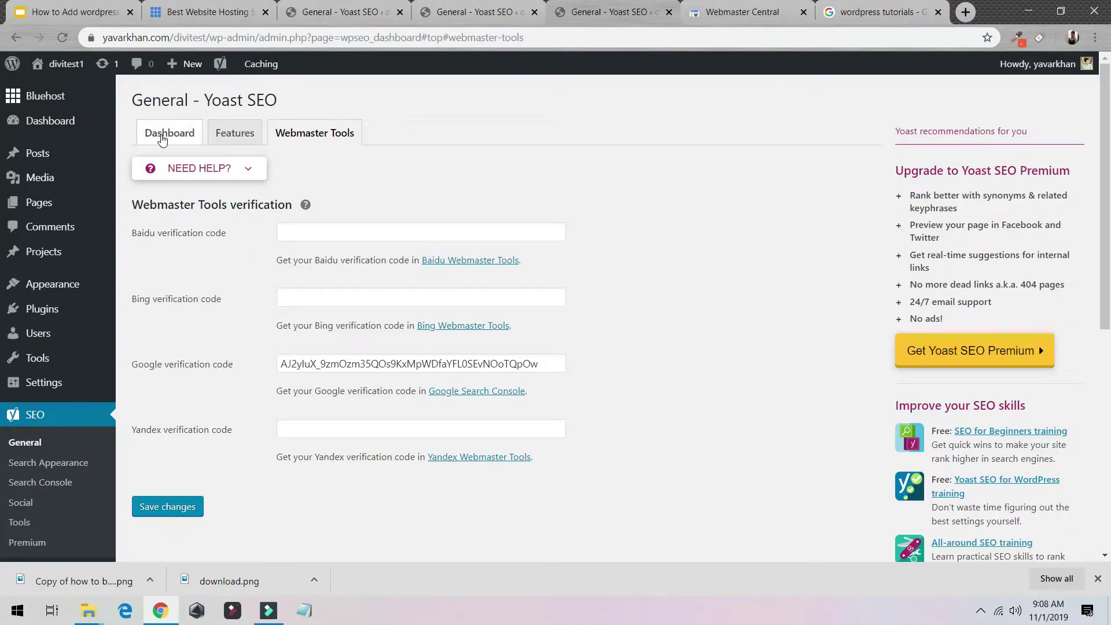
{"action": "left_click", "coordinate": [163, 138]}
{"action": "left_click", "coordinate": [229, 131]}
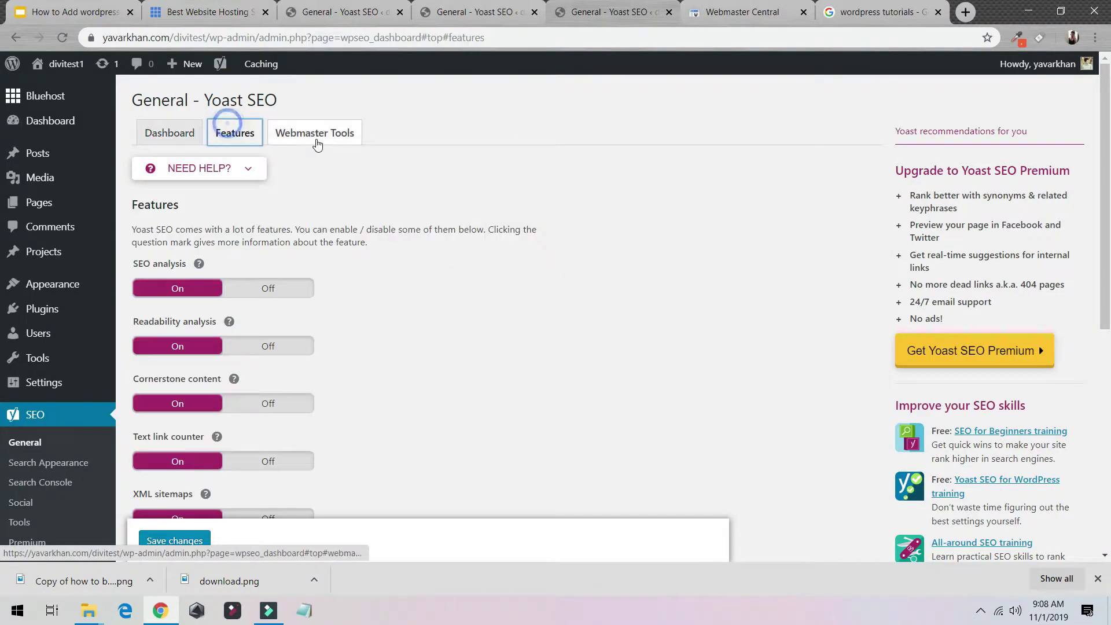
{"action": "scroll", "coordinate": [289, 231], "scroll_direction": "down", "scroll_amount": 2}
{"action": "left_click", "coordinate": [205, 349]}
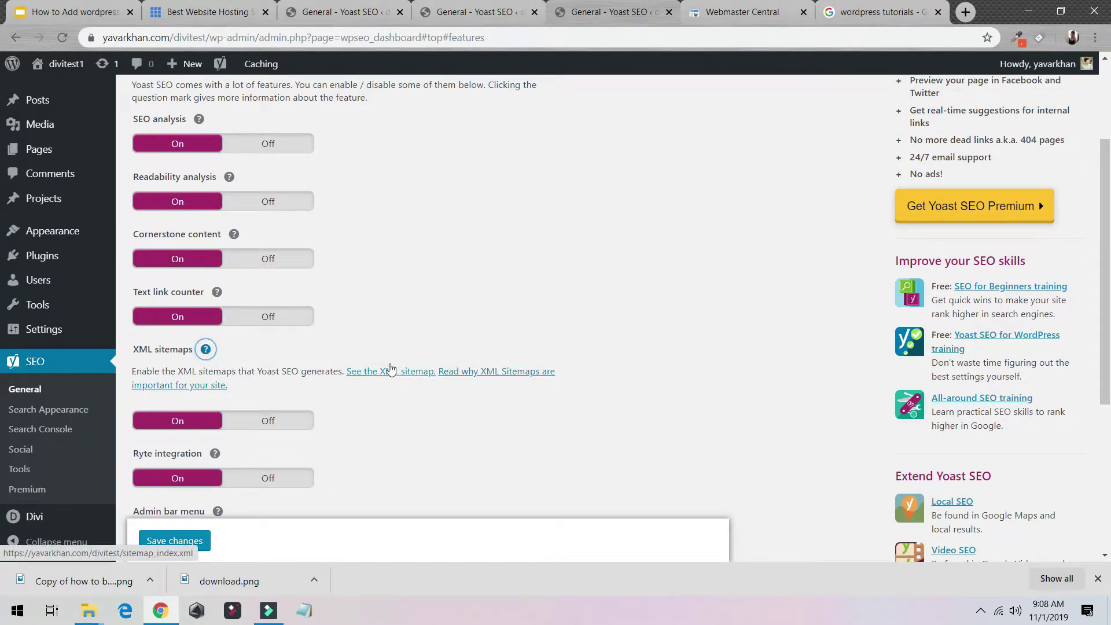
{"action": "left_click", "coordinate": [391, 372]}
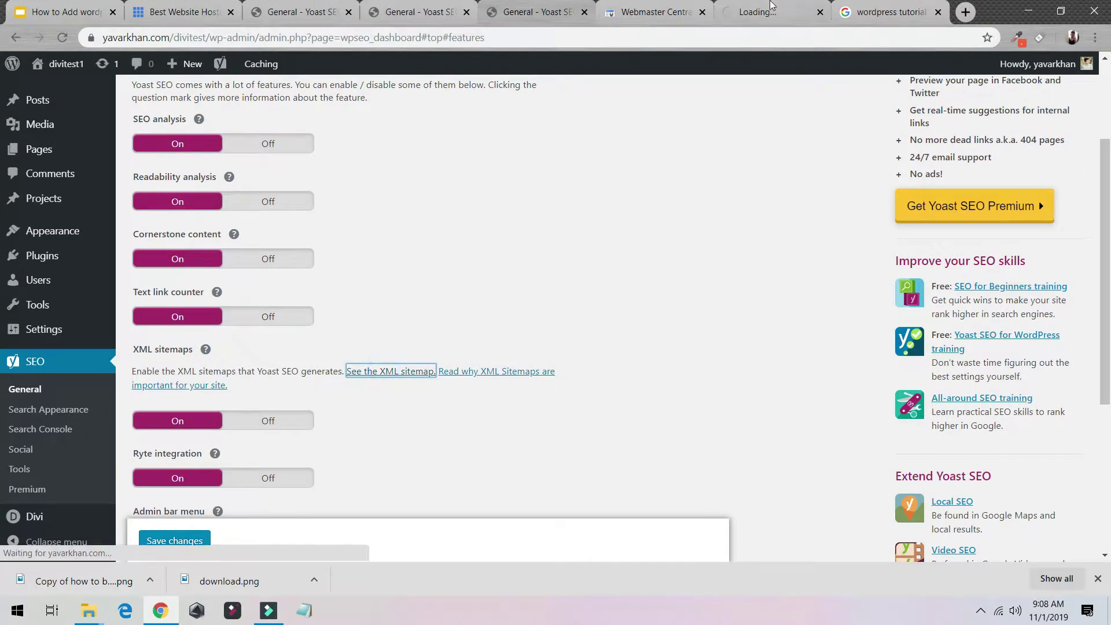
{"action": "left_click", "coordinate": [770, 7]}
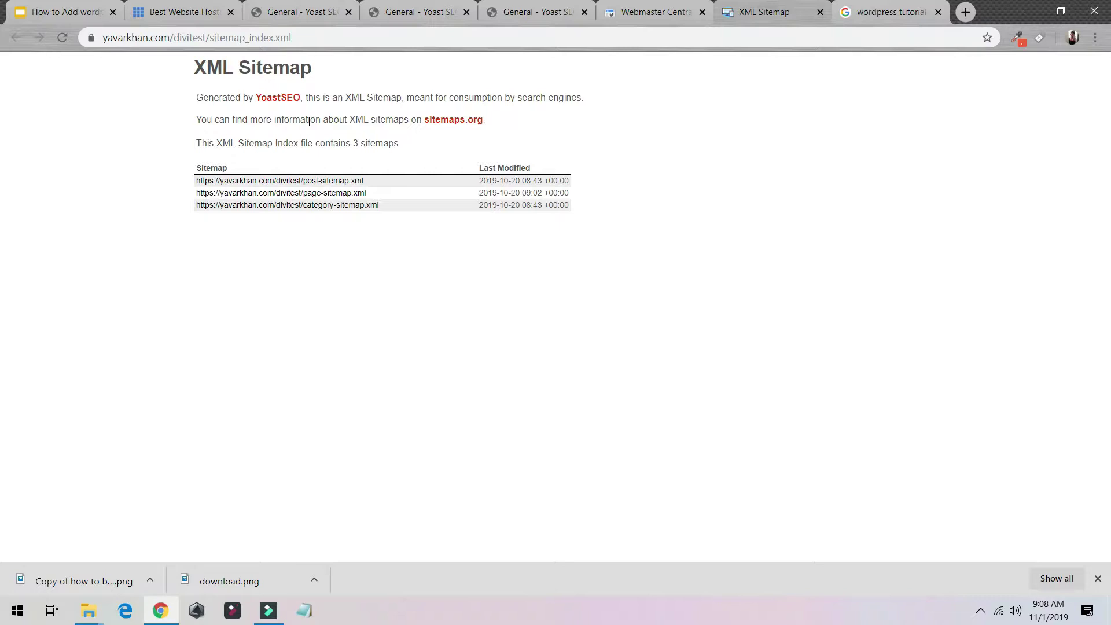
Step: Search Google for "google search console" from the Webmaster Central tab, open the Search Console site, and start it
{"action": "key", "text": "ctrl+shift+Tab"}
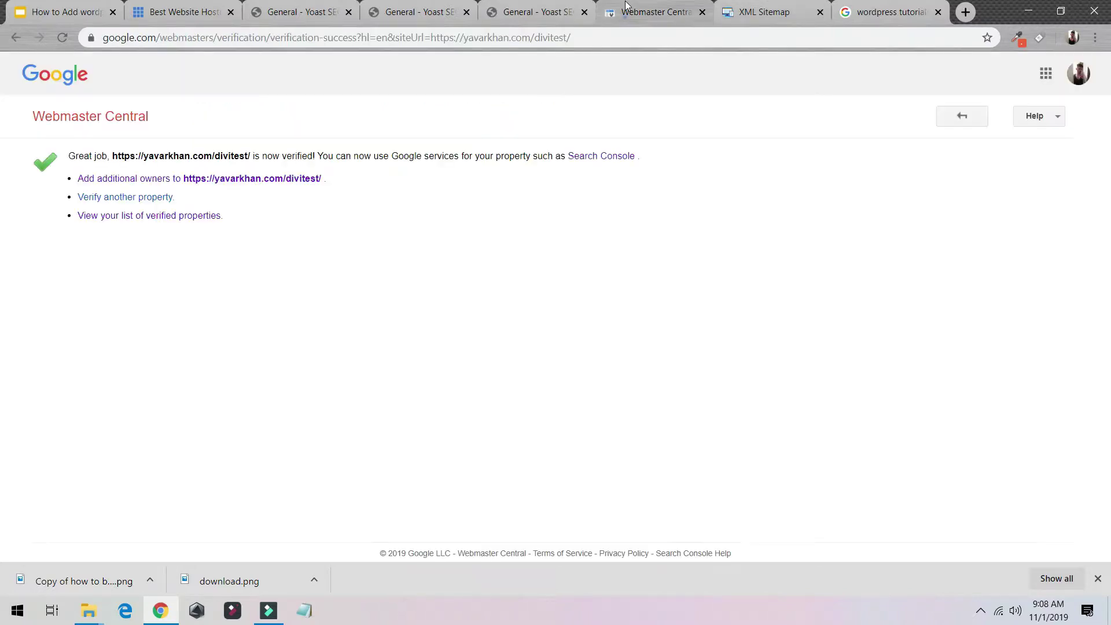
{"action": "left_click", "coordinate": [442, 35]}
{"action": "type", "text": "google sea"}
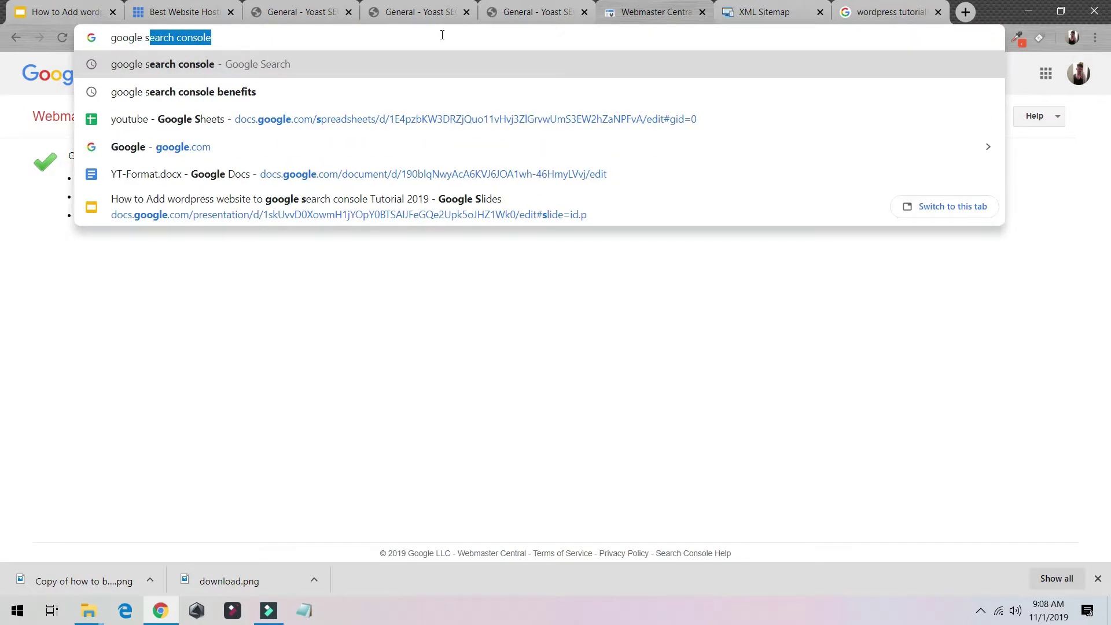
{"action": "key", "text": "Return"}
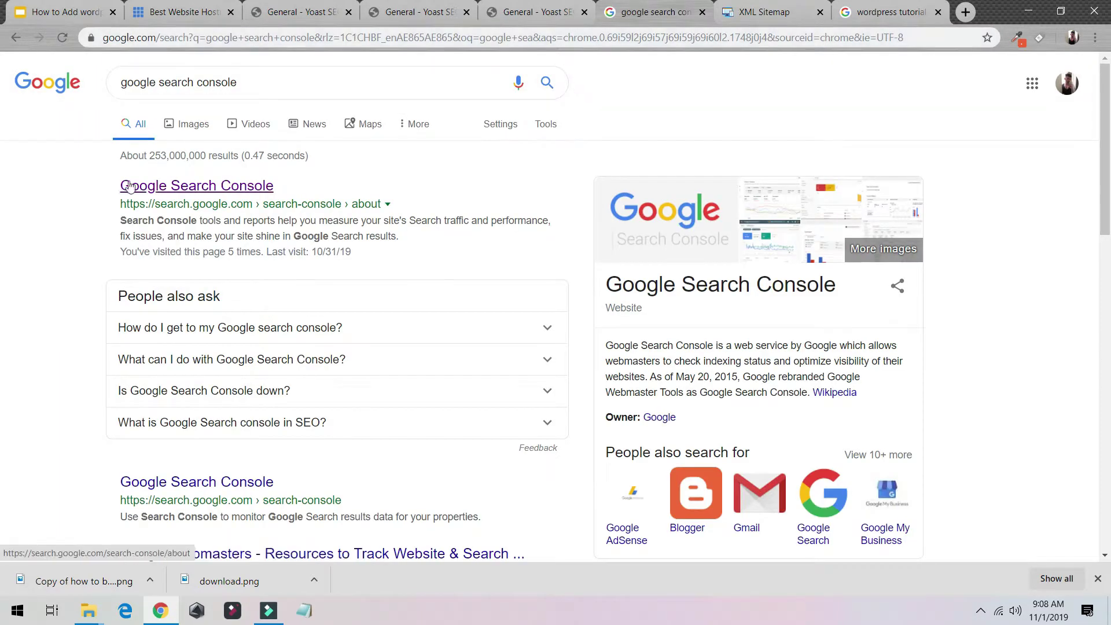
{"action": "left_click", "coordinate": [161, 184]}
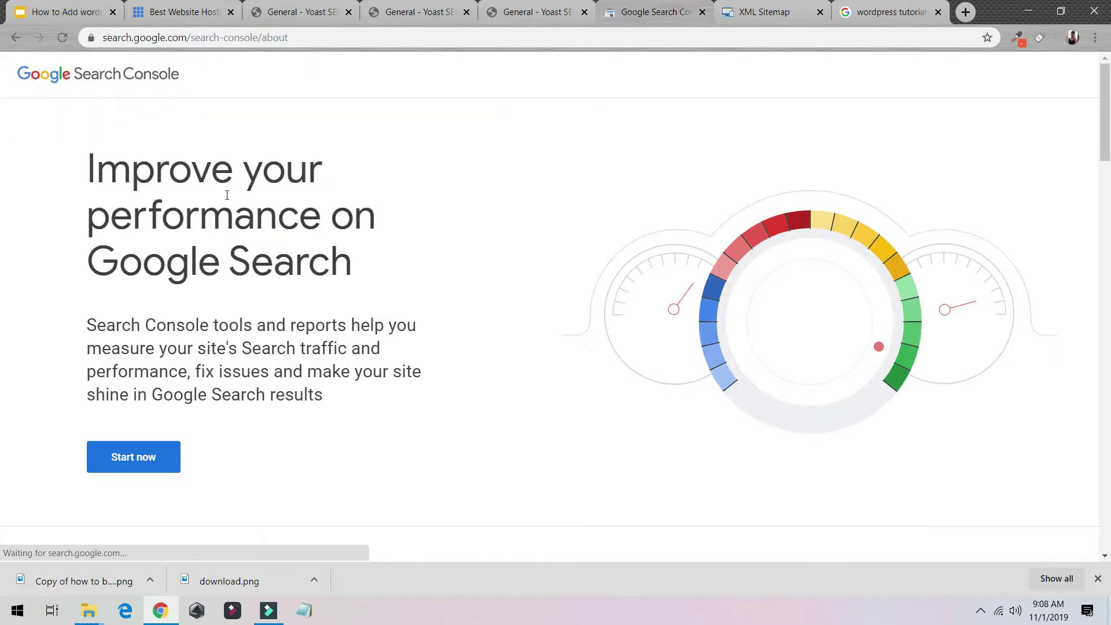
{"action": "left_click", "coordinate": [136, 463]}
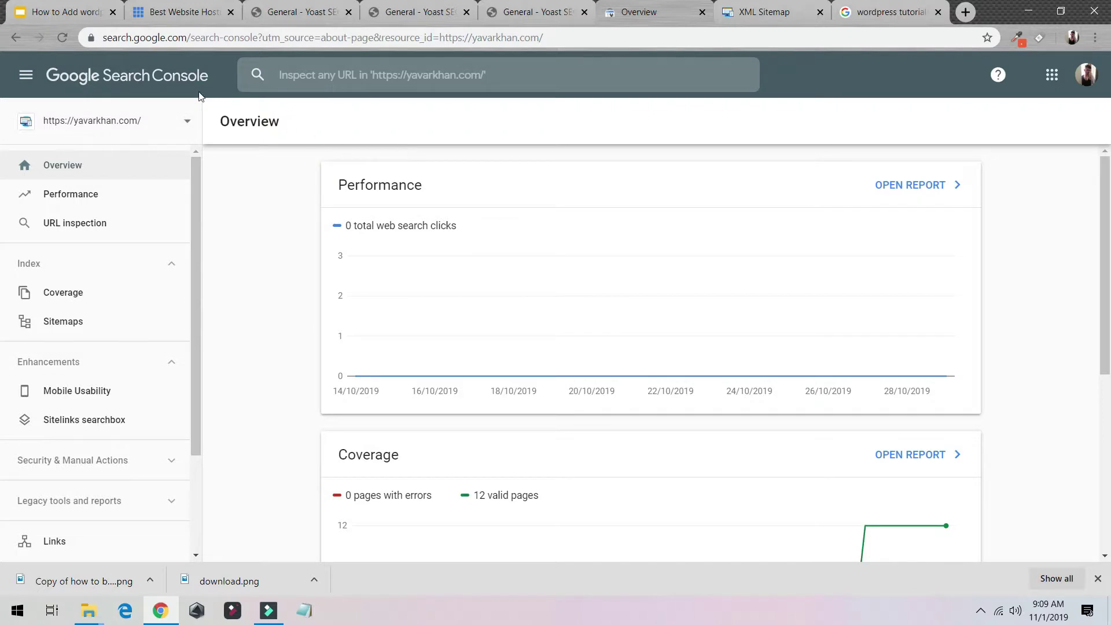
Step: Recheck the Webmaster Tools verification settings in Yoast SEO and return to the Search Console overview
{"action": "left_click", "coordinate": [757, 7]}
{"action": "left_click", "coordinate": [666, 6]}
{"action": "left_click", "coordinate": [570, 8]}
{"action": "scroll", "coordinate": [537, 85], "scroll_direction": "up", "scroll_amount": 3}
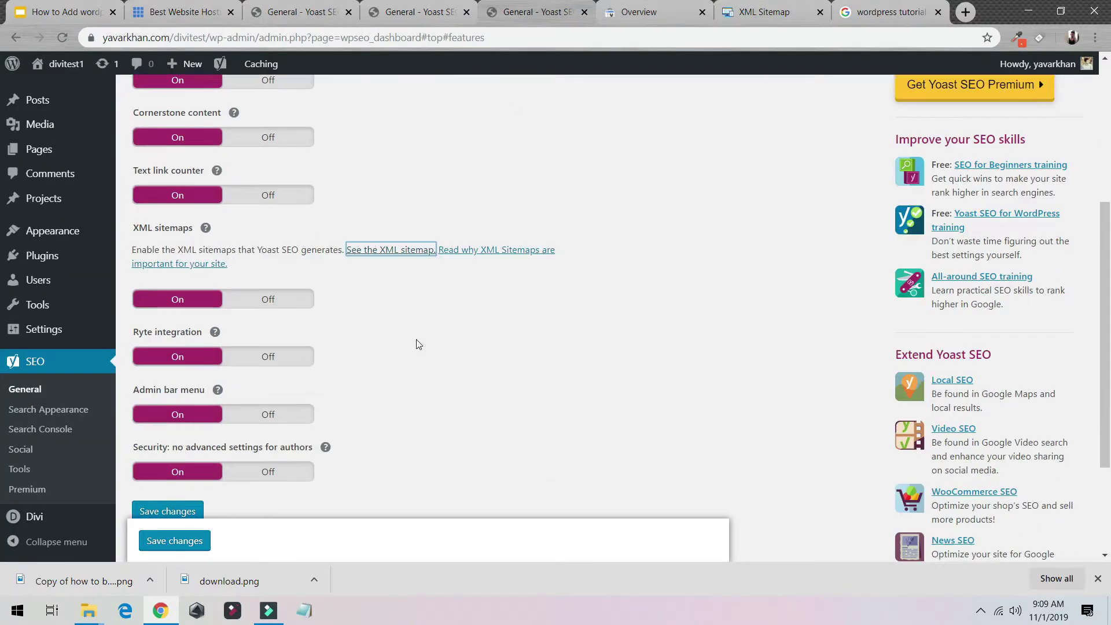
{"action": "left_click", "coordinate": [290, 148]}
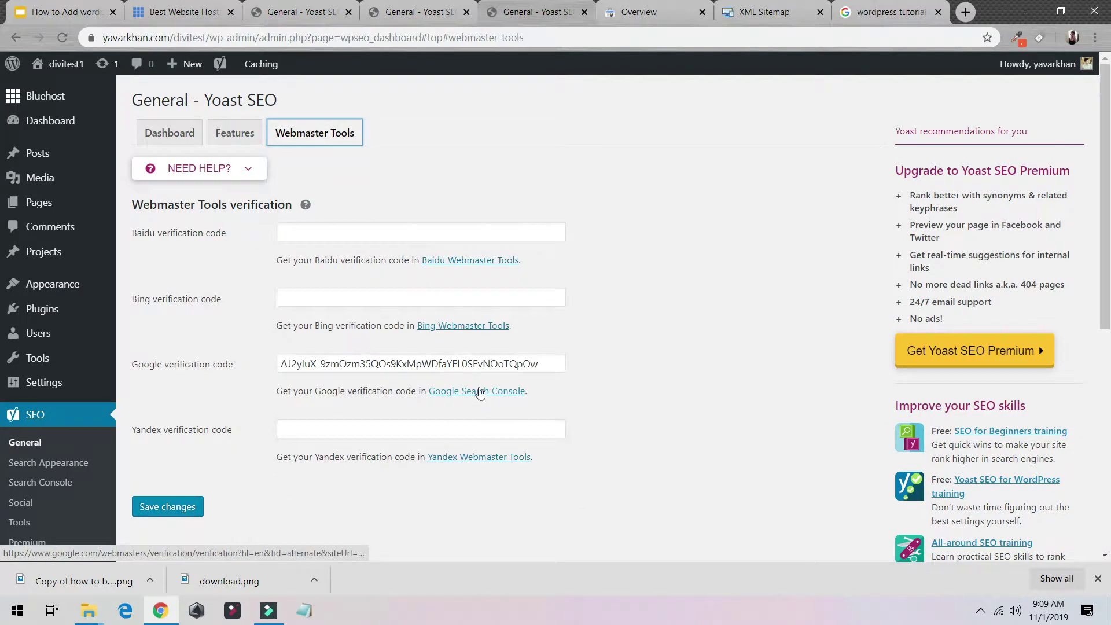
{"action": "left_click", "coordinate": [637, 19]}
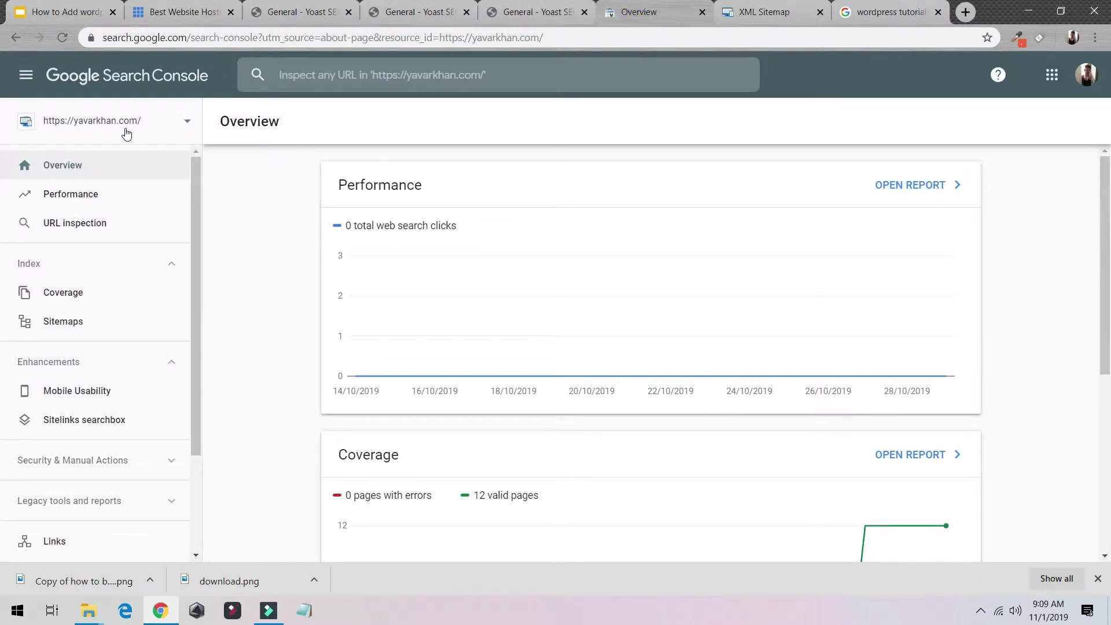
Step: Open the Sitemaps report for the site in Search Console
{"action": "scroll", "coordinate": [121, 219], "scroll_direction": "down", "scroll_amount": 3}
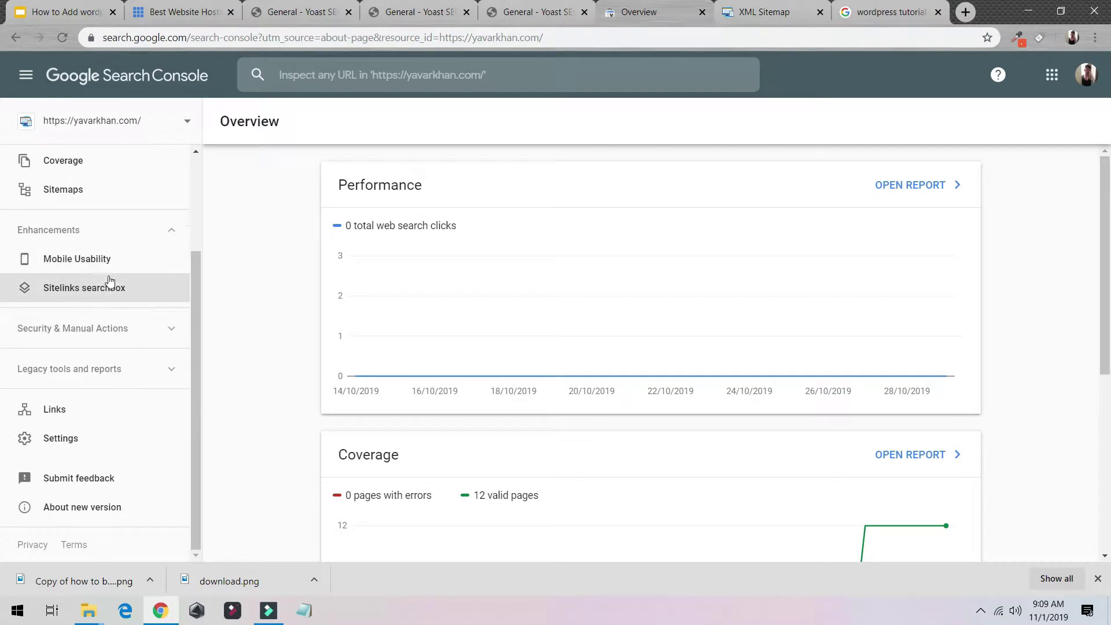
{"action": "scroll", "coordinate": [98, 306], "scroll_direction": "up", "scroll_amount": 3}
{"action": "left_click", "coordinate": [82, 322]}
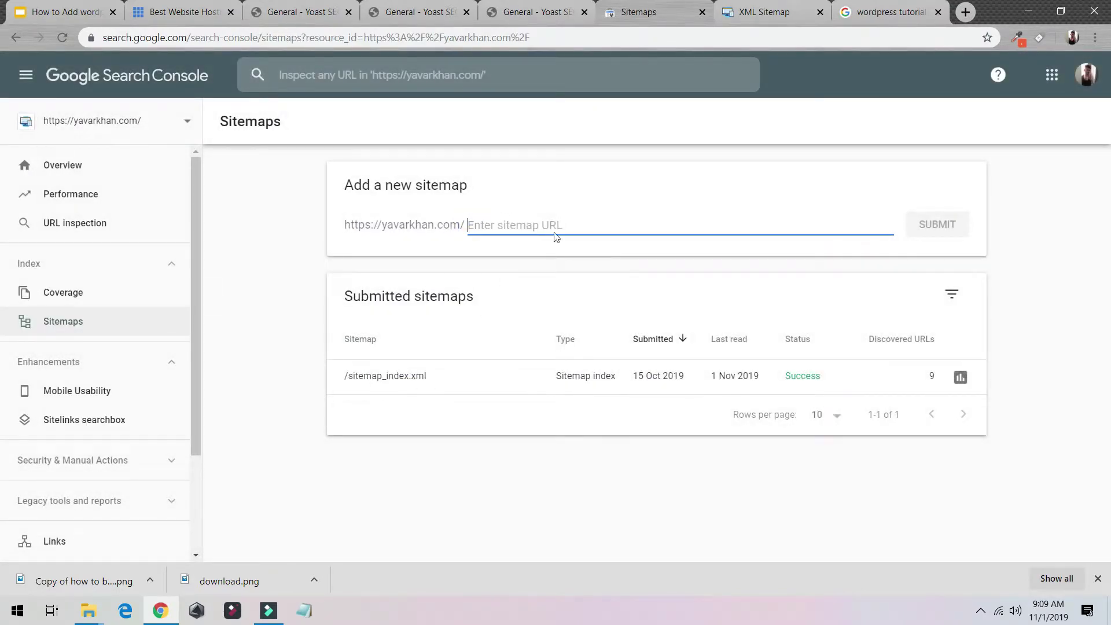
Step: Return to Yoast SEO's feature settings, open the generated XML sitemap, and select sitemap_index.xml in its address
{"action": "left_click", "coordinate": [565, 21]}
{"action": "left_click", "coordinate": [441, 13]}
{"action": "left_click", "coordinate": [503, 18]}
{"action": "left_click", "coordinate": [159, 130]}
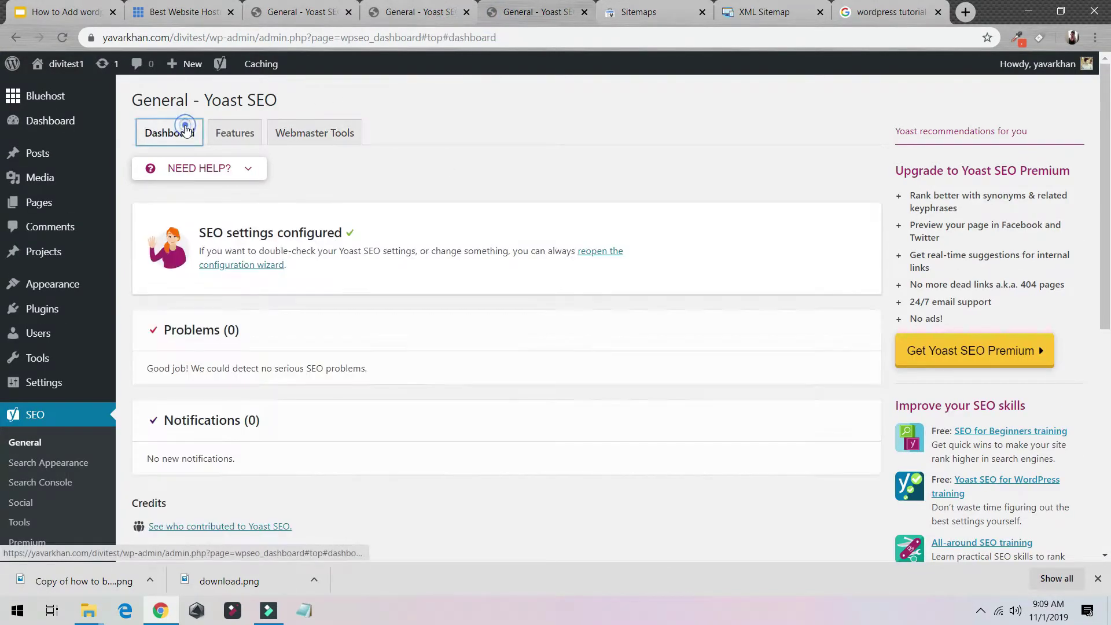
{"action": "left_click", "coordinate": [231, 133]}
{"action": "scroll", "coordinate": [265, 244], "scroll_direction": "down", "scroll_amount": 2}
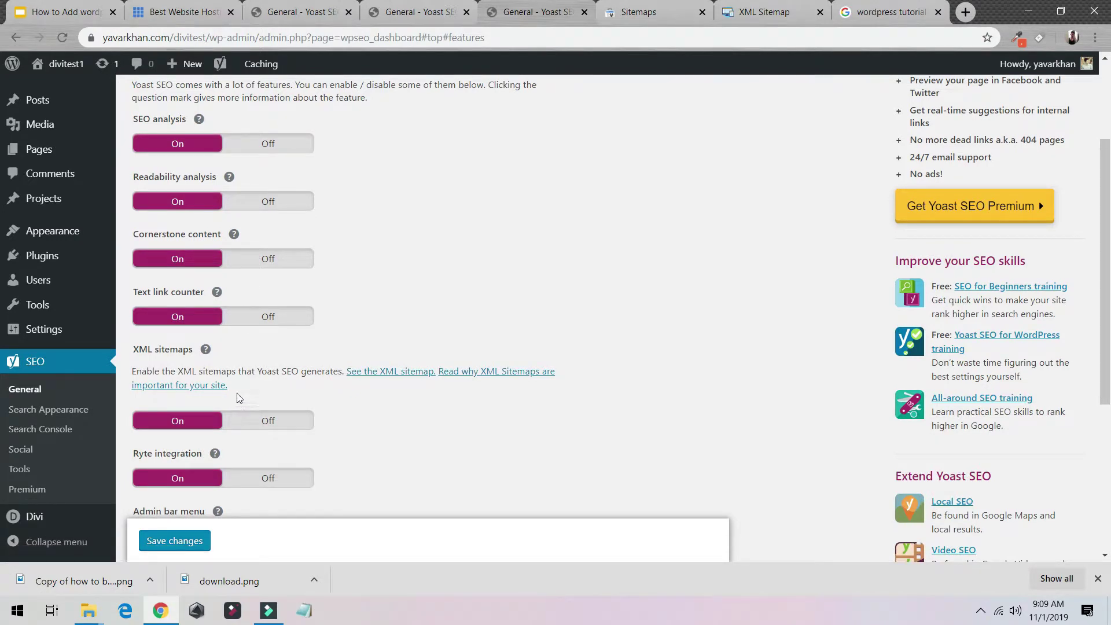
{"action": "left_click", "coordinate": [409, 372]}
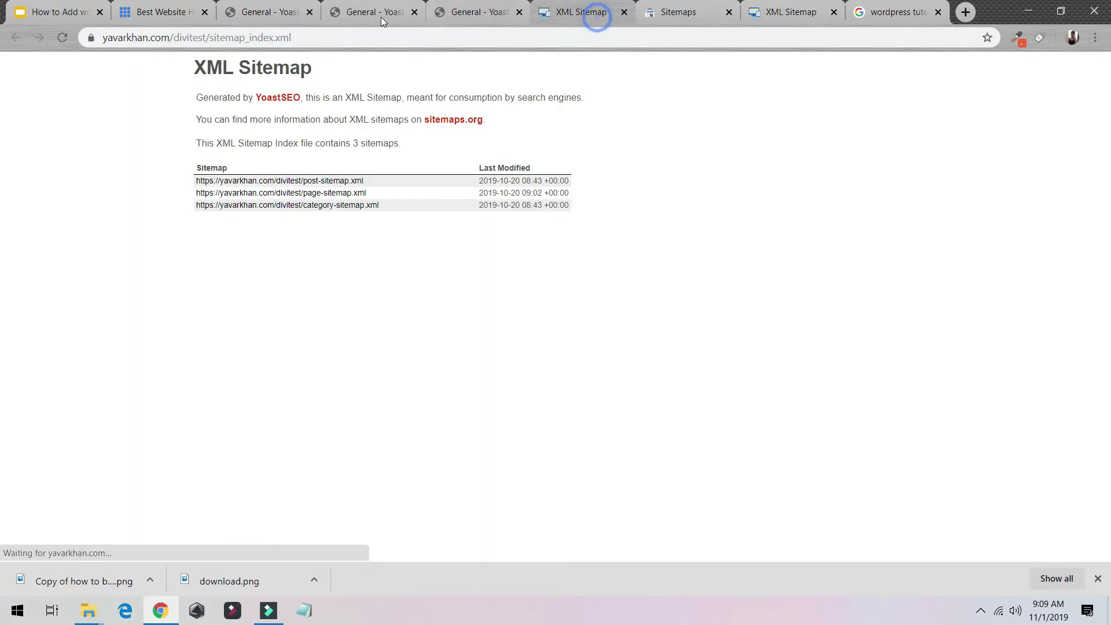
{"action": "left_click_drag", "start_coordinate": [212, 37], "coordinate": [311, 45]}
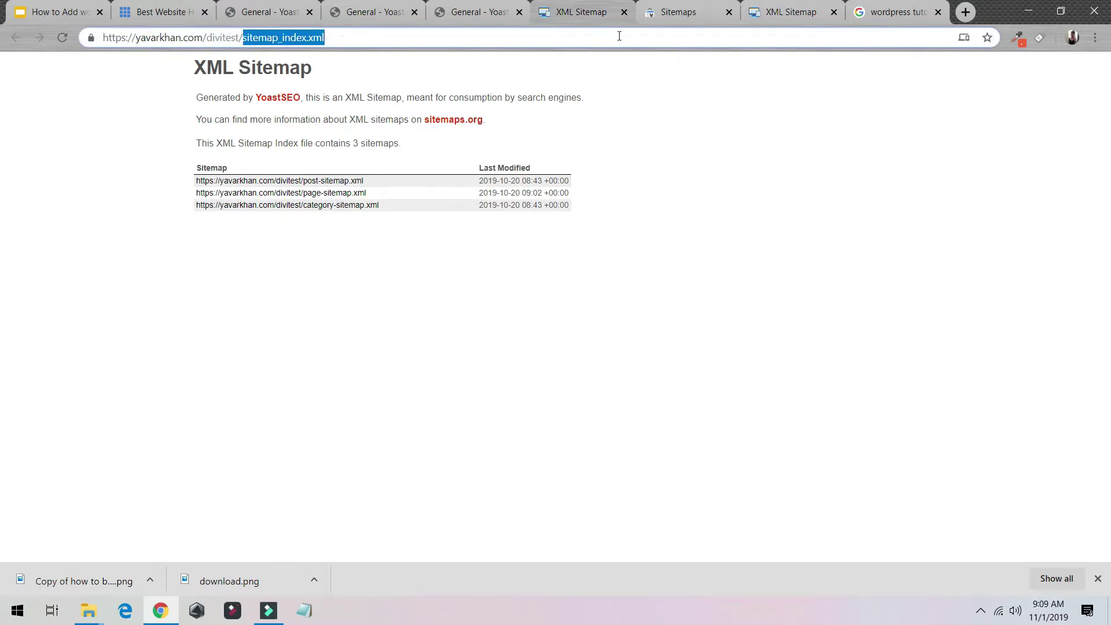
Step: Return to Search Console's Sitemaps report and open the details of the submitted /sitemap_index.xml
{"action": "left_click", "coordinate": [677, 19]}
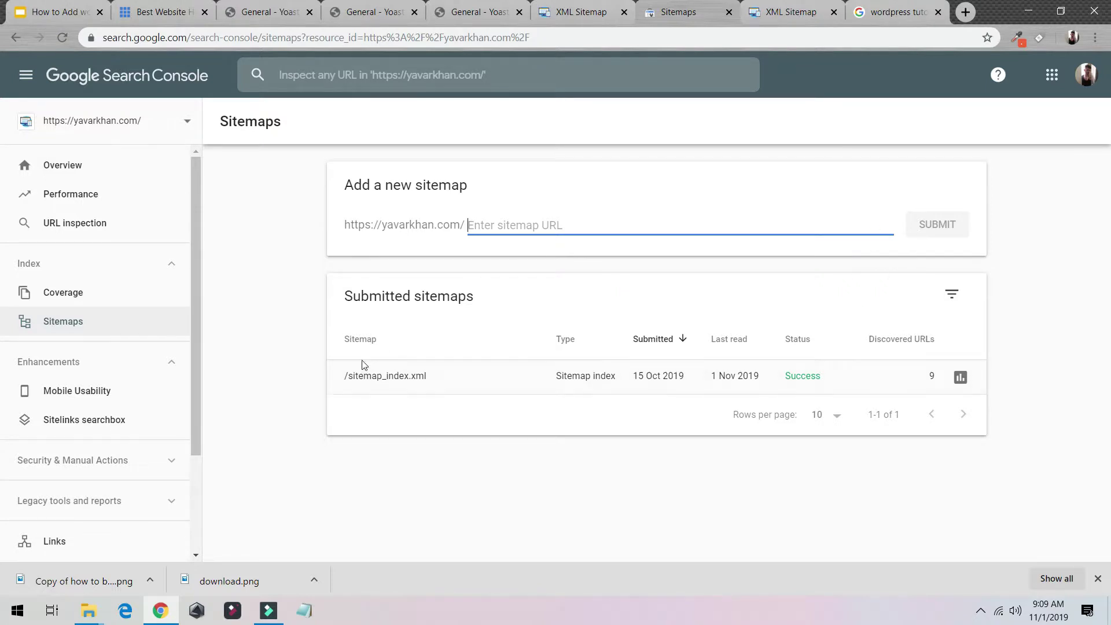
{"action": "left_click_drag", "start_coordinate": [333, 376], "coordinate": [862, 370]}
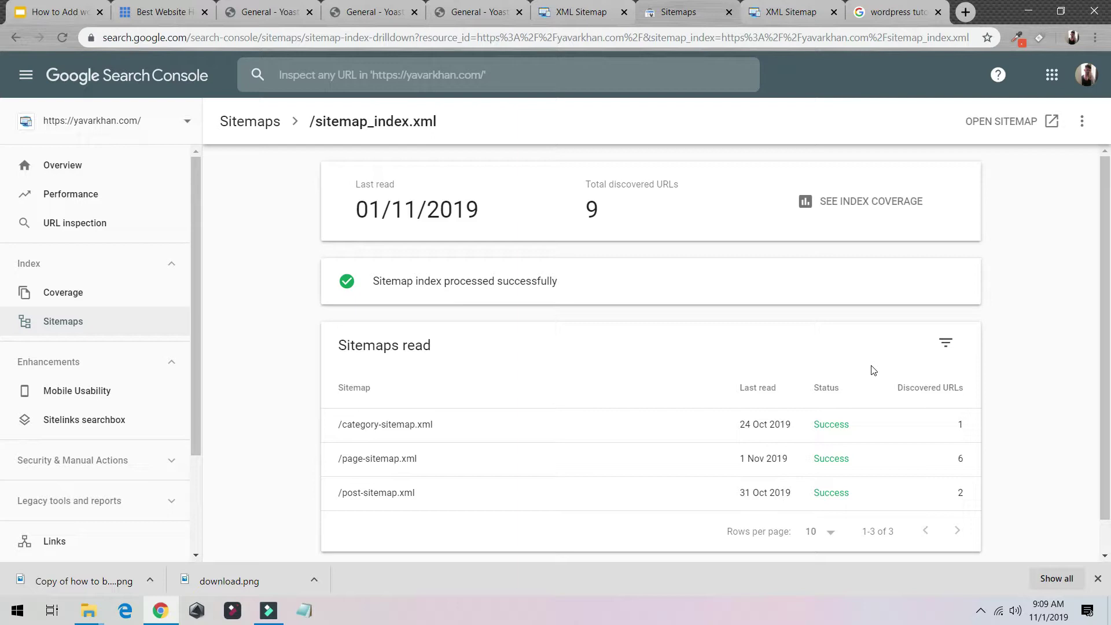
Step: Return to Yoast SEO's general settings and review the SEO problems and notifications overview
{"action": "left_click", "coordinate": [496, 11]}
{"action": "scroll", "coordinate": [405, 231], "scroll_direction": "up", "scroll_amount": 3}
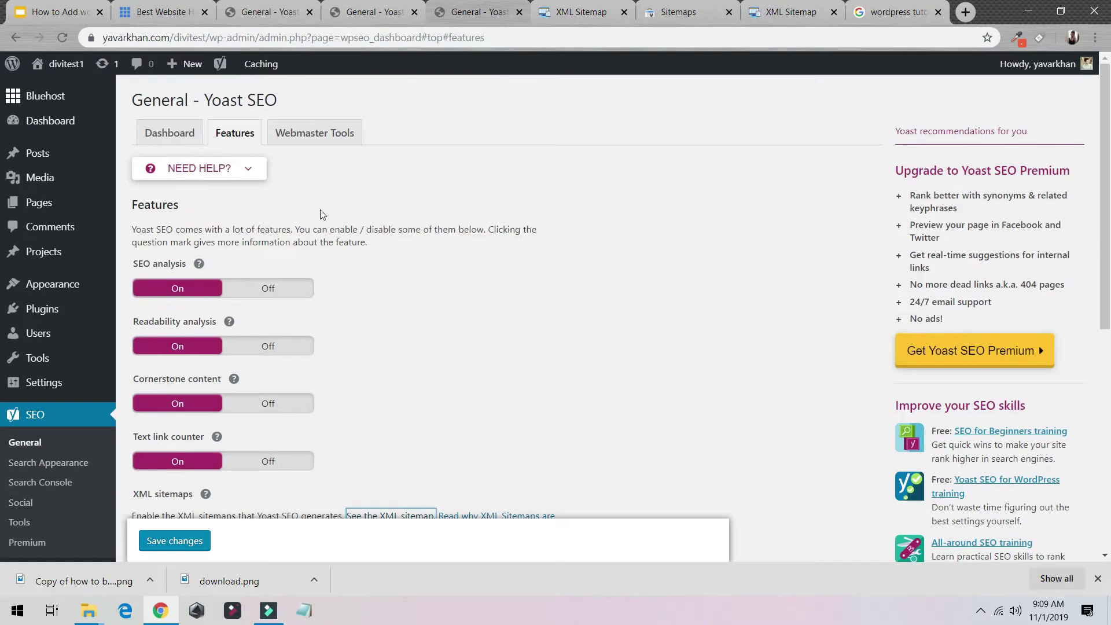
{"action": "left_click", "coordinate": [185, 137]}
{"action": "scroll", "coordinate": [188, 146], "scroll_direction": "down", "scroll_amount": 4}
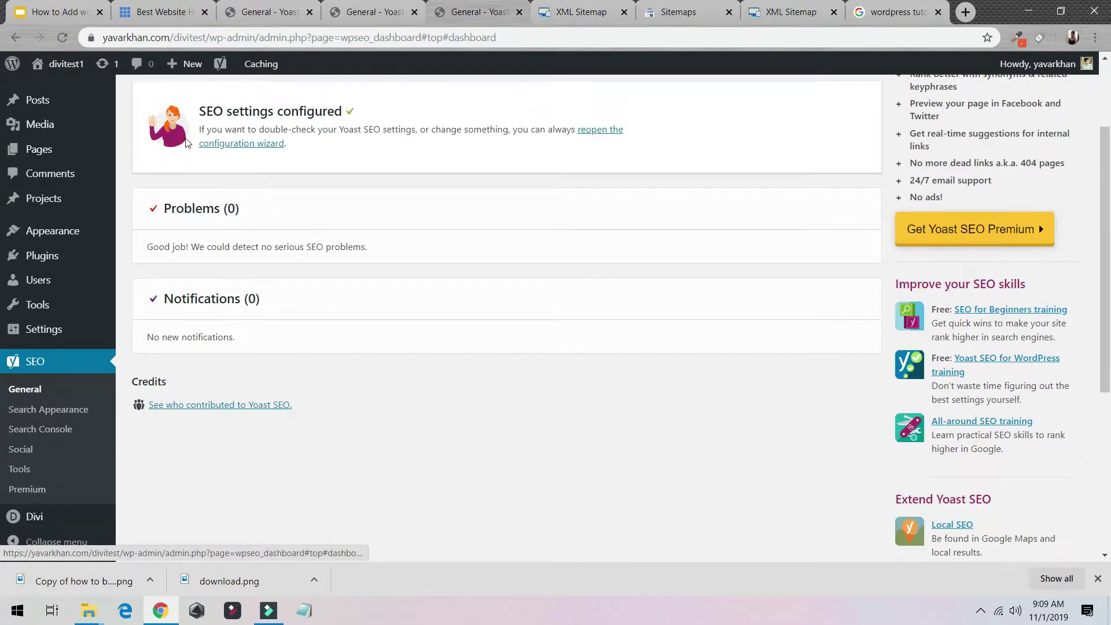
{"action": "scroll", "coordinate": [188, 147], "scroll_direction": "up", "scroll_amount": 4}
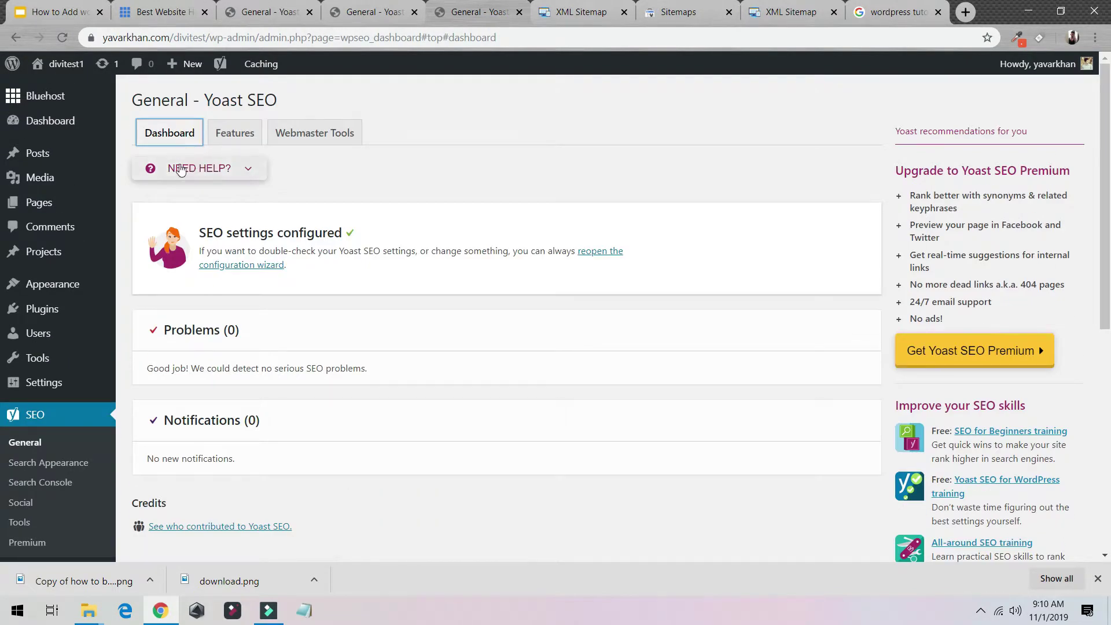
Step: Create a new post titled "wordpress tutorial", copy the title, and save the post as a draft
{"action": "mouse_move", "coordinate": [52, 157]}
{"action": "left_click", "coordinate": [143, 177]}
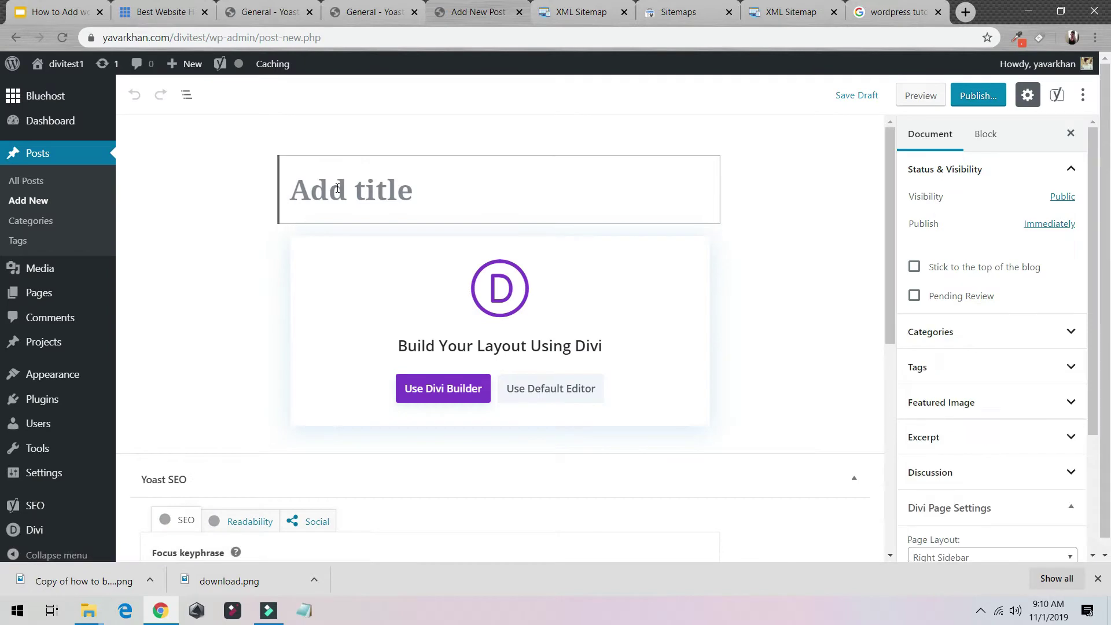
{"action": "type", "text": "wordpress "}
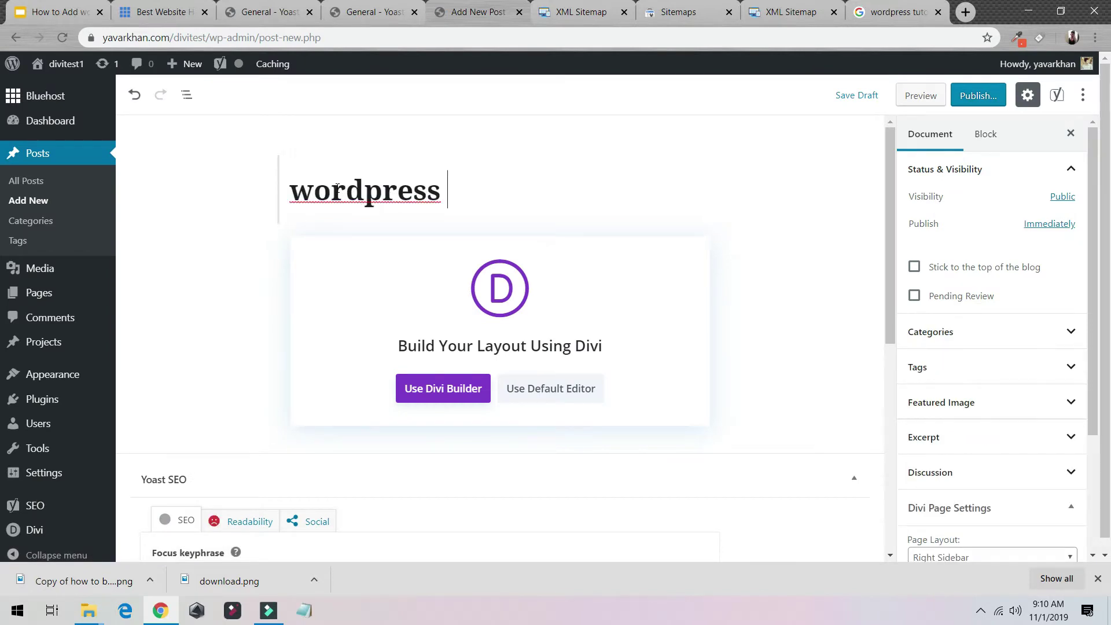
{"action": "type", "text": "tutorial"}
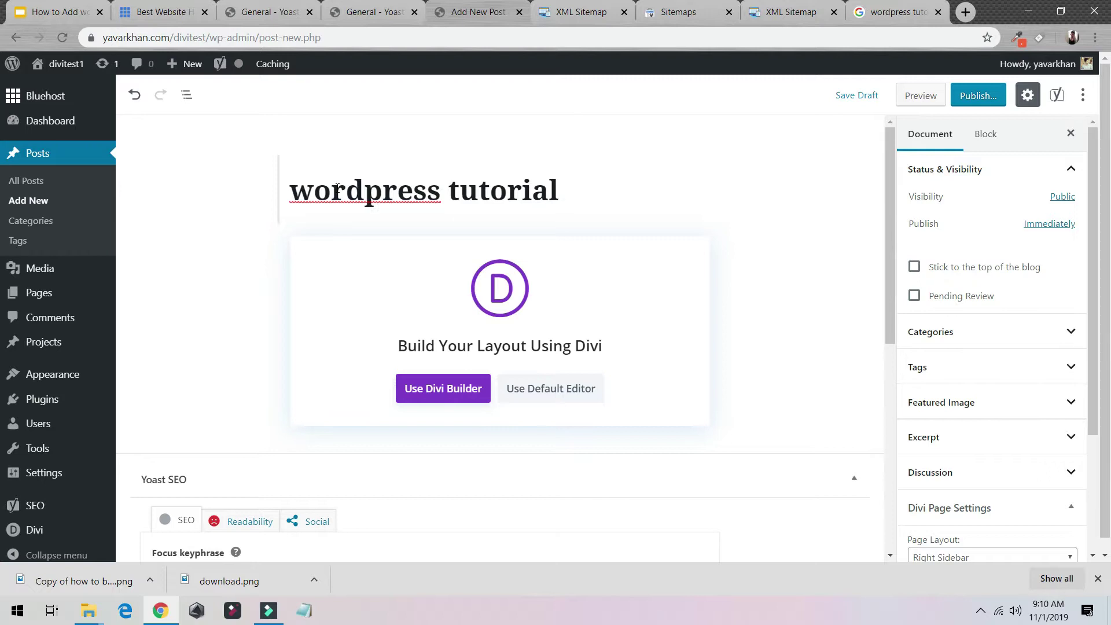
{"action": "triple_click", "coordinate": [337, 188]}
{"action": "key", "text": "ctrl+c"}
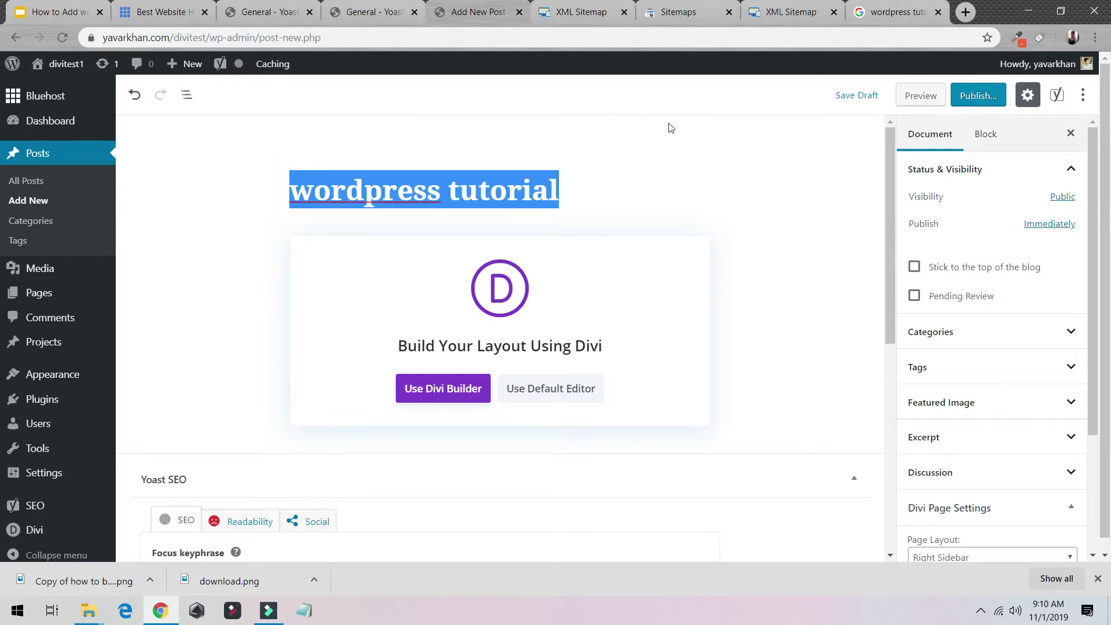
{"action": "left_click", "coordinate": [834, 94]}
Step: Collapse the Yoast SEO section below the post content and expand it again
{"action": "scroll", "coordinate": [376, 189], "scroll_direction": "down", "scroll_amount": 5}
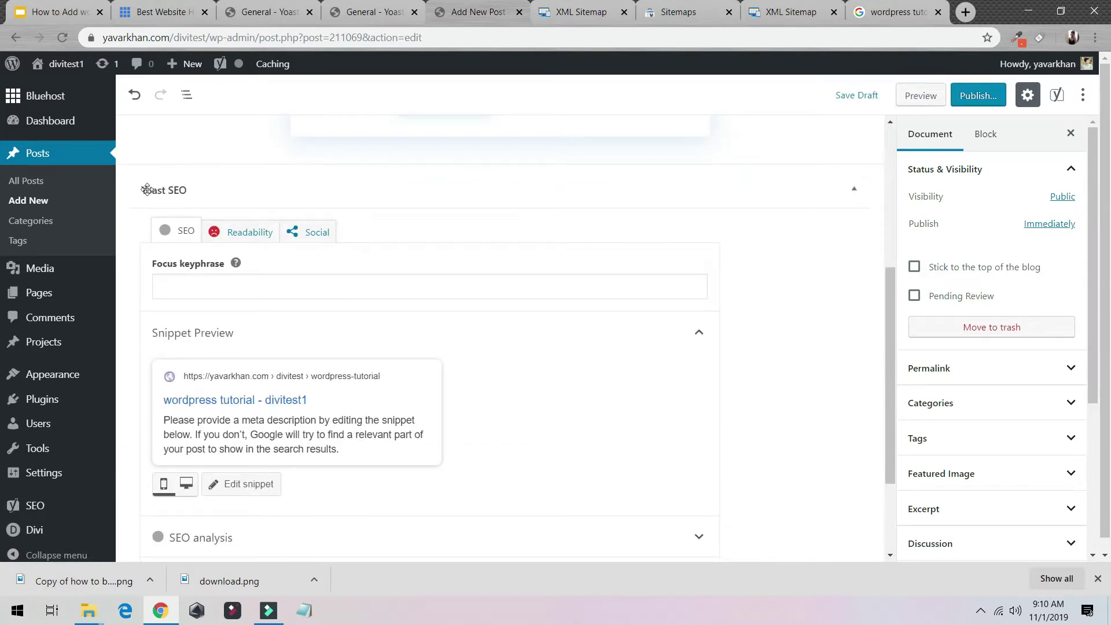
{"action": "left_click", "coordinate": [852, 190]}
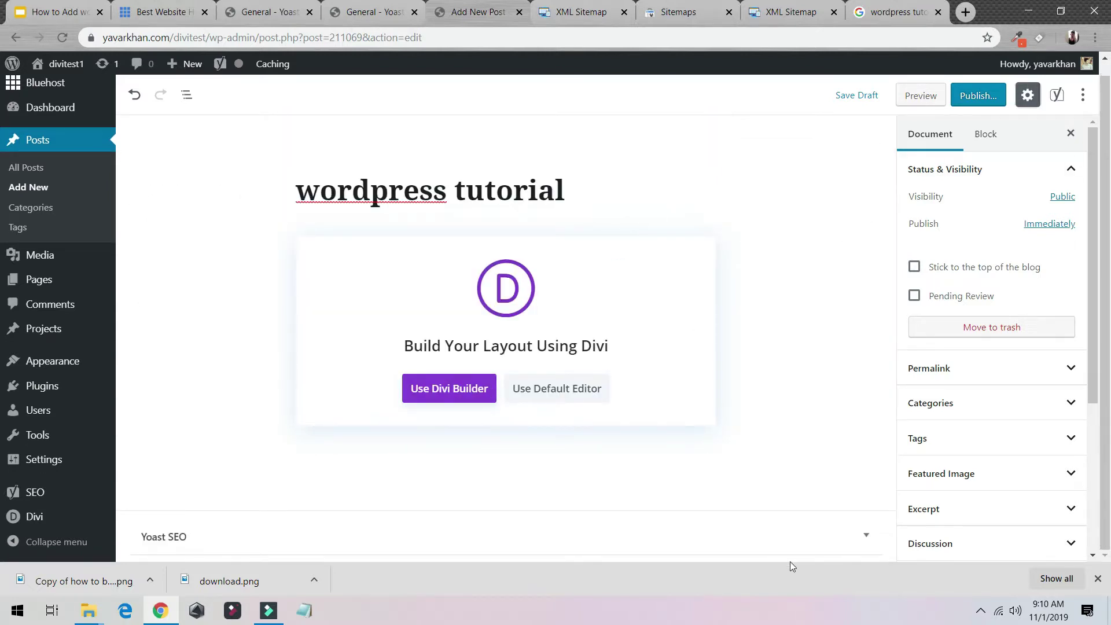
{"action": "left_click", "coordinate": [865, 530]}
{"action": "scroll", "coordinate": [636, 451], "scroll_direction": "down", "scroll_amount": 6}
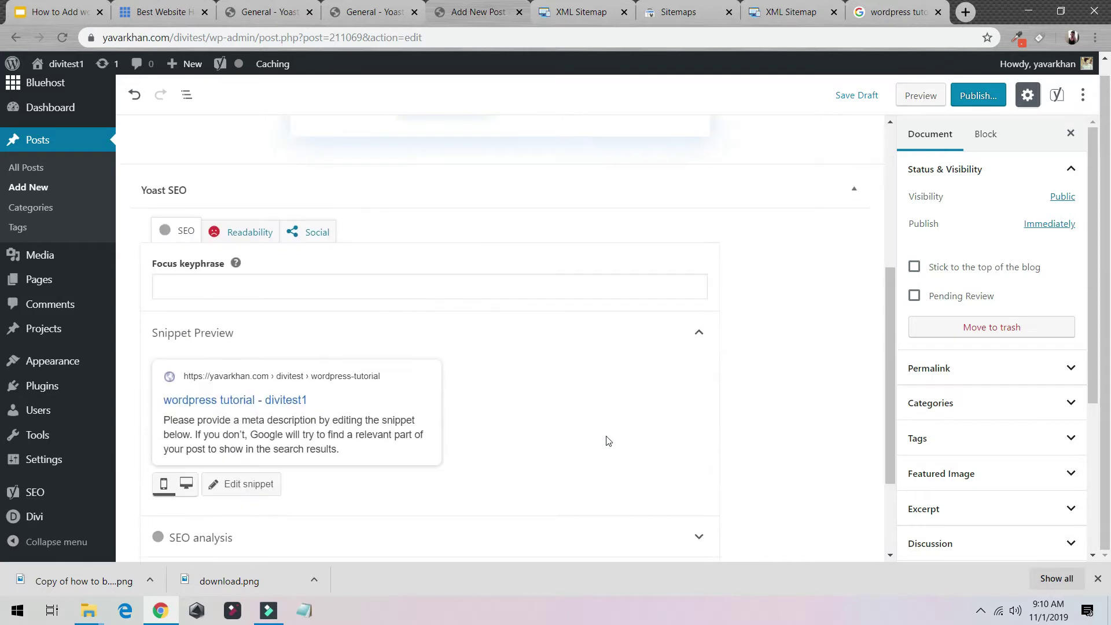
Step: Show the Yoast SEO sidebar in the post editor, switching it off and on again through the editor's plugin options
{"action": "left_click", "coordinate": [1056, 95]}
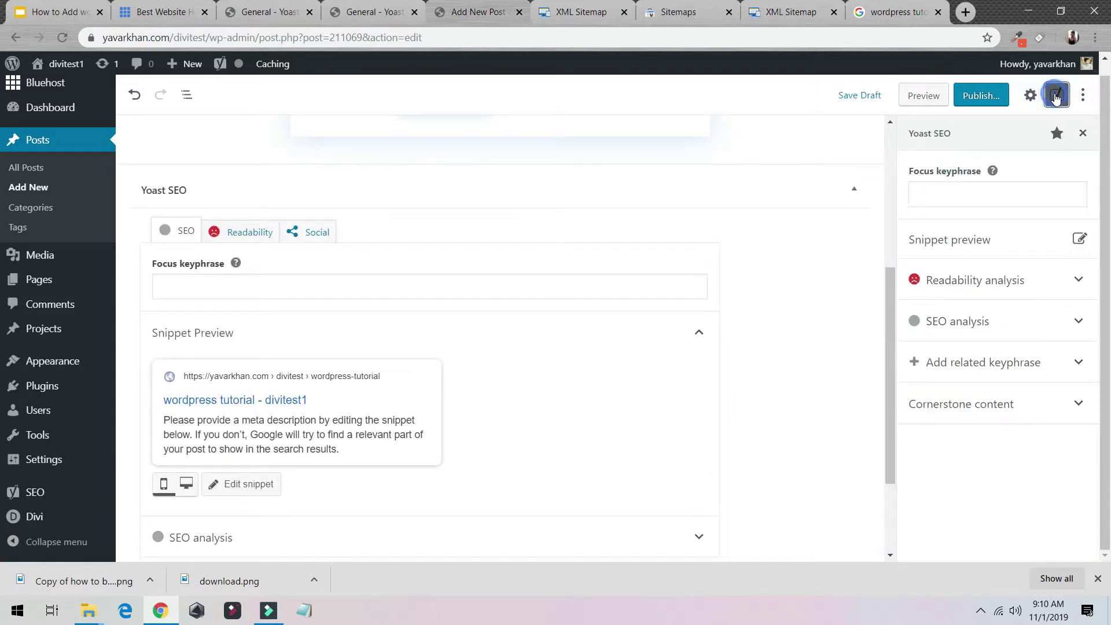
{"action": "left_click", "coordinate": [1056, 97]}
{"action": "left_click", "coordinate": [1056, 97]}
{"action": "left_click", "coordinate": [1080, 96]}
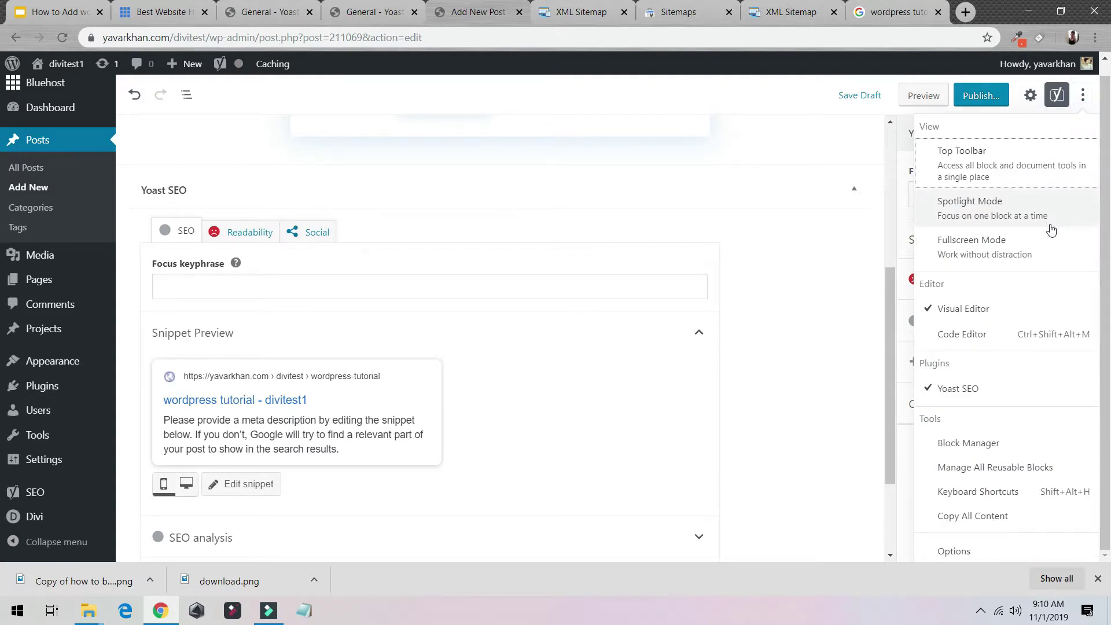
{"action": "left_click", "coordinate": [942, 390]}
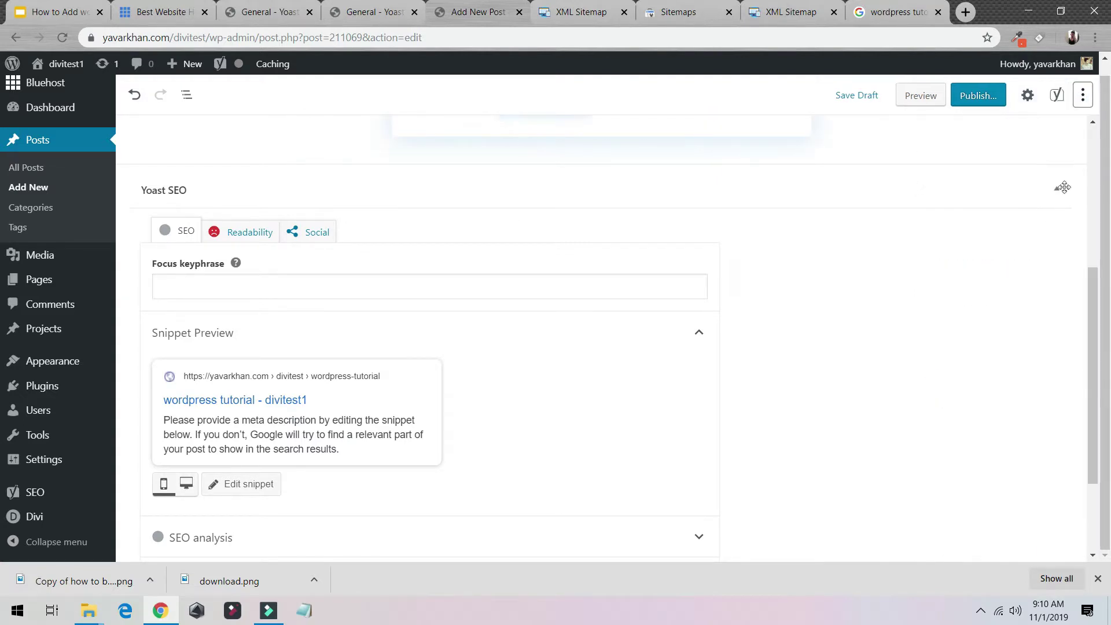
{"action": "left_click", "coordinate": [1081, 95]}
{"action": "left_click", "coordinate": [957, 387]}
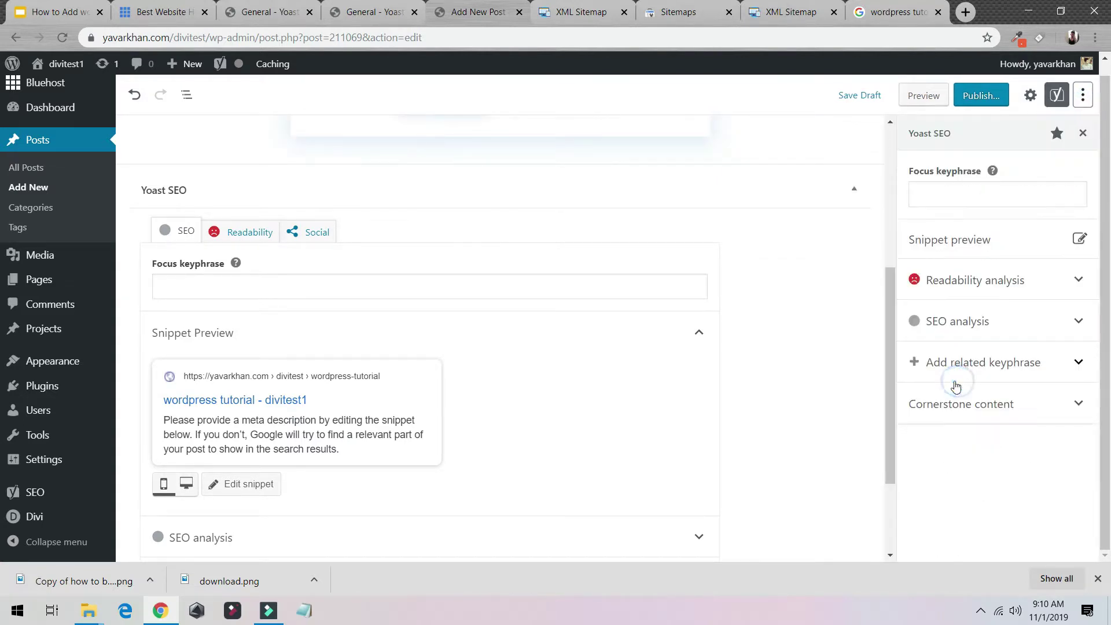
Step: Set the focus keyphrase to "wordpress tutorial", and collapse and reopen the snippet preview
{"action": "left_click", "coordinate": [223, 291]}
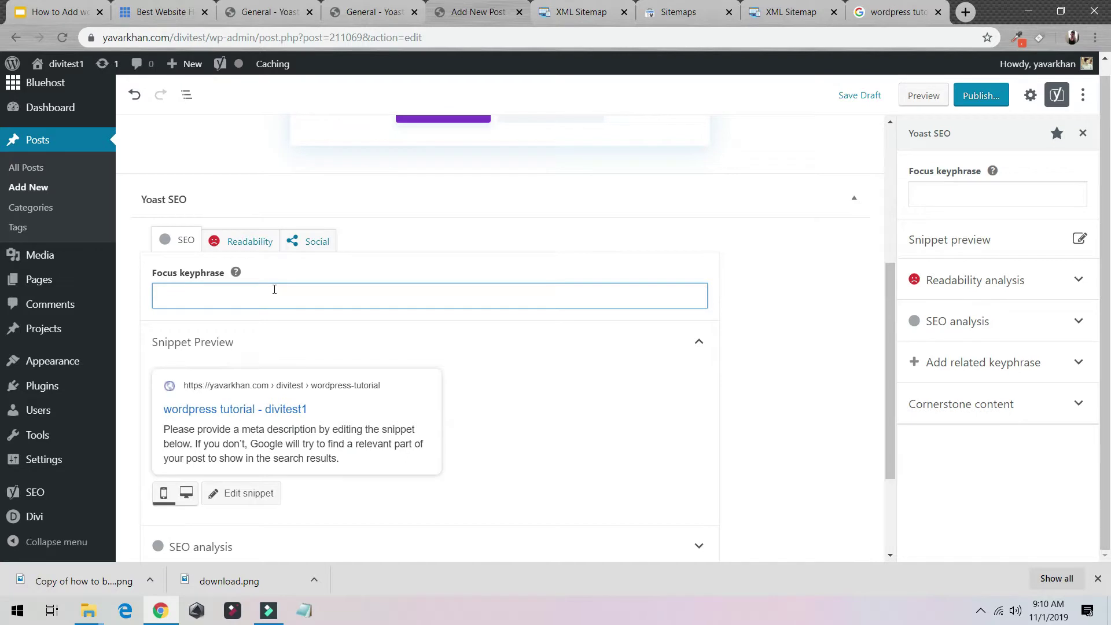
{"action": "key", "text": "ctrl+v"}
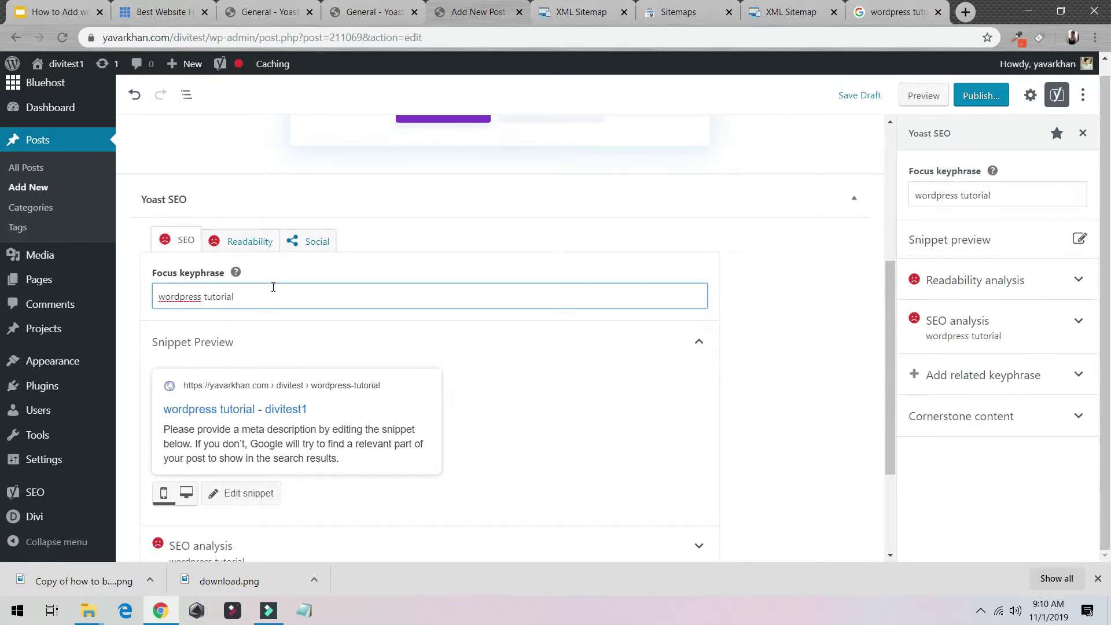
{"action": "scroll", "coordinate": [258, 347], "scroll_direction": "down", "scroll_amount": 3}
{"action": "left_click", "coordinate": [266, 187]}
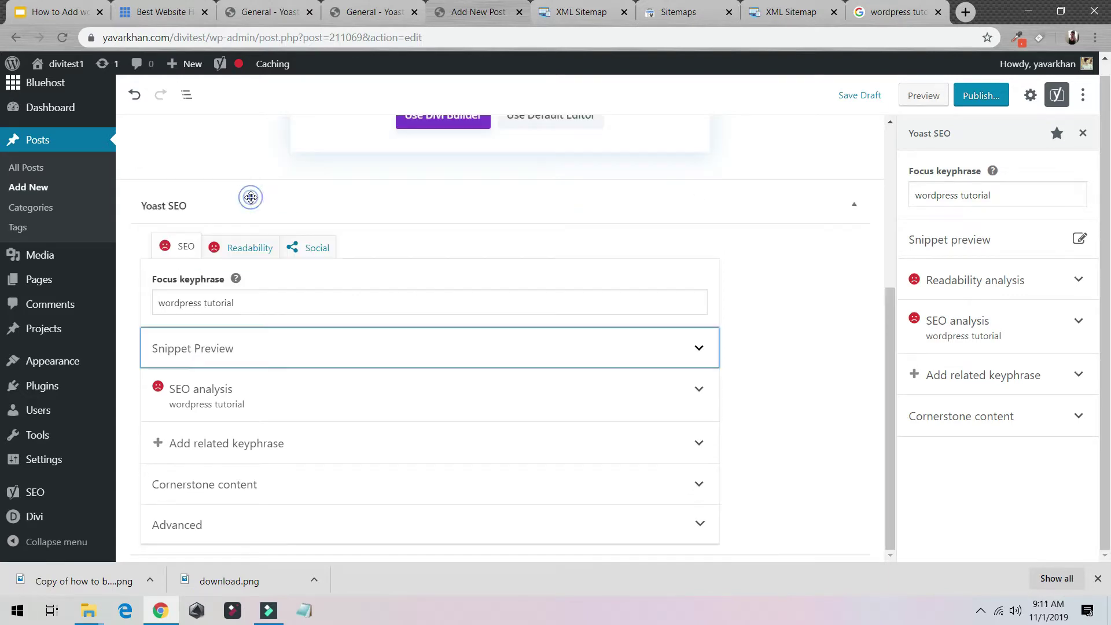
{"action": "left_click", "coordinate": [235, 357]}
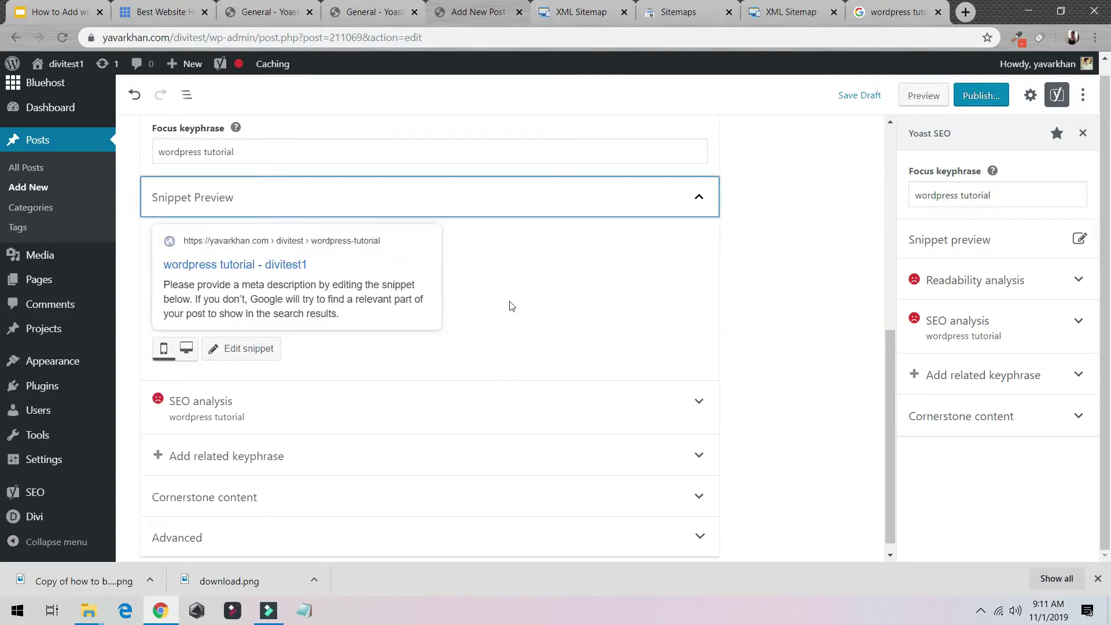
Step: Place the Google results for "wordpress tutorials" beside the post's tab and compare them with the post's snippet preview
{"action": "left_click_drag", "start_coordinate": [922, 13], "coordinate": [581, 13]}
{"action": "scroll", "coordinate": [405, 164], "scroll_direction": "up", "scroll_amount": 15}
{"action": "scroll", "coordinate": [404, 164], "scroll_direction": "down", "scroll_amount": 9}
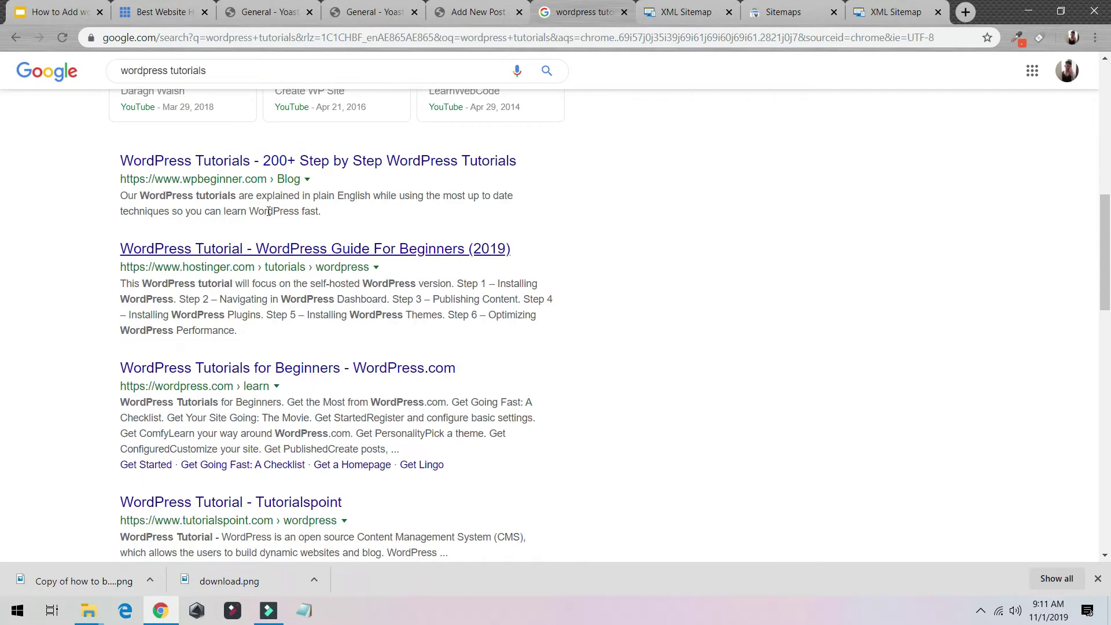
{"action": "left_click", "coordinate": [473, 11]}
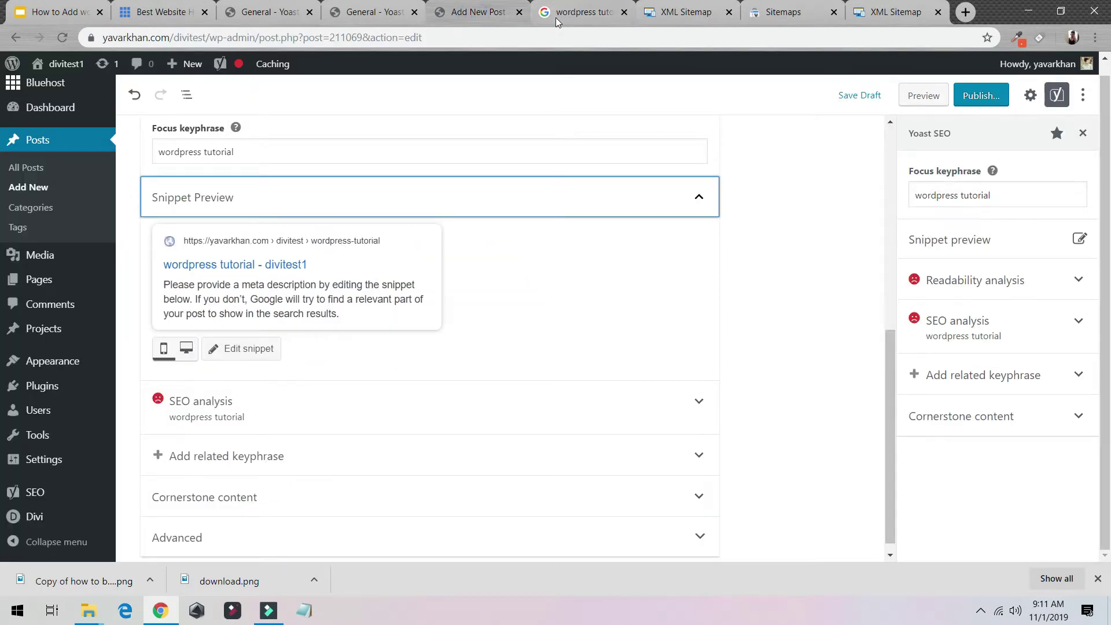
{"action": "scroll", "coordinate": [560, 188], "scroll_direction": "down", "scroll_amount": 3}
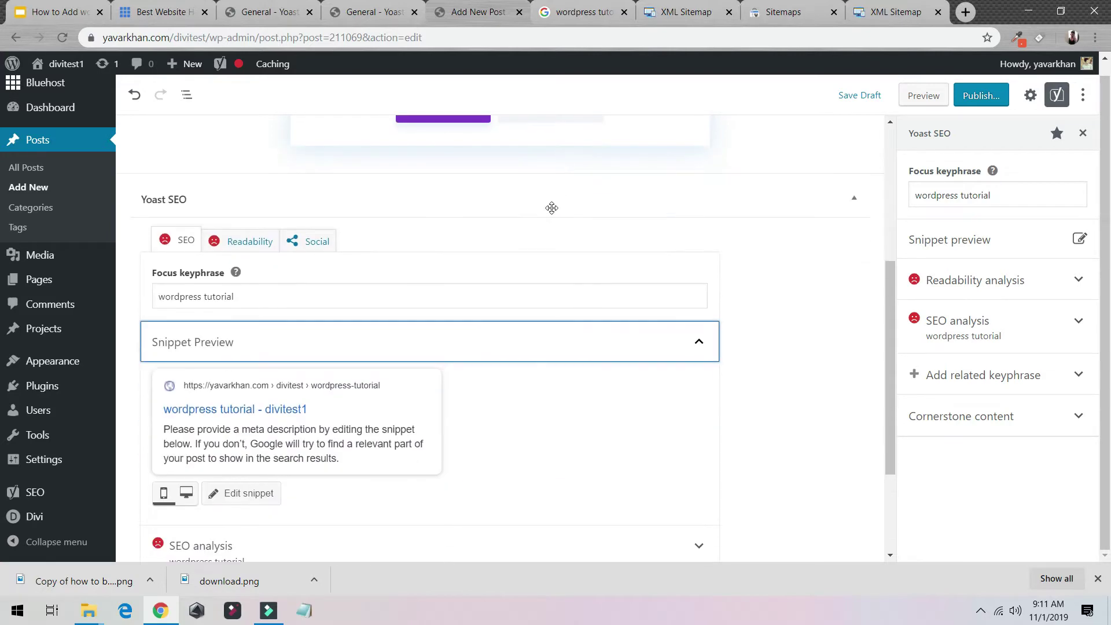
{"action": "scroll", "coordinate": [553, 206], "scroll_direction": "down", "scroll_amount": 3}
{"action": "scroll", "coordinate": [553, 197], "scroll_direction": "up", "scroll_amount": 3}
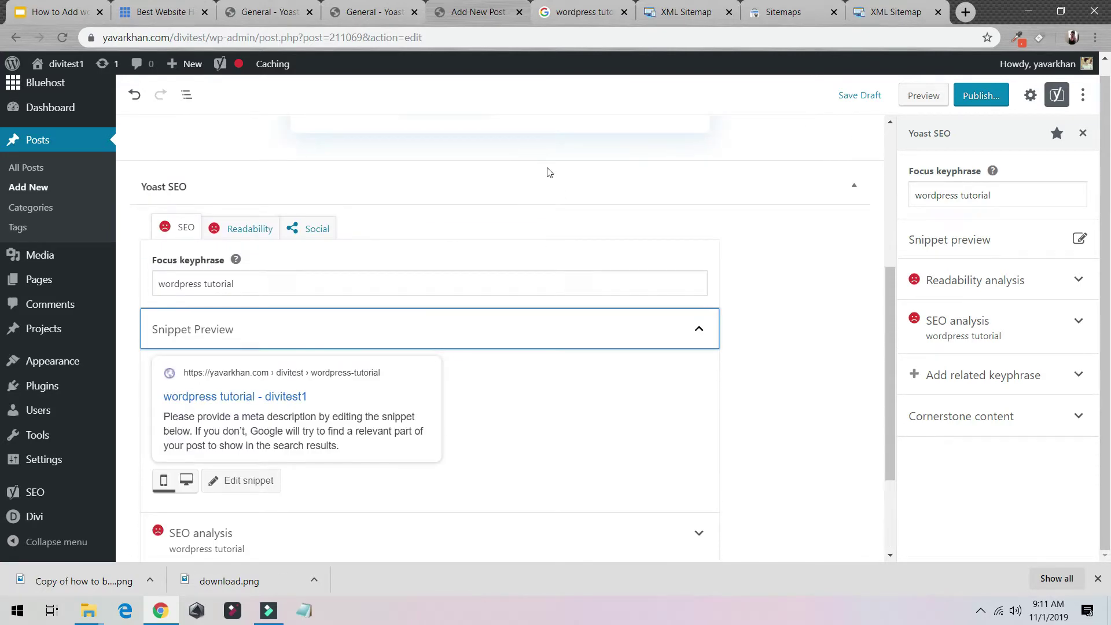
Step: Copy the result title "WordPress Tutorials - 200+ Step by Step WordPress Tutorials" from Google and return to the post
{"action": "left_click", "coordinate": [583, 12]}
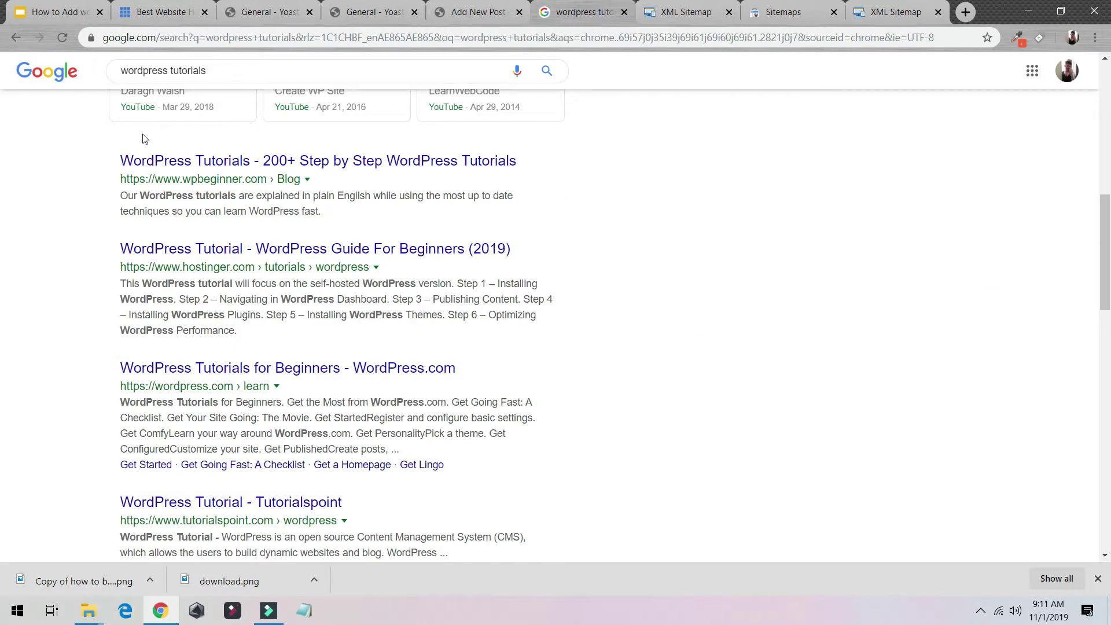
{"action": "left_click_drag", "start_coordinate": [100, 162], "coordinate": [543, 168]}
{"action": "key", "text": "ctrl+c"}
{"action": "left_click", "coordinate": [469, 7]}
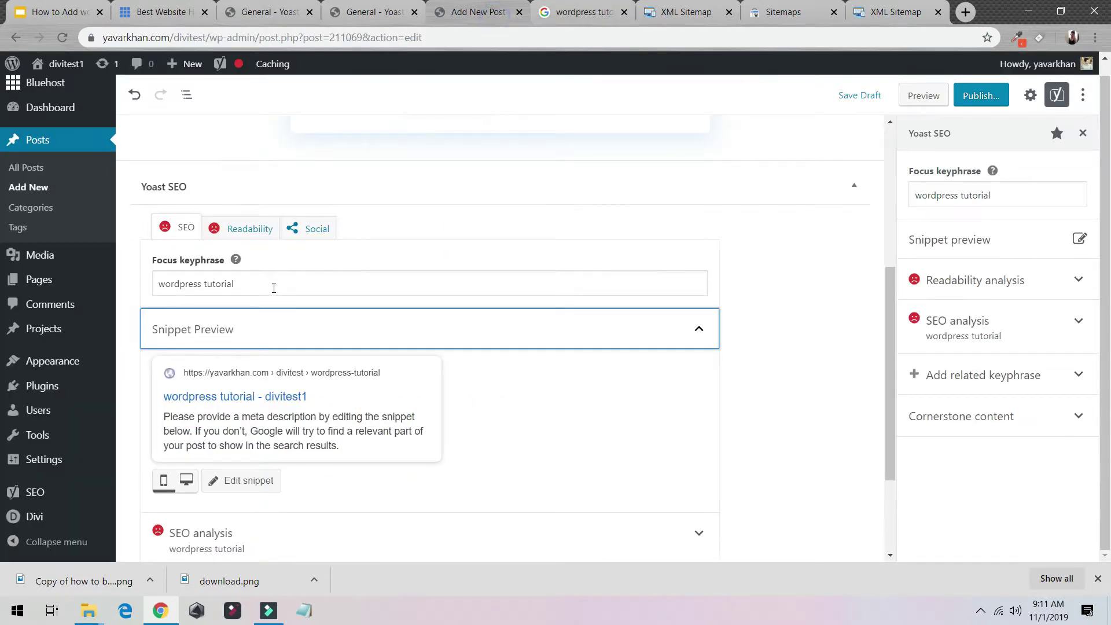
Step: Open the snippet editor for the post and select the Title and Page variables in the SEO title
{"action": "scroll", "coordinate": [247, 396], "scroll_direction": "down", "scroll_amount": 1}
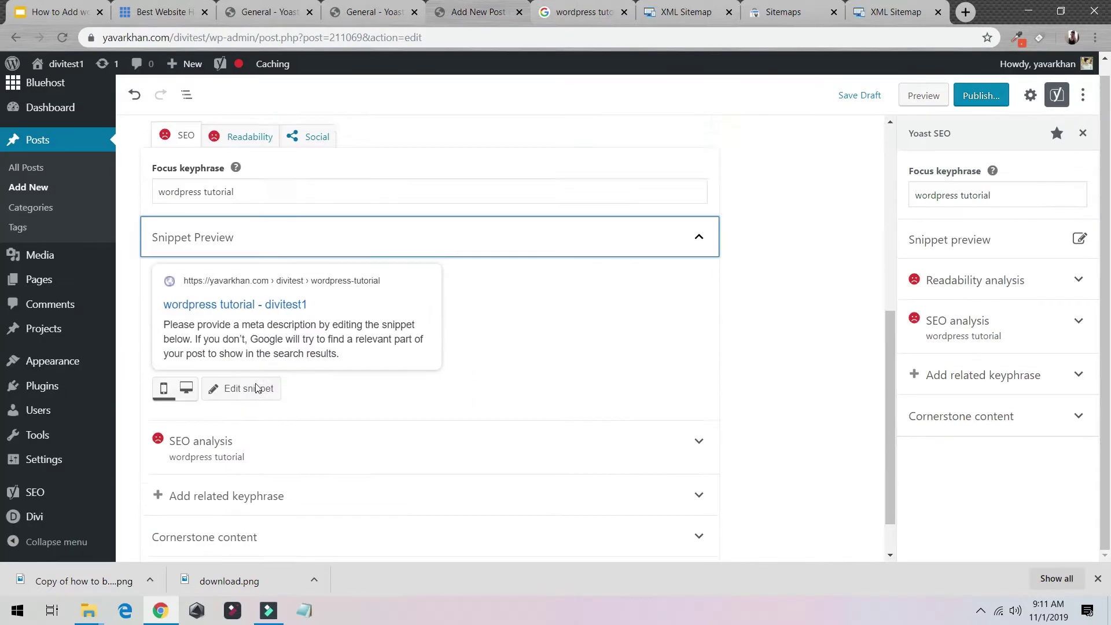
{"action": "left_click", "coordinate": [243, 376]}
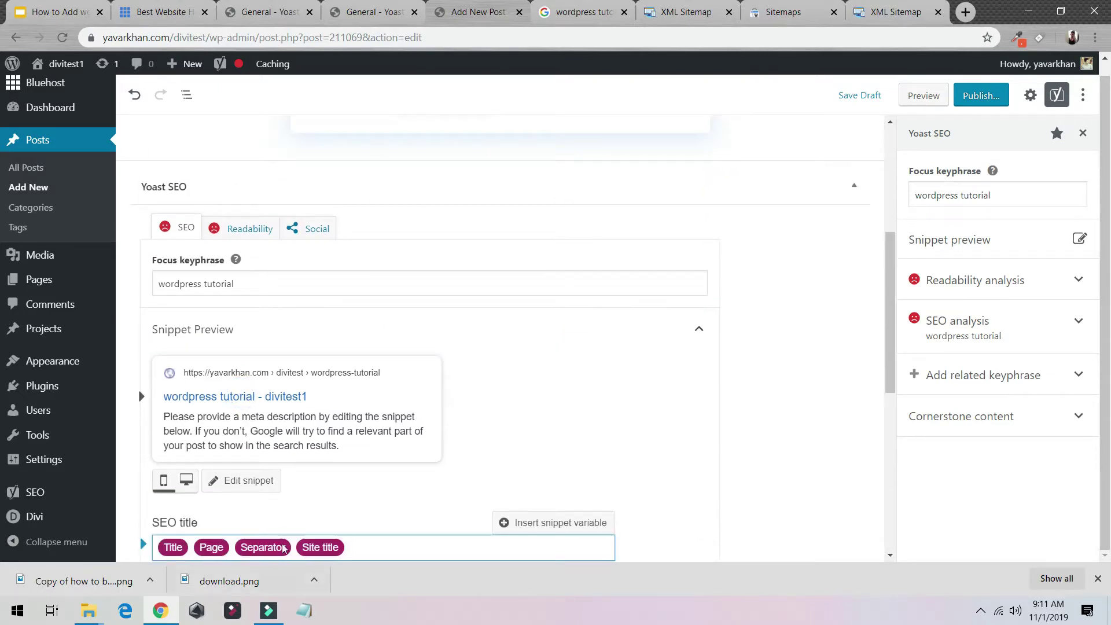
{"action": "scroll", "coordinate": [284, 457], "scroll_direction": "down", "scroll_amount": 2}
{"action": "left_click_drag", "start_coordinate": [231, 404], "coordinate": [164, 400]}
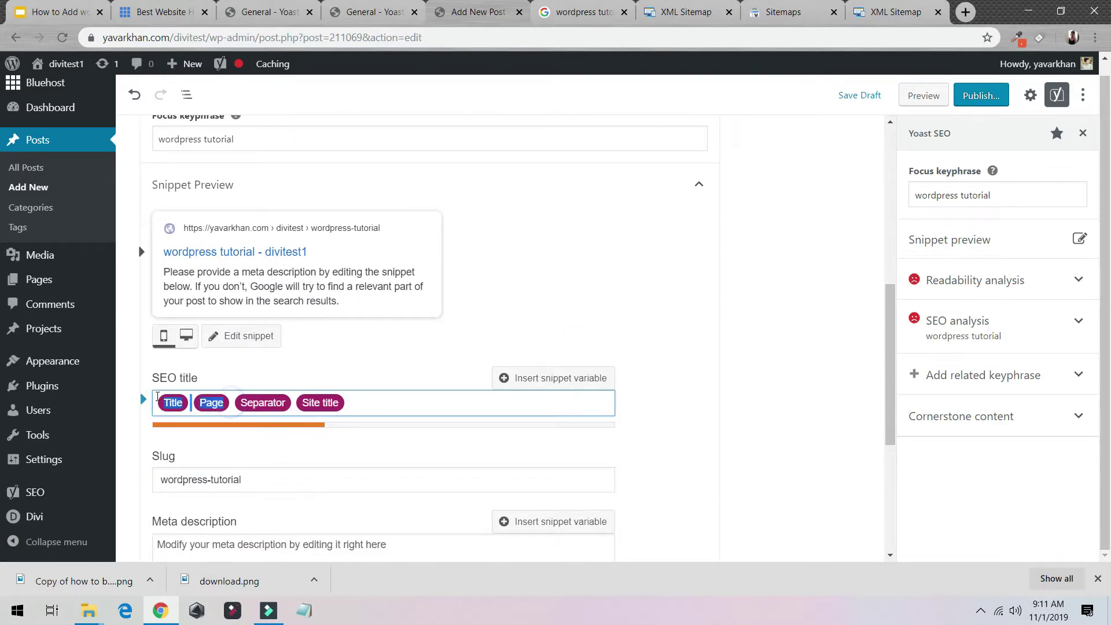
Step: Replace the post title with the copied Google result title and change its number to 500, giving "WordPress Tutorials - 500+ Step by Step WordPress Tutorials"
{"action": "scroll", "coordinate": [260, 257], "scroll_direction": "up", "scroll_amount": 8}
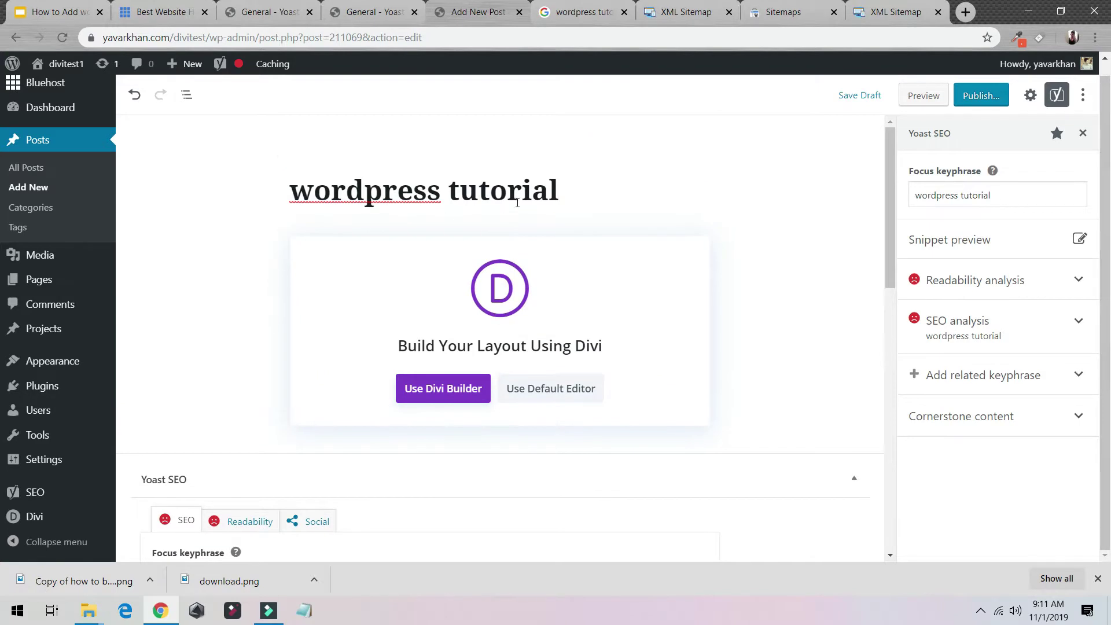
{"action": "left_click", "coordinate": [524, 198]}
{"action": "key", "text": "ctrl+a"}
{"action": "key", "text": "ctrl+v"}
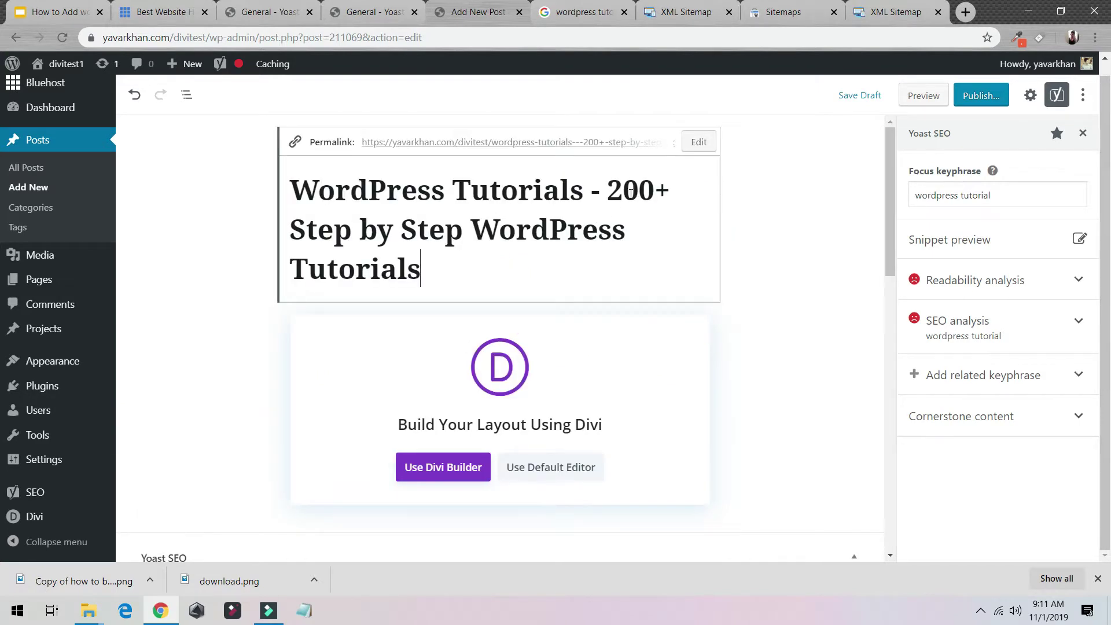
{"action": "left_click_drag", "start_coordinate": [607, 191], "coordinate": [654, 191]}
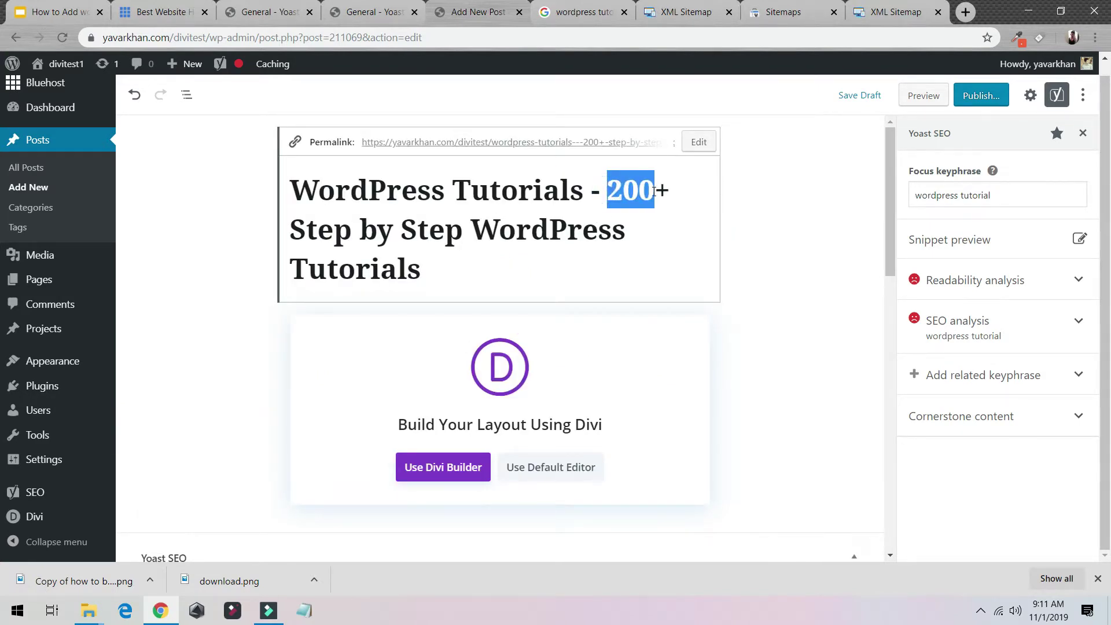
{"action": "type", "text": "500"}
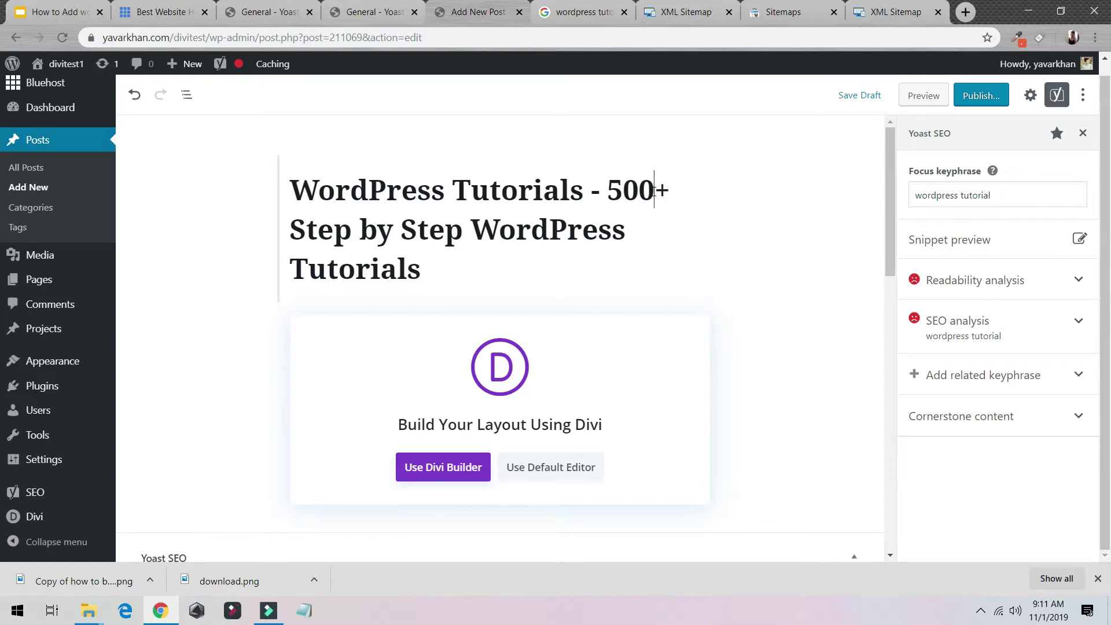
Step: Copy the description of the wpbeginner.com result from Google and paste it as the post's meta description
{"action": "scroll", "coordinate": [654, 190], "scroll_direction": "down", "scroll_amount": 10}
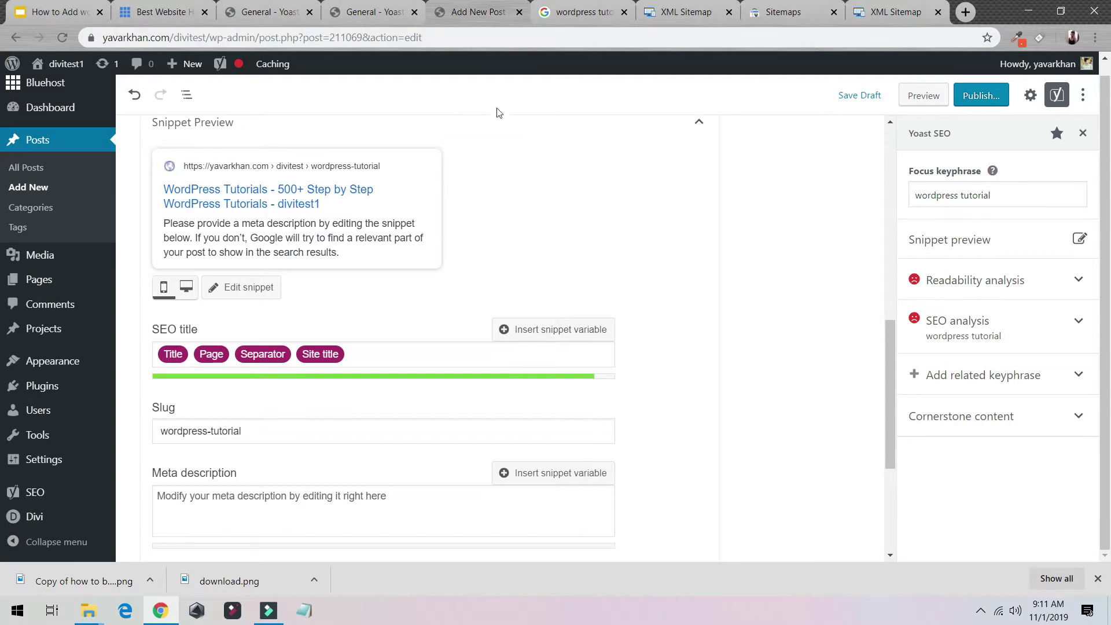
{"action": "left_click_drag", "start_coordinate": [592, 12], "coordinate": [561, 13]}
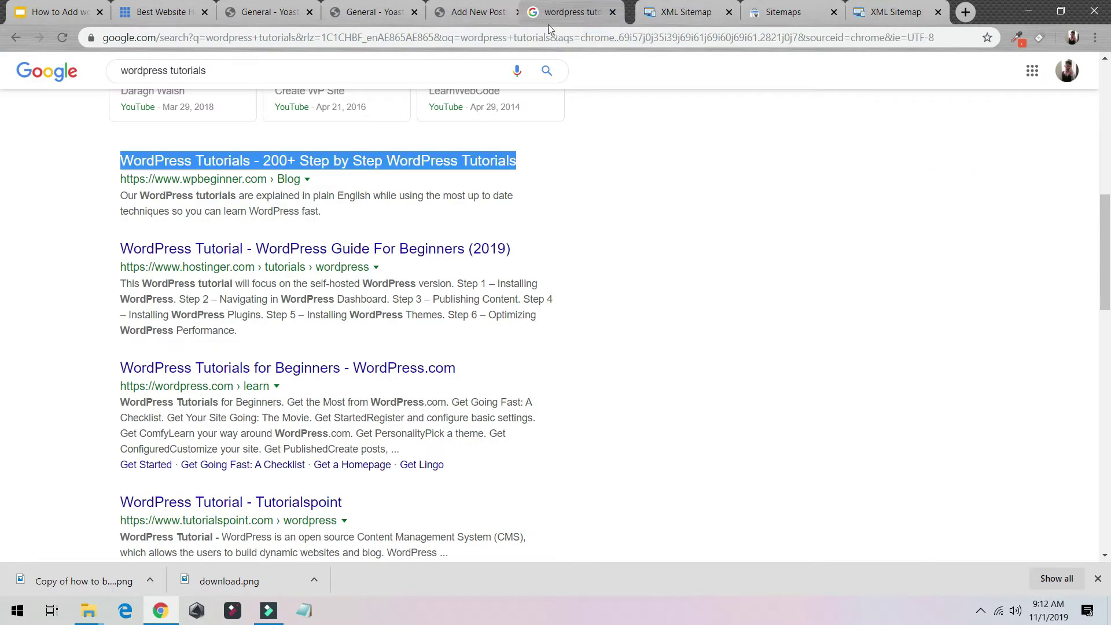
{"action": "left_click_drag", "start_coordinate": [118, 197], "coordinate": [345, 221]}
{"action": "key", "text": "ctrl+c"}
{"action": "left_click", "coordinate": [435, 11]}
{"action": "scroll", "coordinate": [185, 359], "scroll_direction": "down", "scroll_amount": 3}
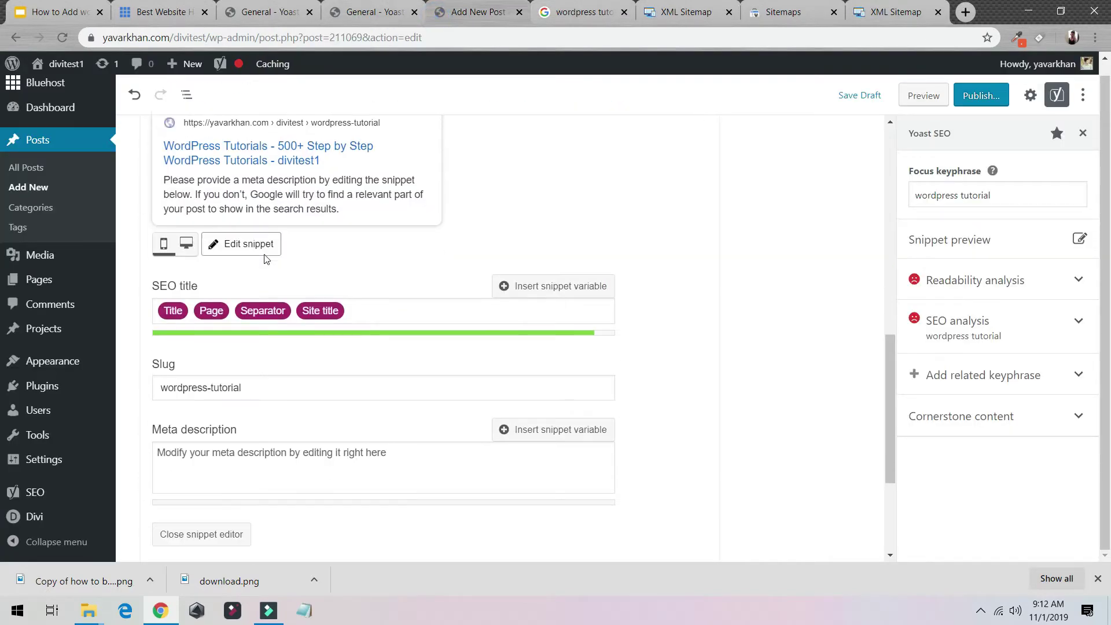
{"action": "left_click", "coordinate": [183, 356]}
{"action": "key", "text": "ctrl+v"}
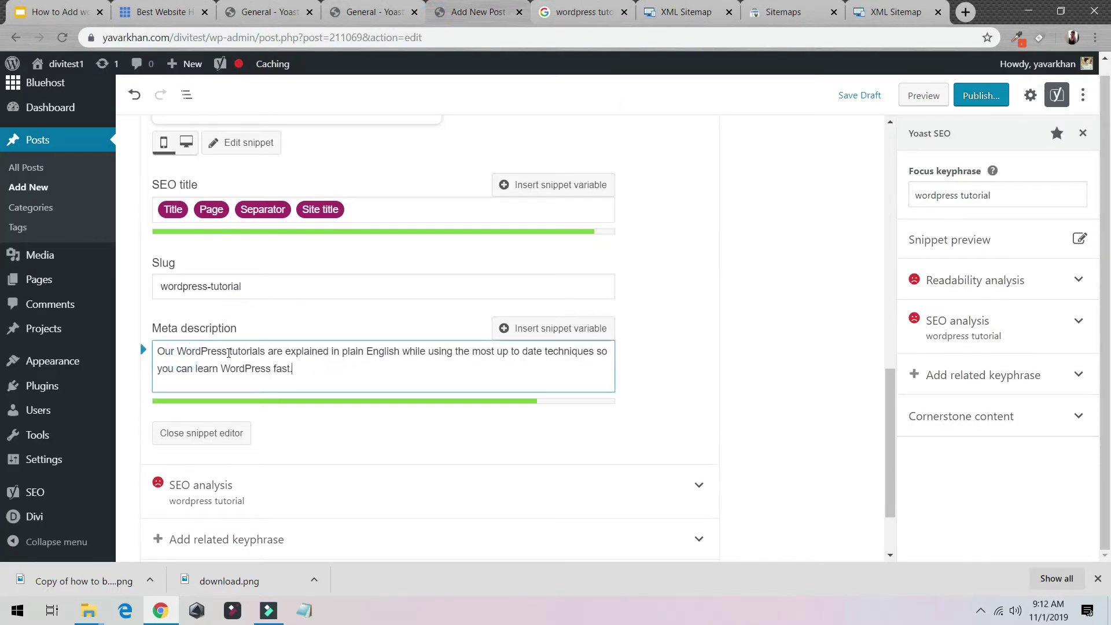
Step: Reword the meta description: "explained" to "detailed", "plain" to "simple", "up to date" to "updated" and the closing "fast" to "easily"
{"action": "double_click", "coordinate": [289, 352]}
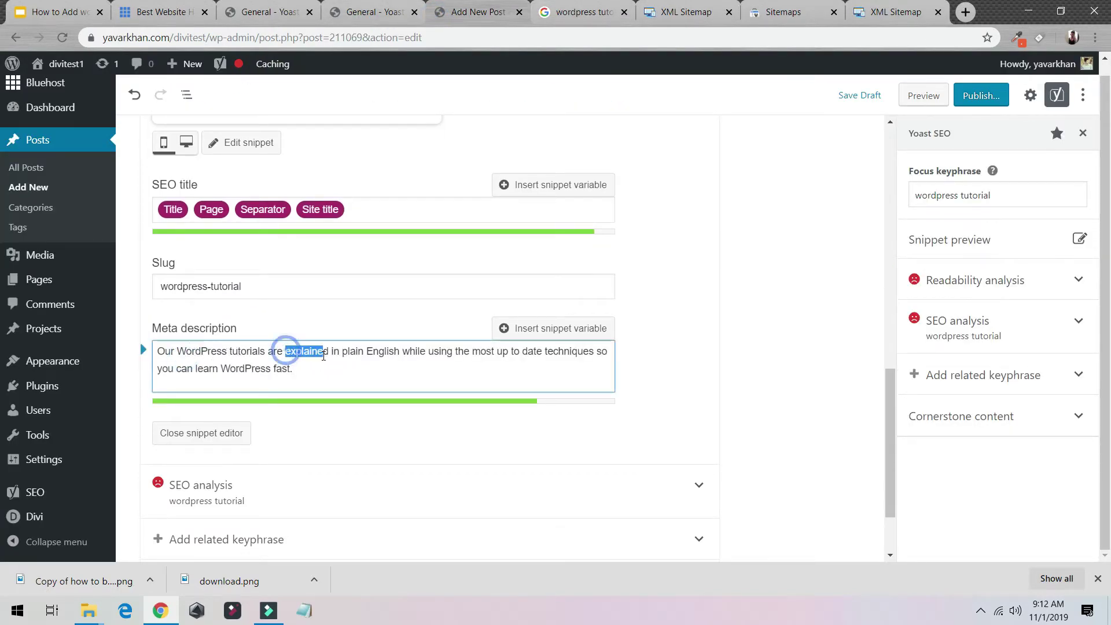
{"action": "type", "text": "detailed"}
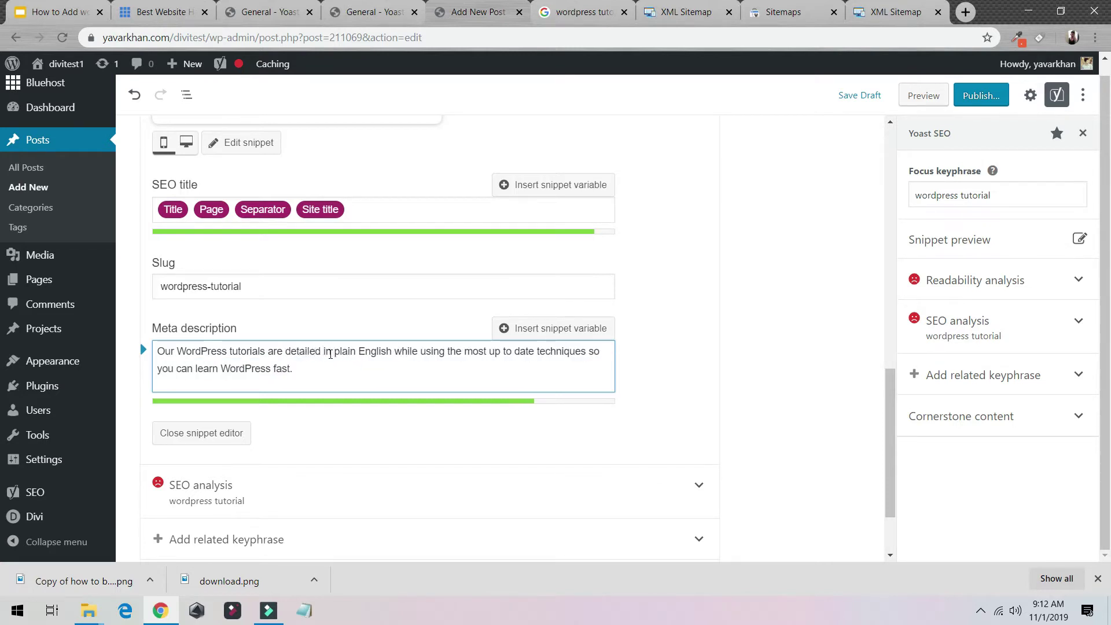
{"action": "left_click_drag", "start_coordinate": [335, 352], "coordinate": [354, 352]}
{"action": "type", "text": "simple"}
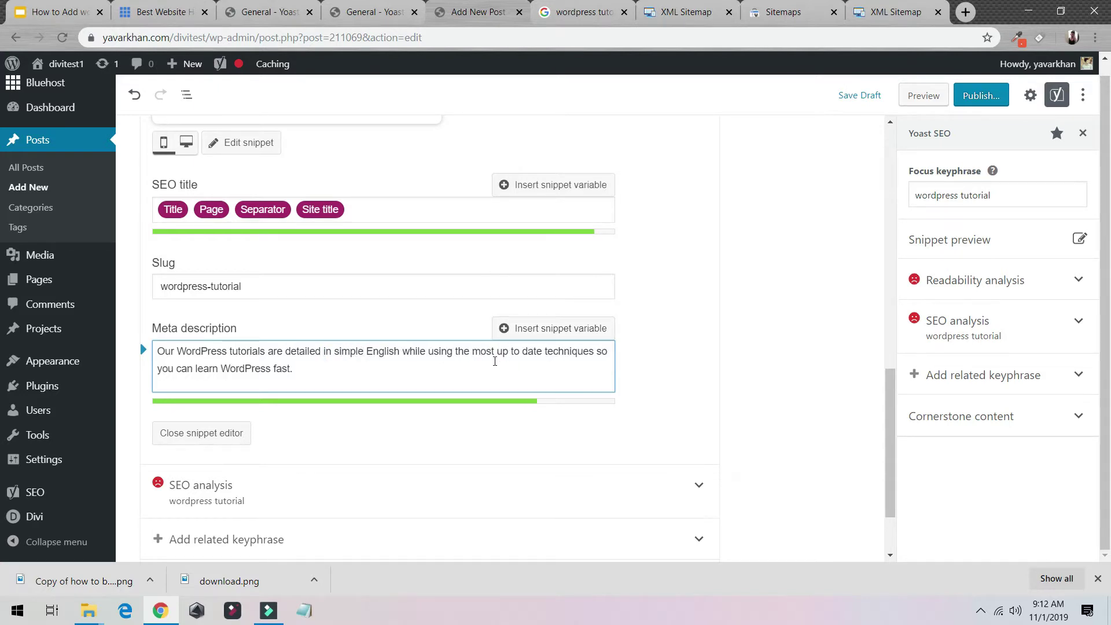
{"action": "left_click_drag", "start_coordinate": [497, 351], "coordinate": [541, 344]}
{"action": "type", "text": "updated"}
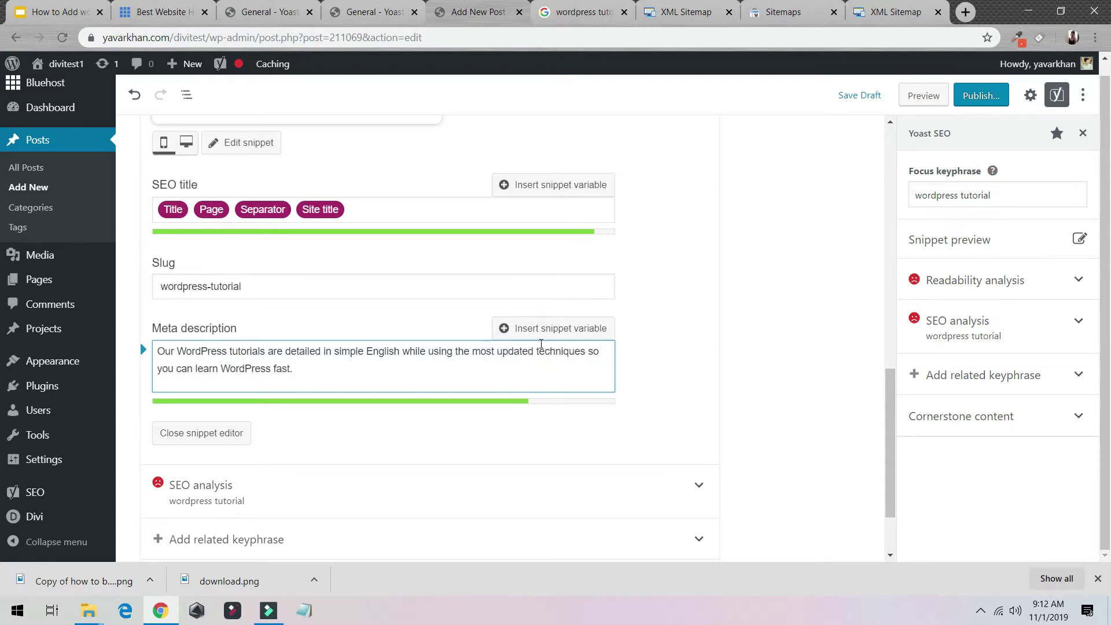
{"action": "left_click_drag", "start_coordinate": [277, 370], "coordinate": [330, 362]}
{"action": "key", "text": "BackSpace"}
{"action": "key", "text": "BackSpace"}
{"action": "type", "text": "easily"}
{"action": "scroll", "coordinate": [440, 307], "scroll_direction": "up", "scroll_amount": 4}
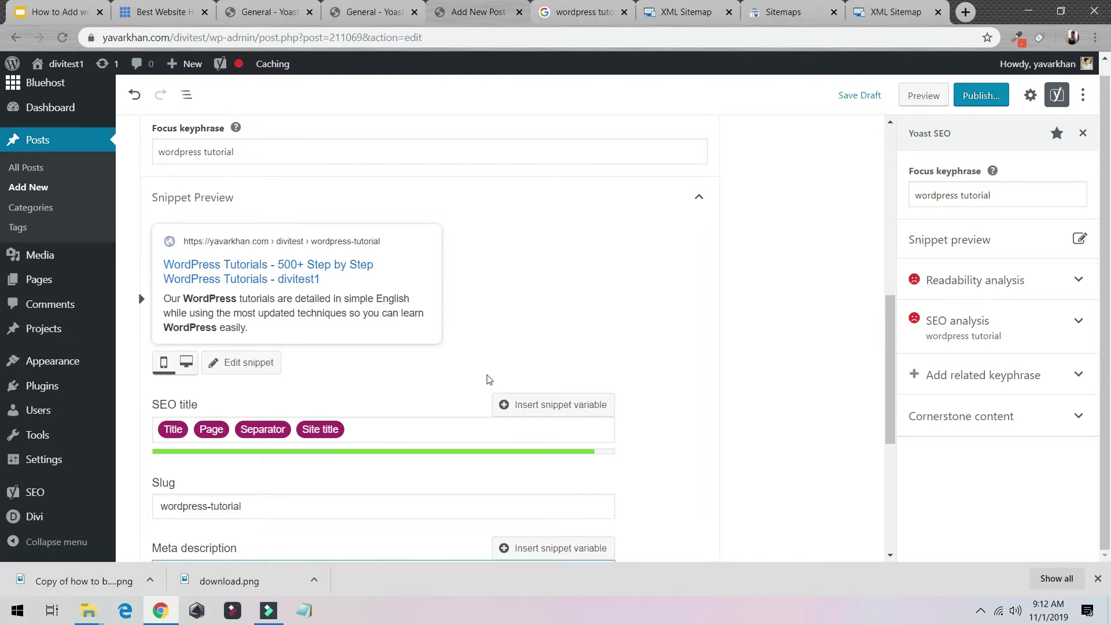
Step: Expand the SEO analysis for the keyphrase and review its problems and good results, including the recommended minimum text length
{"action": "scroll", "coordinate": [487, 379], "scroll_direction": "down", "scroll_amount": 5}
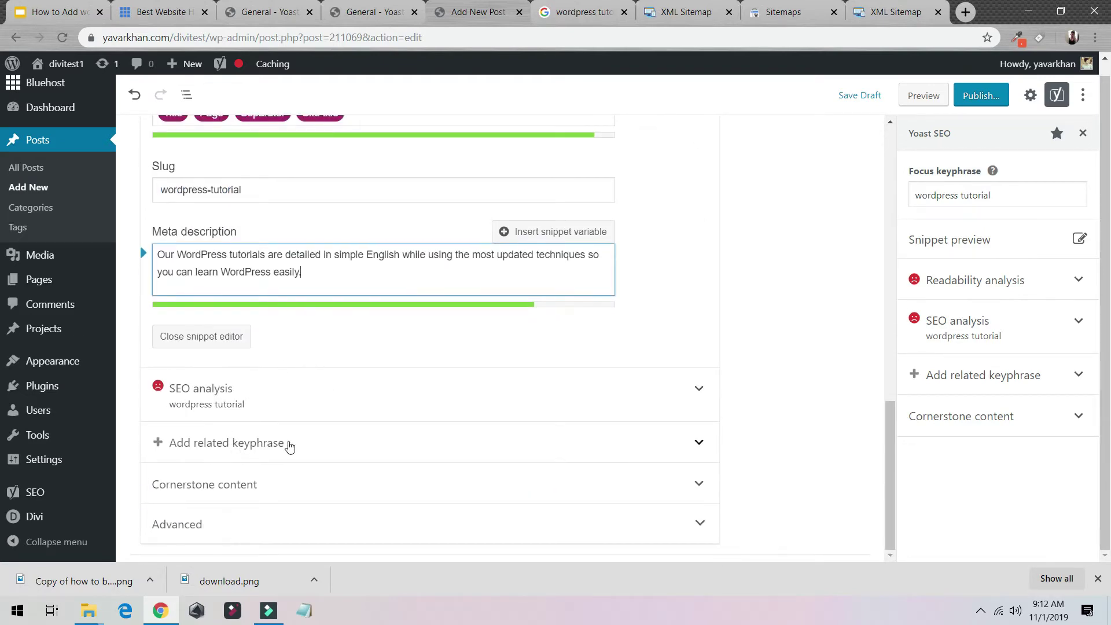
{"action": "left_click", "coordinate": [654, 387]}
{"action": "scroll", "coordinate": [578, 399], "scroll_direction": "down", "scroll_amount": 5}
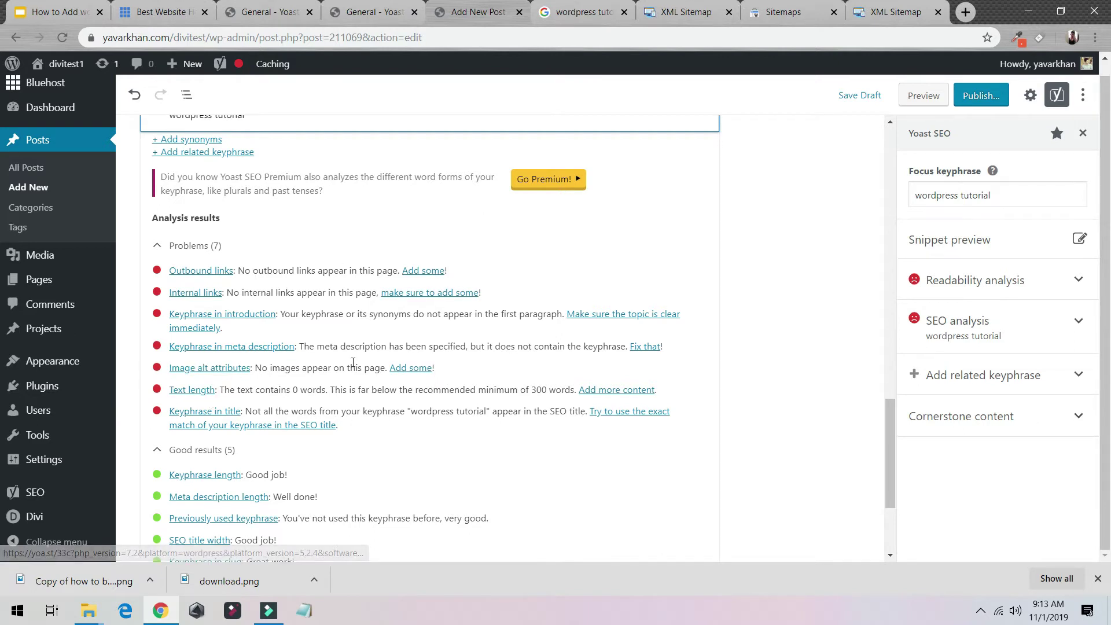
{"action": "left_click_drag", "start_coordinate": [526, 386], "coordinate": [551, 386]}
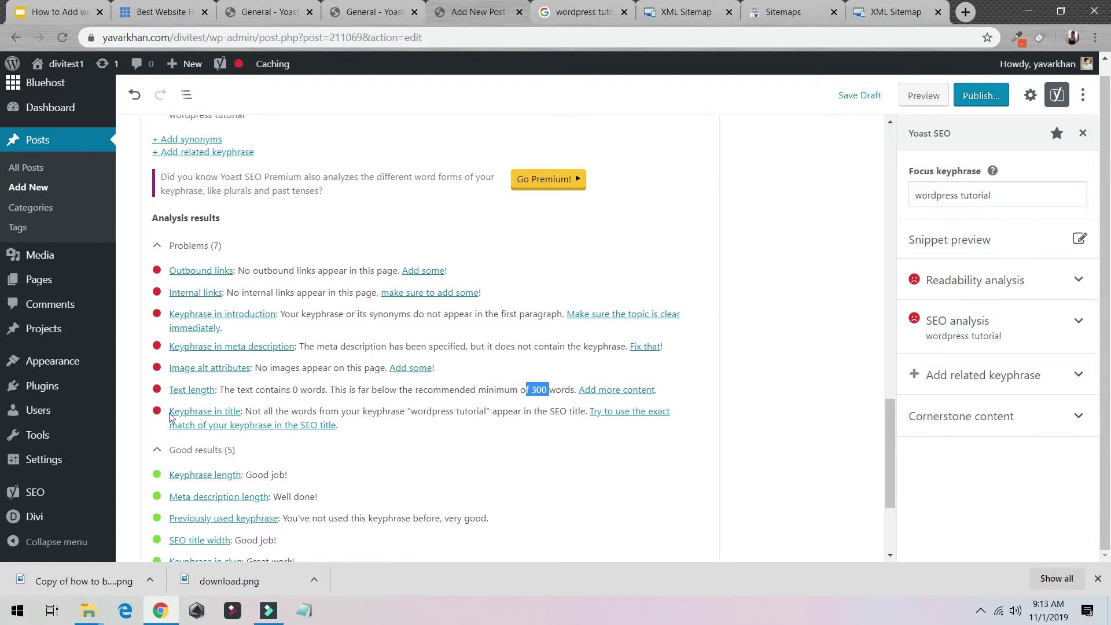
{"action": "scroll", "coordinate": [304, 257], "scroll_direction": "down", "scroll_amount": 3}
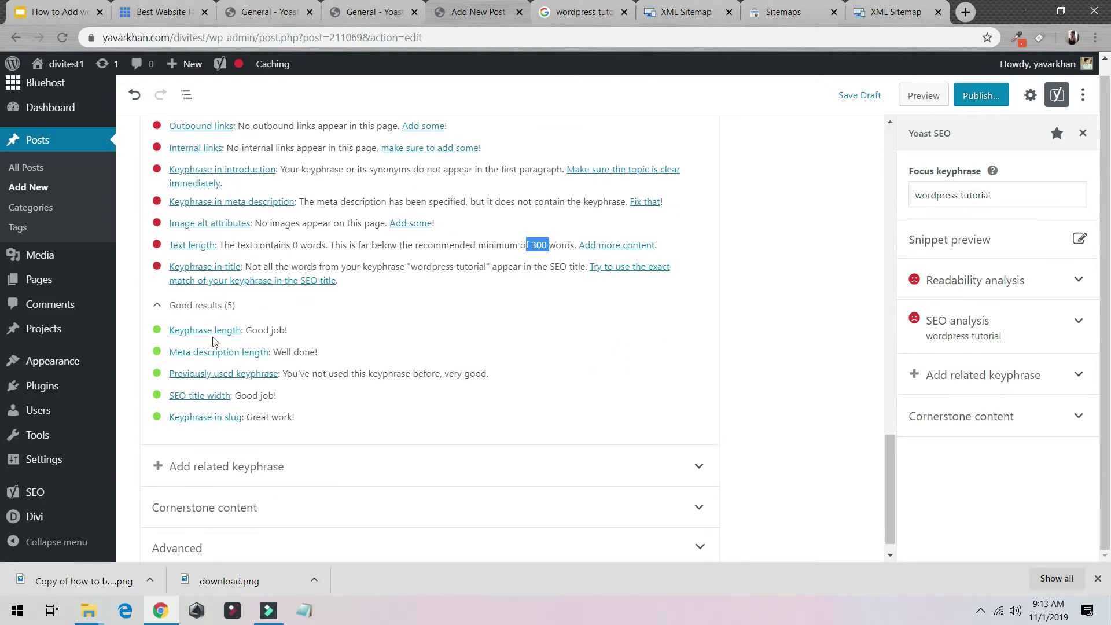
{"action": "scroll", "coordinate": [203, 264], "scroll_direction": "up", "scroll_amount": 3}
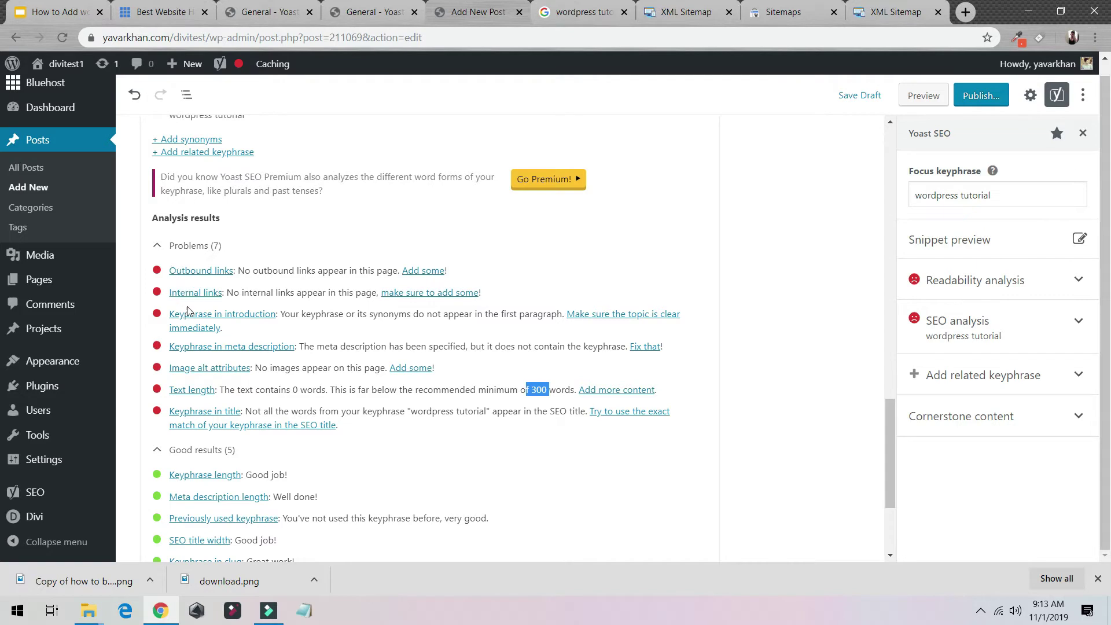
{"action": "scroll", "coordinate": [187, 306], "scroll_direction": "down", "scroll_amount": 3}
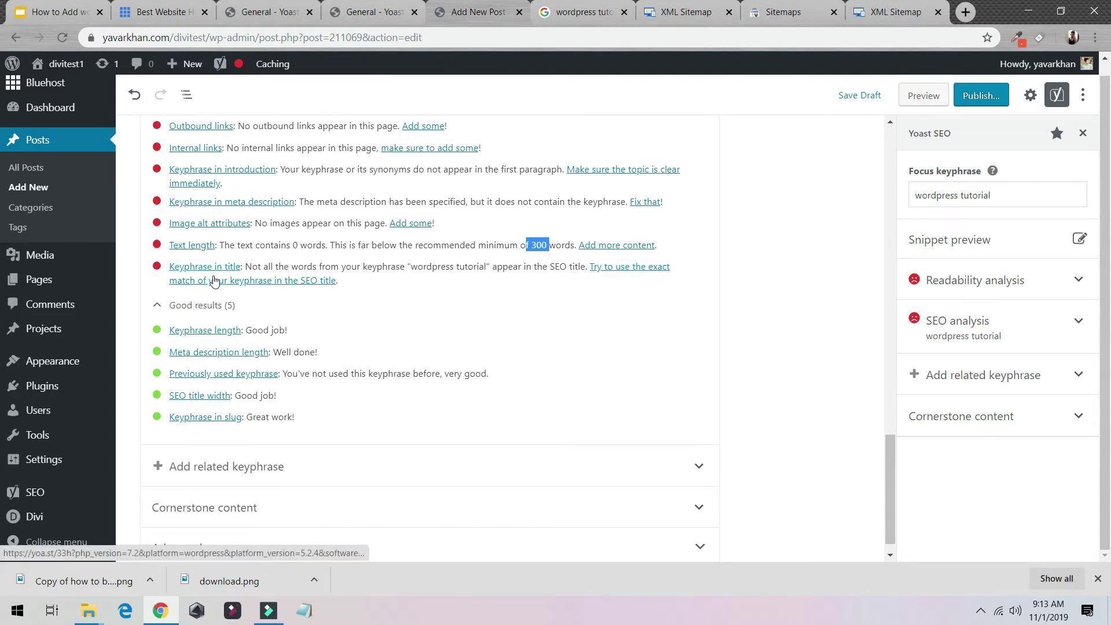
Step: Expand the Cornerstone content and Advanced settings of the post, review them, and collapse Advanced again
{"action": "scroll", "coordinate": [225, 296], "scroll_direction": "down", "scroll_amount": 1}
{"action": "left_click", "coordinate": [442, 497]}
{"action": "scroll", "coordinate": [385, 449], "scroll_direction": "down", "scroll_amount": 1}
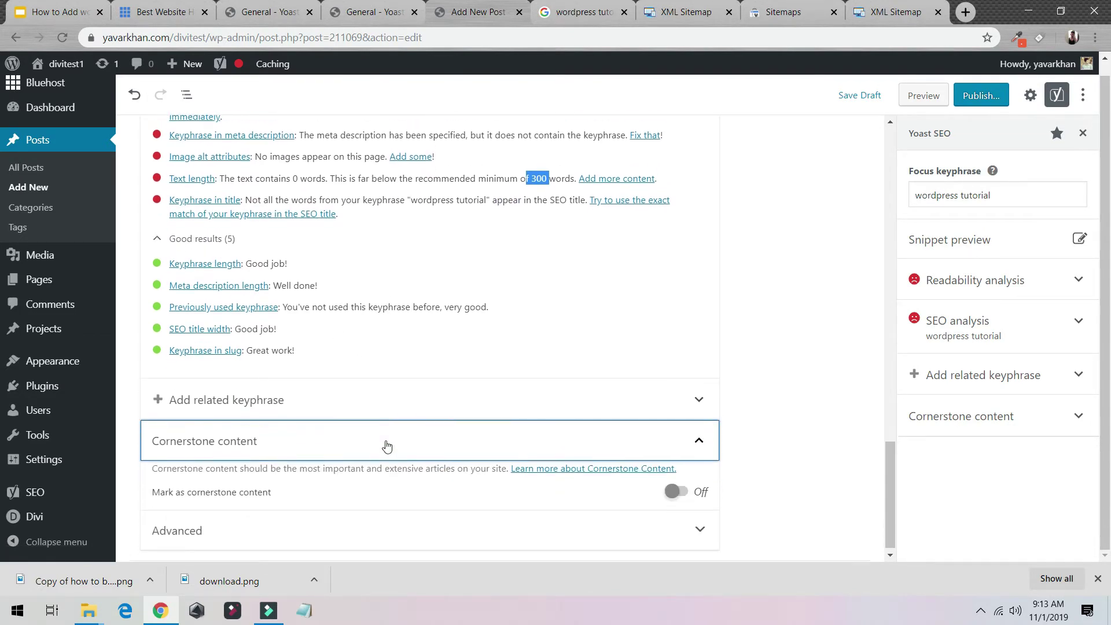
{"action": "left_click", "coordinate": [697, 523]}
{"action": "scroll", "coordinate": [705, 506], "scroll_direction": "down", "scroll_amount": 5}
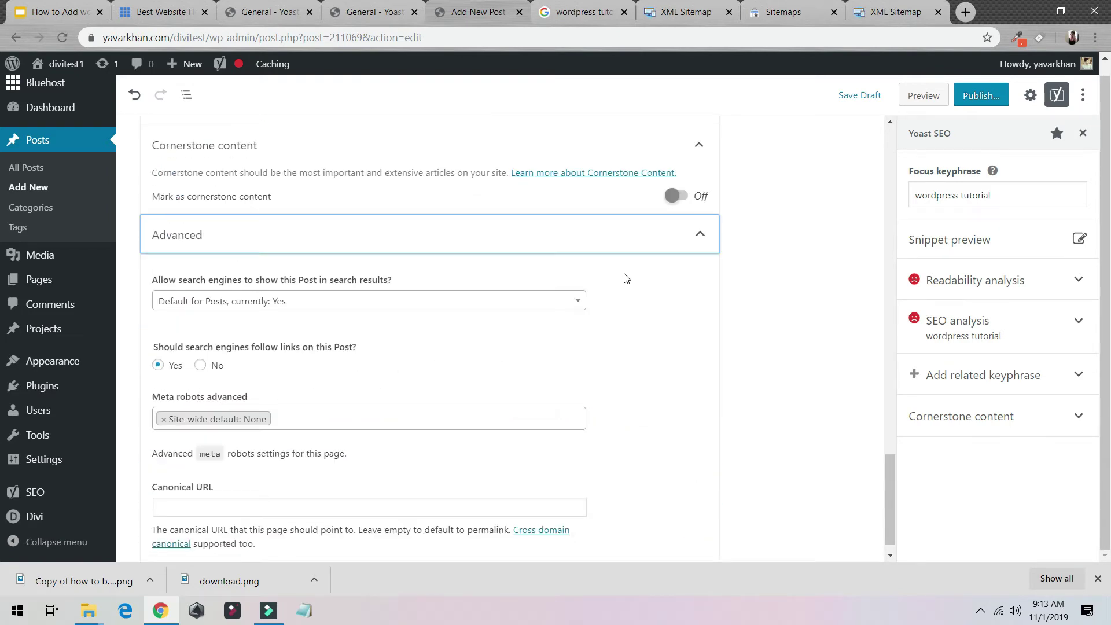
{"action": "left_click", "coordinate": [650, 232]}
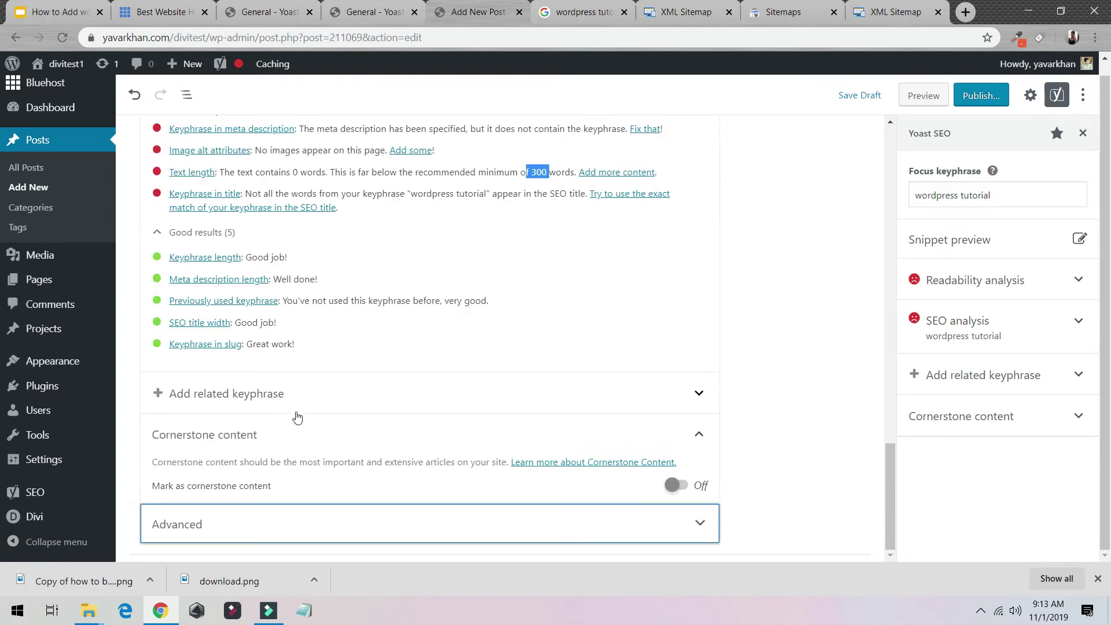
Step: Show the post's Readability analysis in the Yoast SEO box and review its problems and good results
{"action": "scroll", "coordinate": [365, 397], "scroll_direction": "up", "scroll_amount": 10}
{"action": "scroll", "coordinate": [250, 318], "scroll_direction": "up", "scroll_amount": 5}
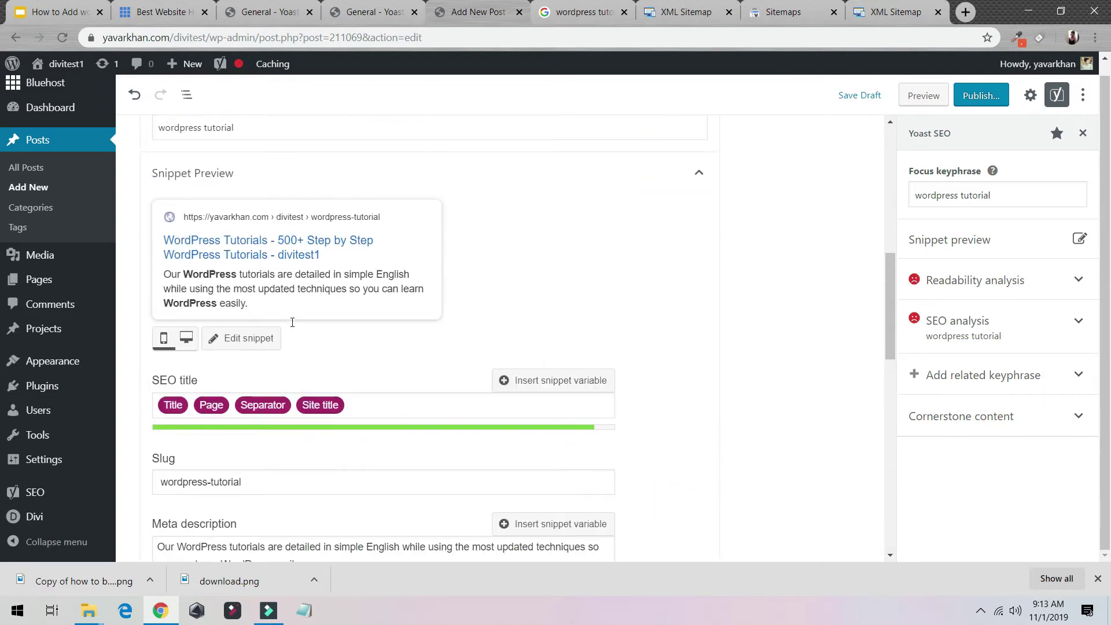
{"action": "left_click", "coordinate": [250, 287]}
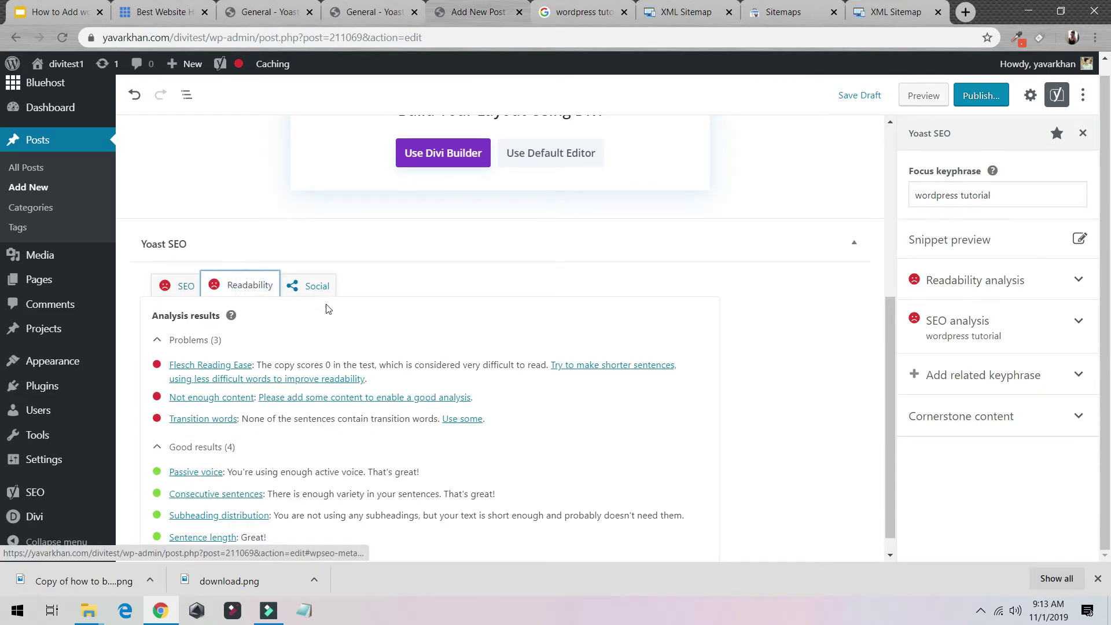
{"action": "scroll", "coordinate": [324, 307], "scroll_direction": "down", "scroll_amount": 1}
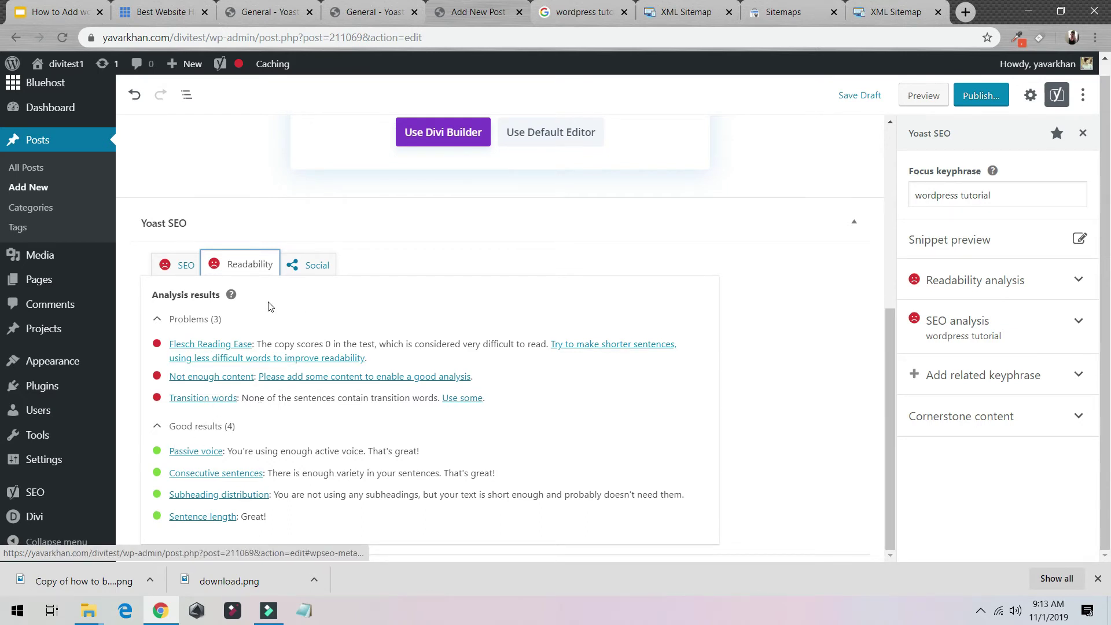
Step: Show the post's Facebook sharing settings in the Yoast SEO box and examine the title, description and image fields
{"action": "left_click", "coordinate": [301, 268]}
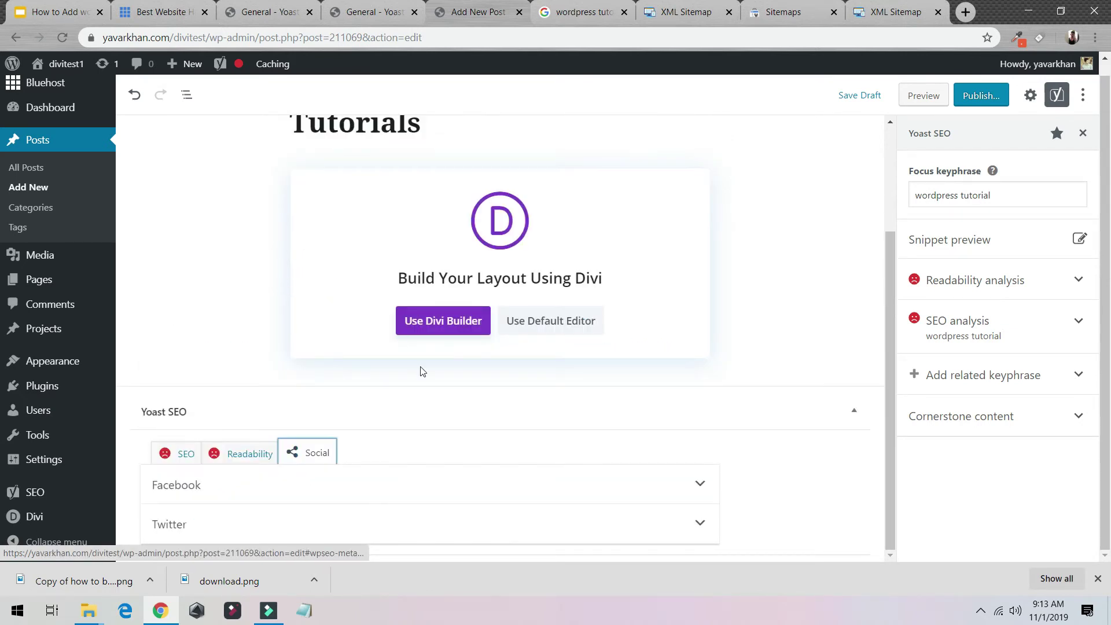
{"action": "left_click", "coordinate": [685, 488]}
{"action": "scroll", "coordinate": [597, 348], "scroll_direction": "down", "scroll_amount": 5}
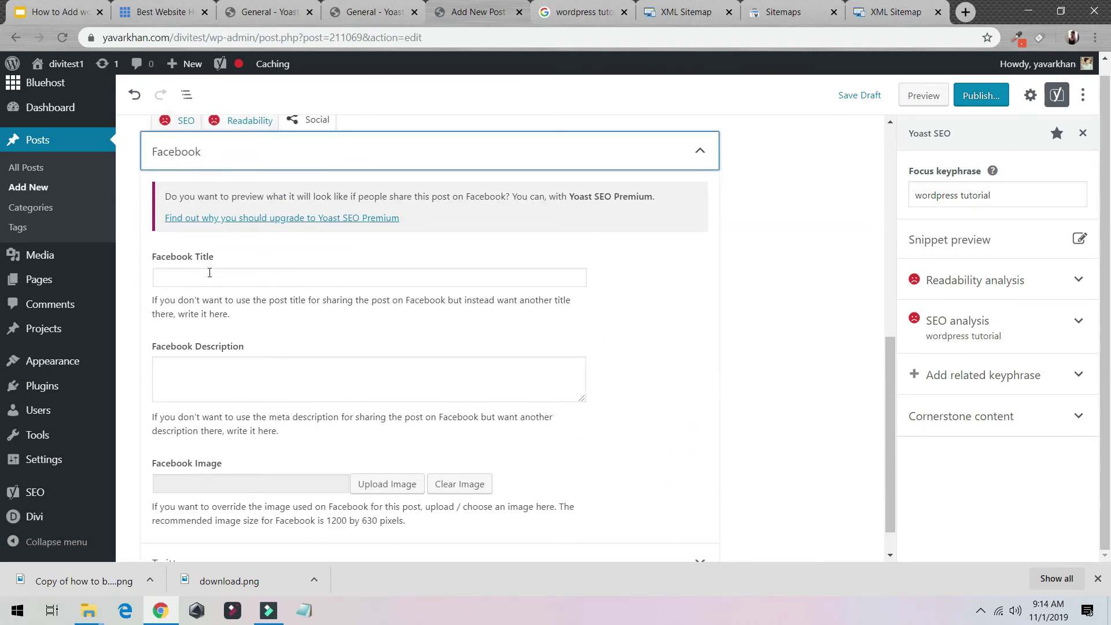
{"action": "left_click", "coordinate": [187, 378]}
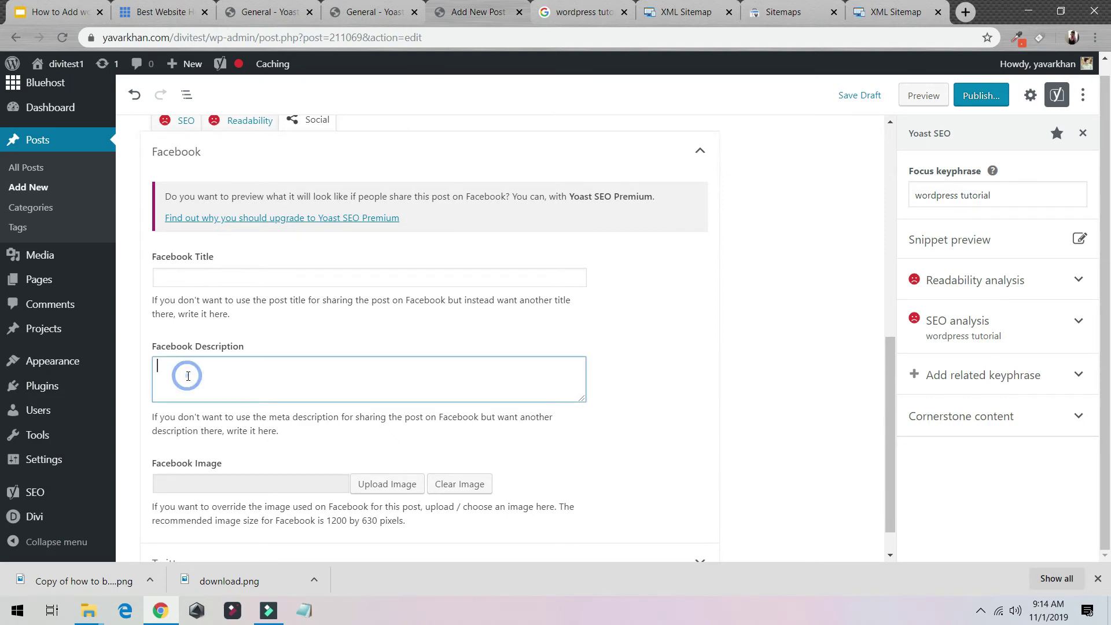
{"action": "scroll", "coordinate": [185, 405], "scroll_direction": "down", "scroll_amount": 1}
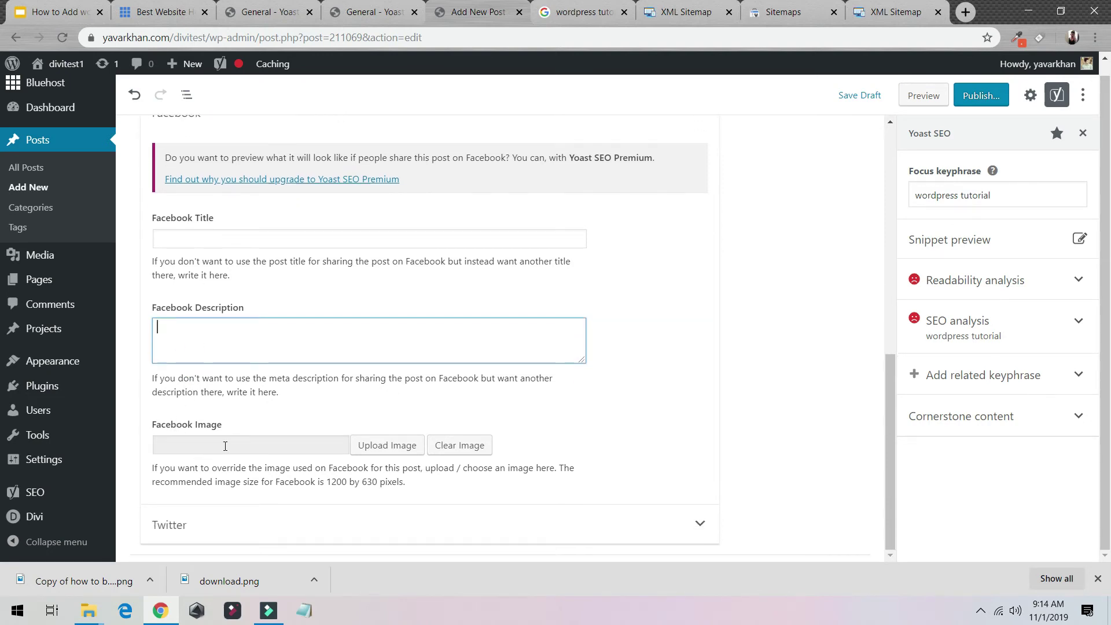
{"action": "scroll", "coordinate": [733, 431], "scroll_direction": "up", "scroll_amount": 5}
{"action": "scroll", "coordinate": [624, 368], "scroll_direction": "down", "scroll_amount": 5}
{"action": "scroll", "coordinate": [624, 368], "scroll_direction": "down", "scroll_amount": 1}
{"action": "scroll", "coordinate": [329, 430], "scroll_direction": "up", "scroll_amount": 7}
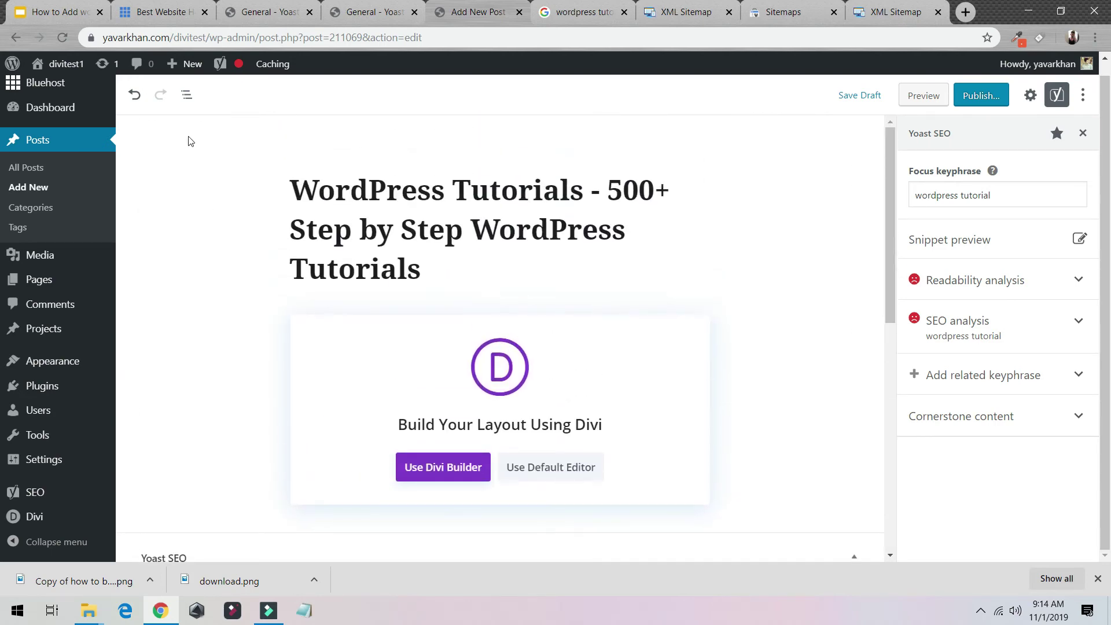